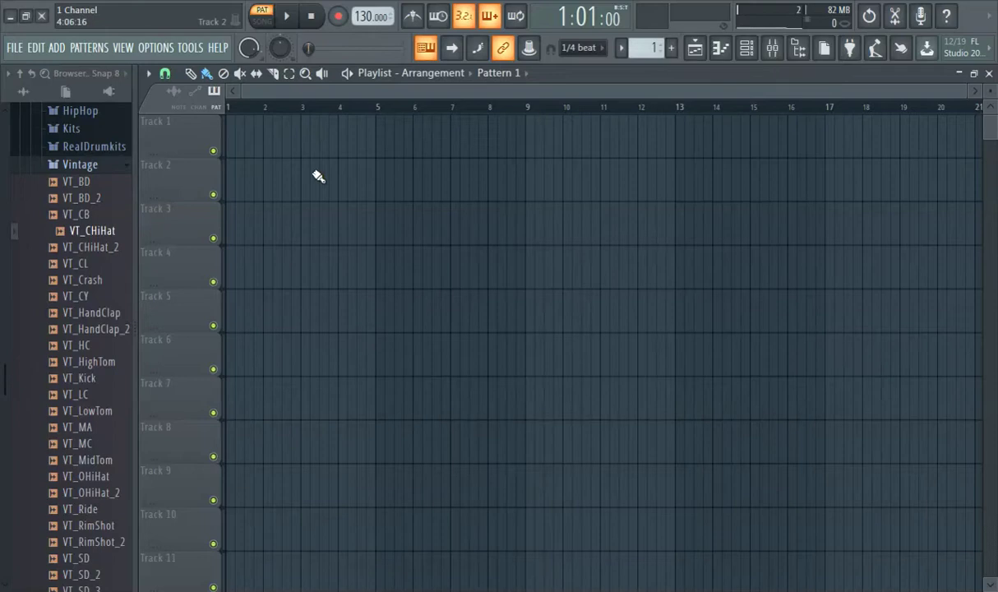
# - Place Pattern 1 at bar 1 of Track 1 in the playlist and add an FL Keys instrument channel
pyautogui.click(255, 143)
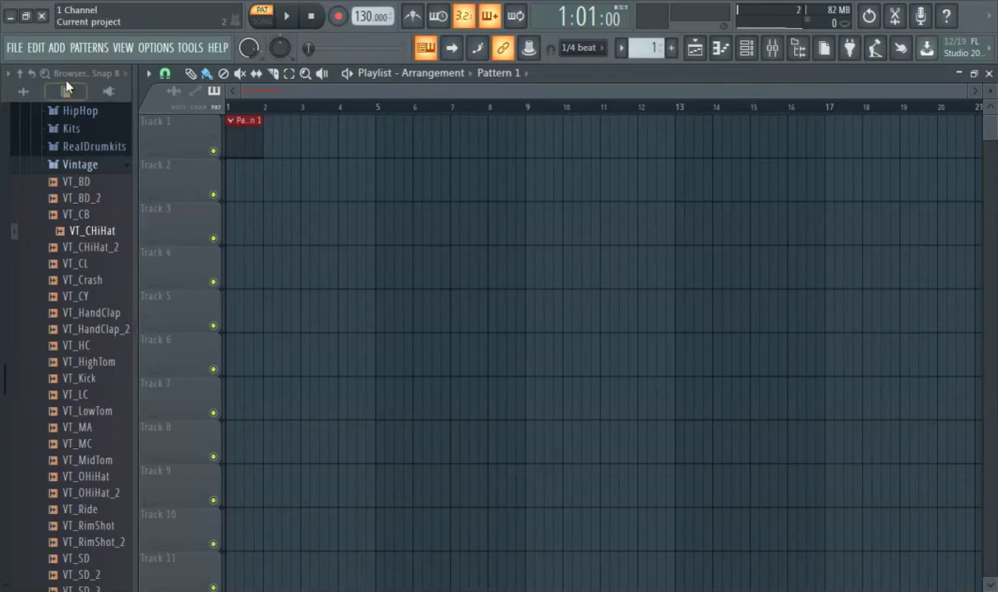
pyautogui.click(56, 46)
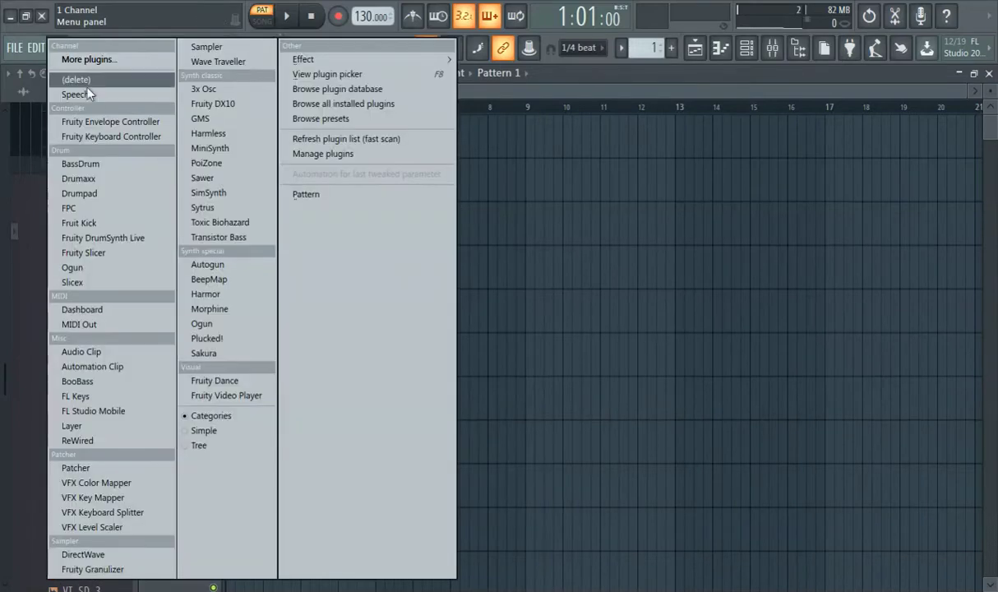
pyautogui.click(120, 395)
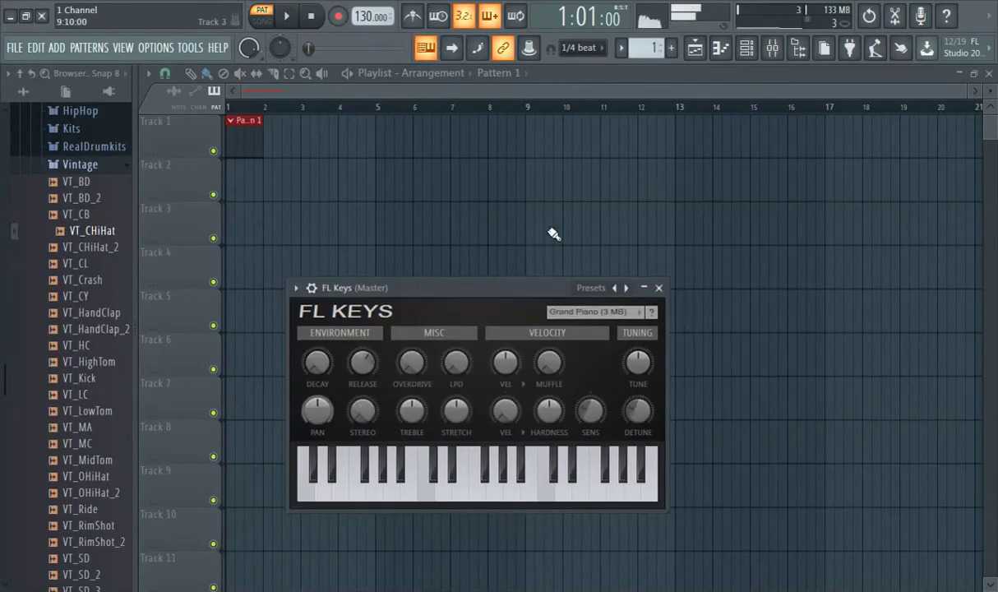
# - Load the Dark Piano preset in FL Keys
pyautogui.click(313, 291)
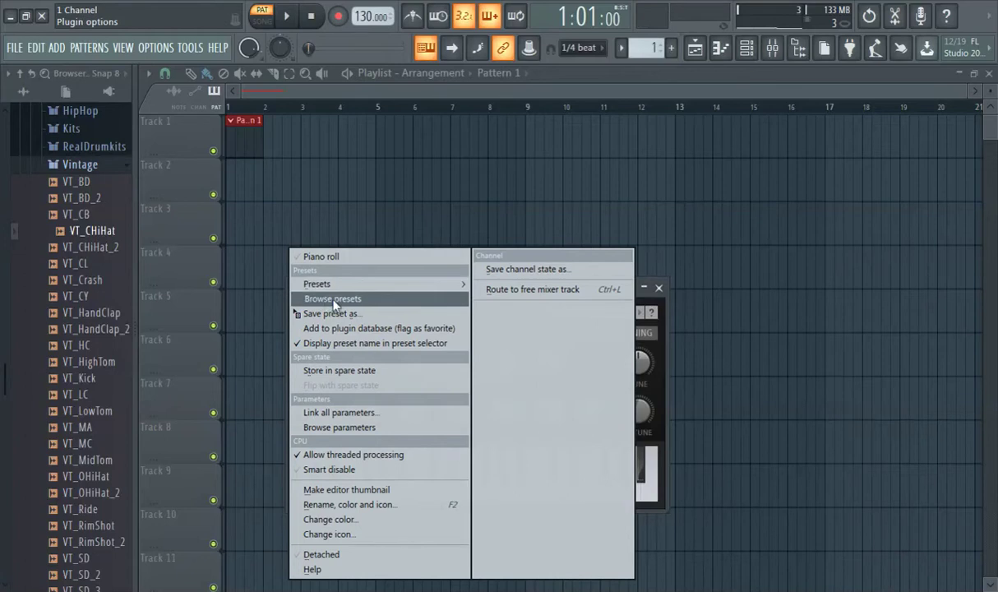
pyautogui.moveTo(345, 284)
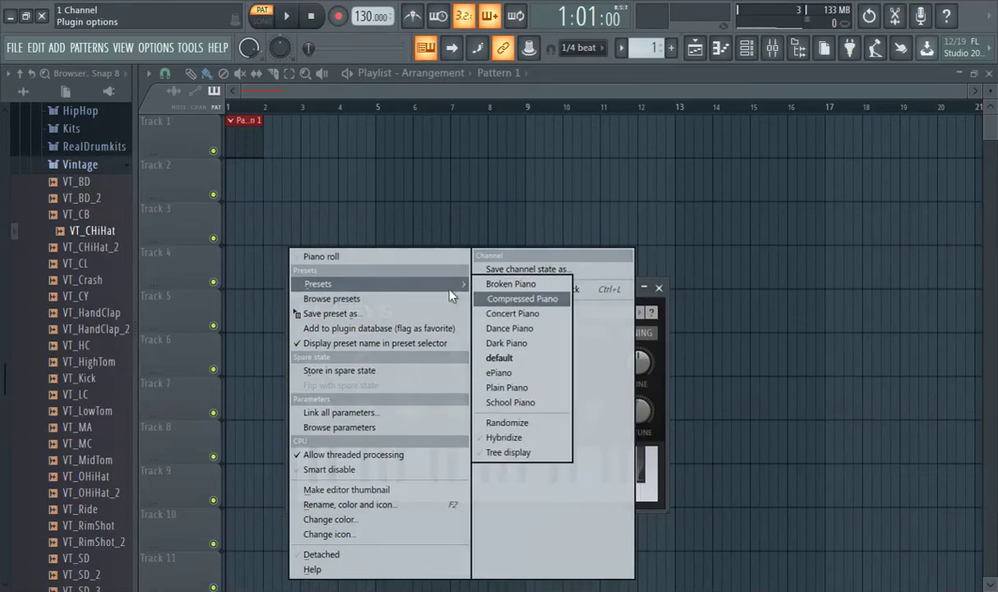
pyautogui.click(521, 342)
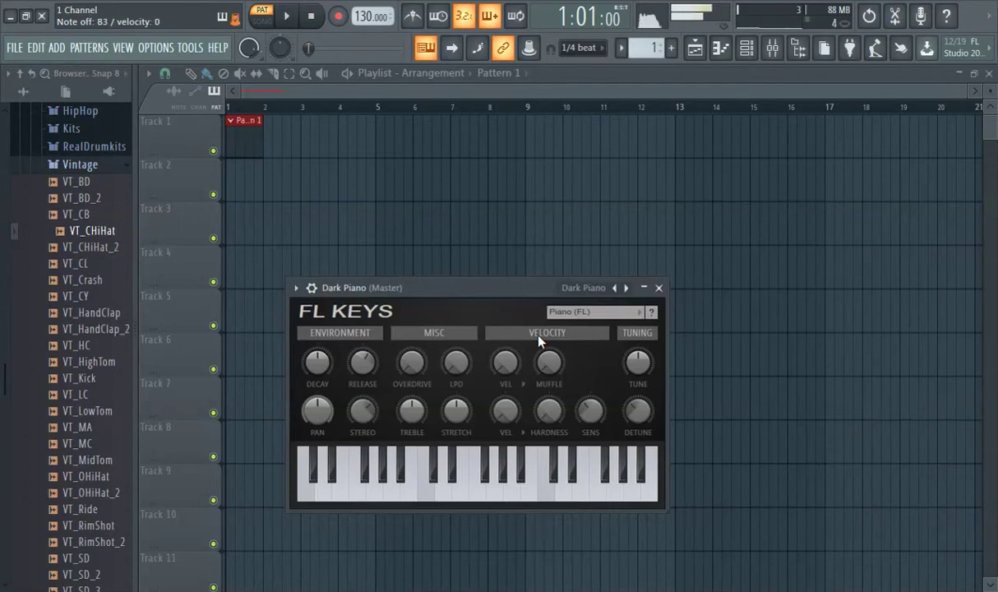
# - Set the main snap to Beat and the project tempo to 140 BPM
pyautogui.click(580, 47)
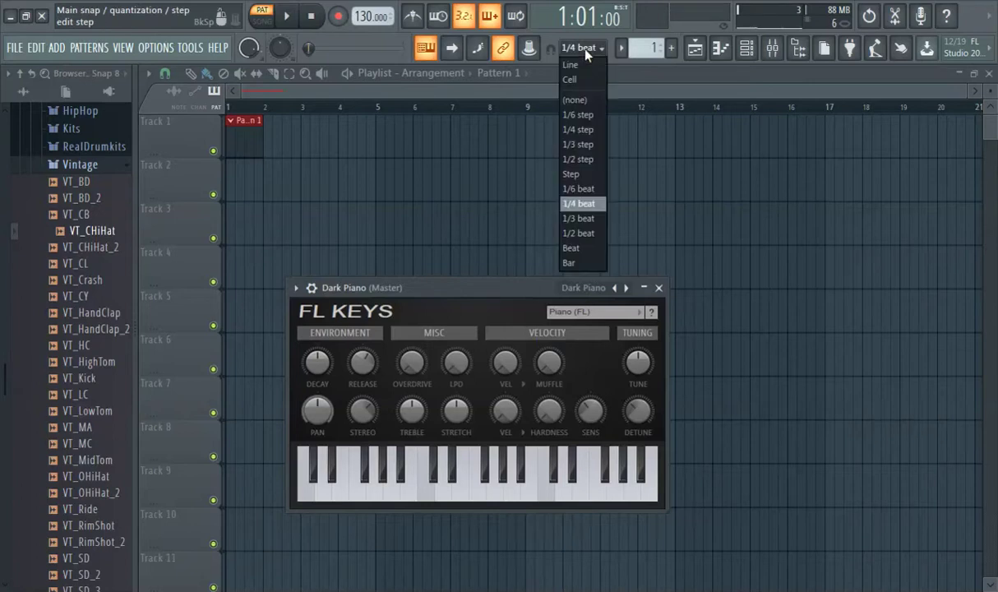
pyautogui.click(576, 248)
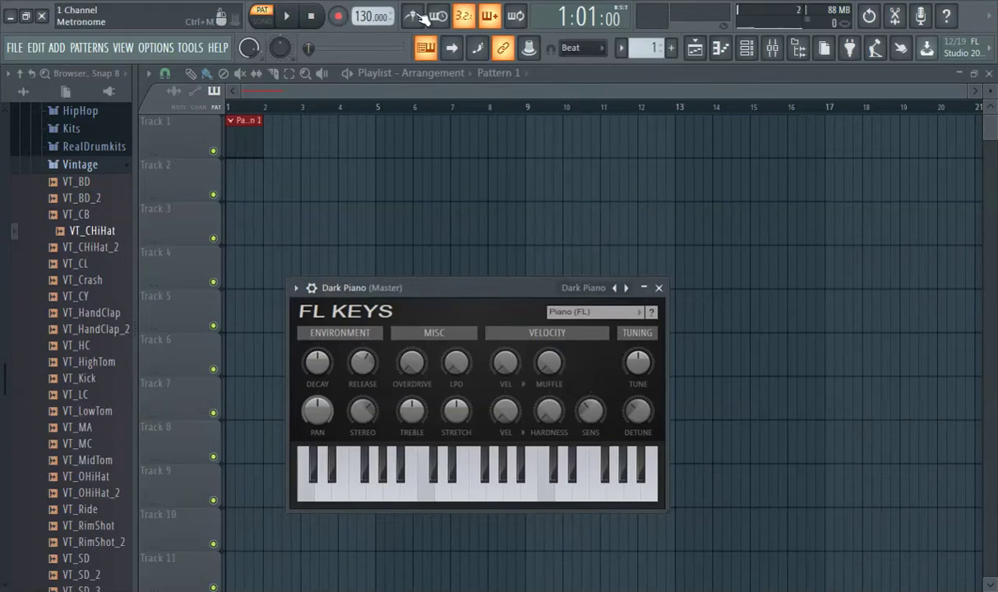
pyautogui.rightClick(369, 17)
pyautogui.click(527, 138)
# - Preview the tempo with the metronome on and record a live Dark Piano melody with chords into Pattern 1
pyautogui.click(290, 18)
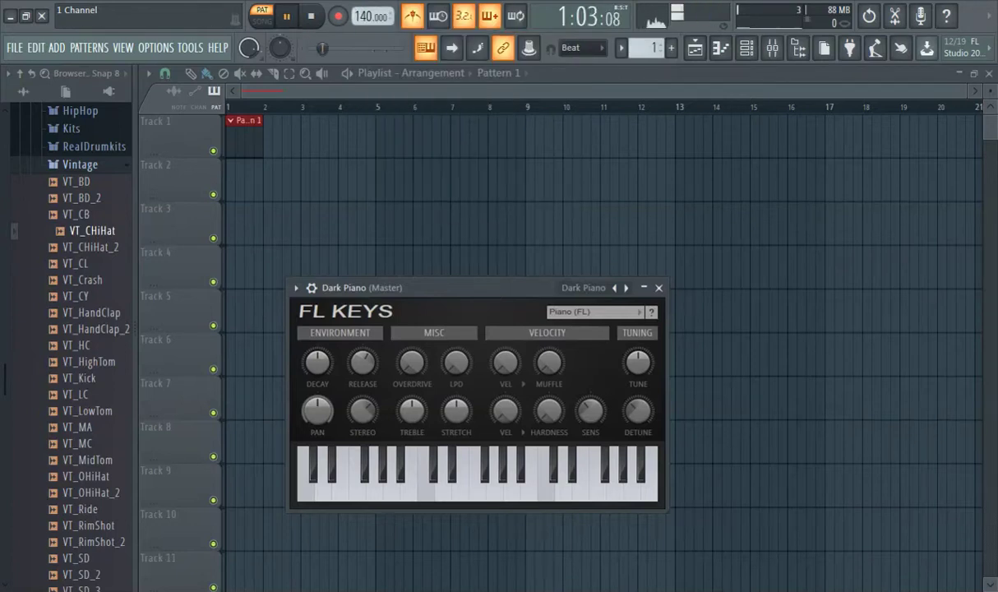
pyautogui.click(287, 16)
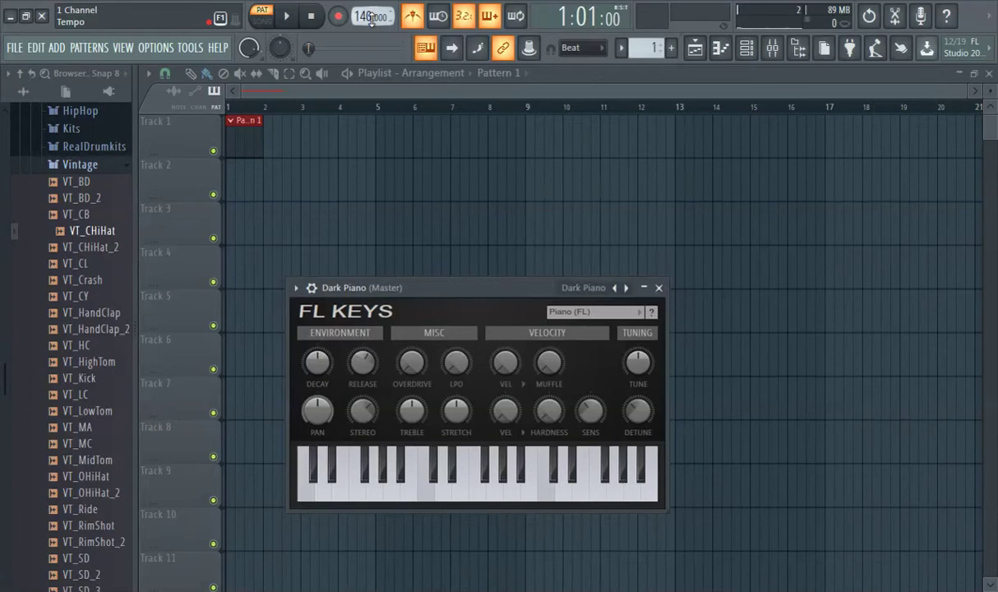
pyautogui.press('m')
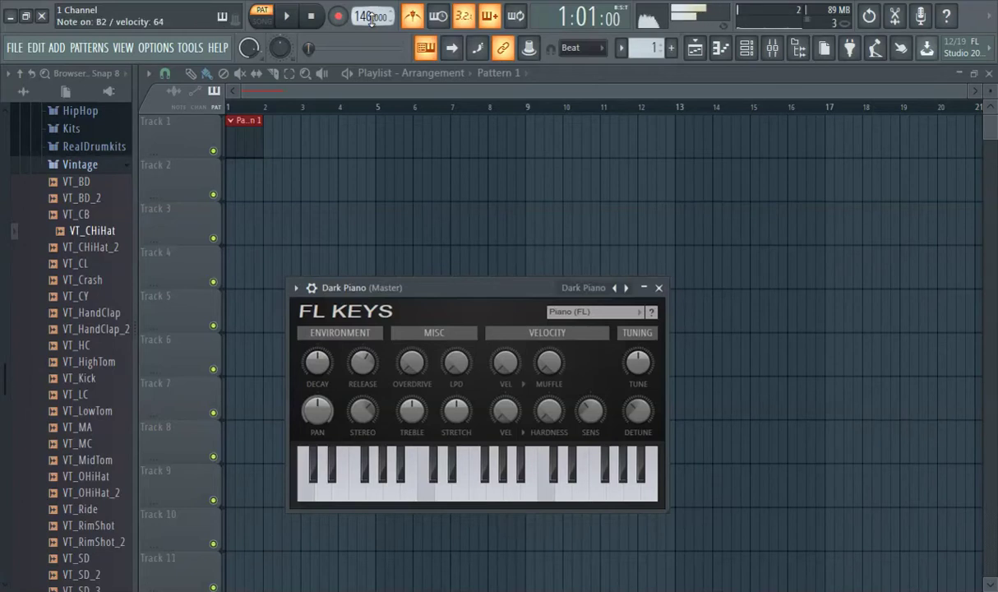
pyautogui.click(337, 17)
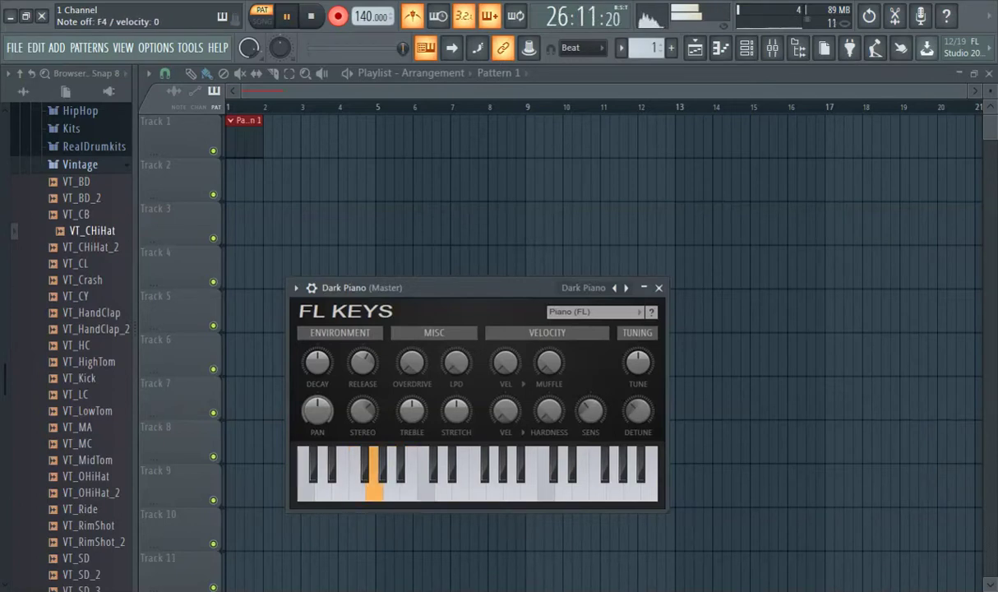
pyautogui.click(339, 17)
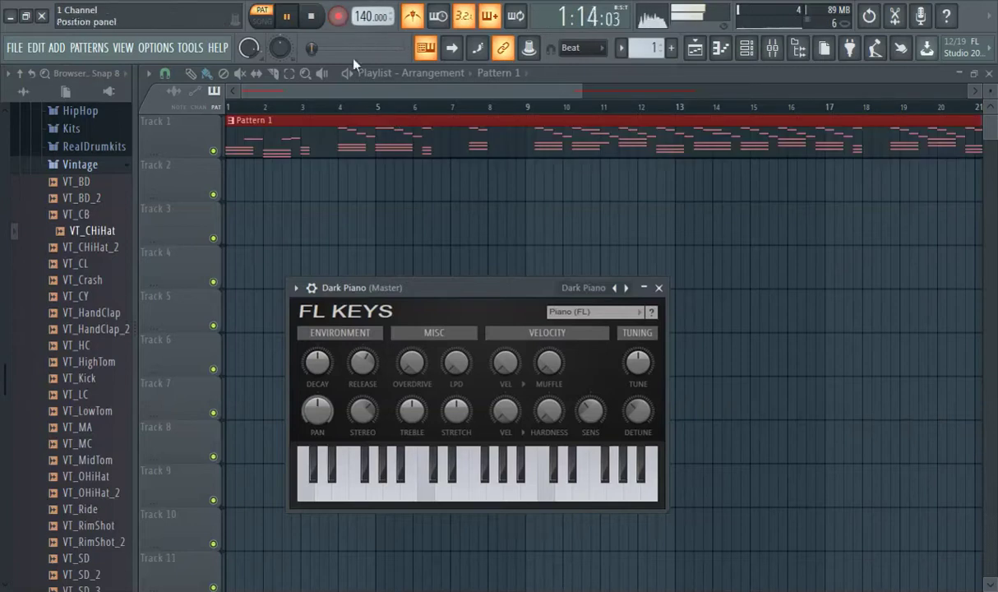
# - Switch to song mode and play the recorded Pattern 1 clip from about bar 18
pyautogui.click(391, 106)
pyautogui.moveTo(396, 93); pyautogui.dragTo(564, 118)
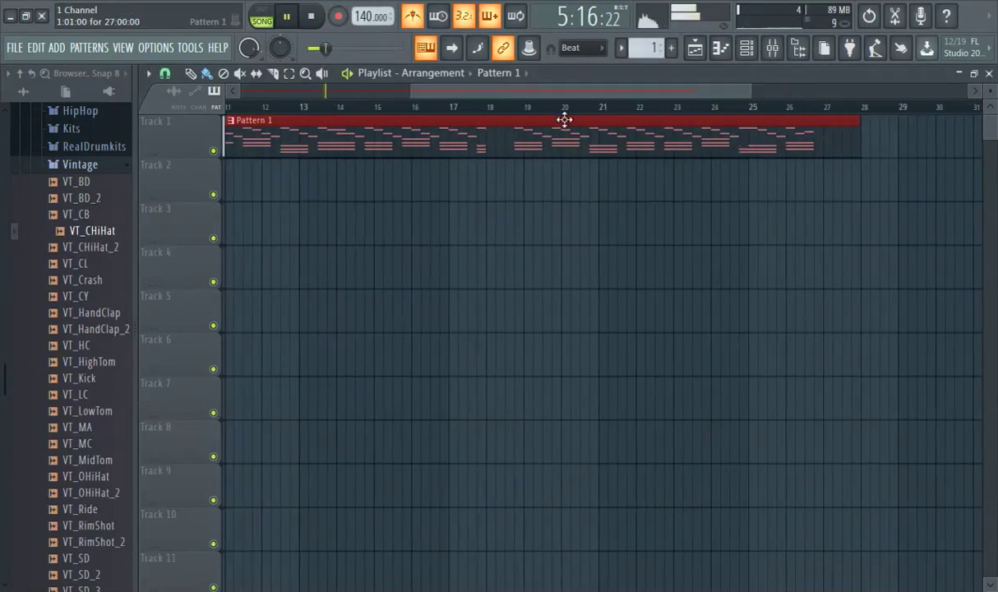
pyautogui.click(502, 111)
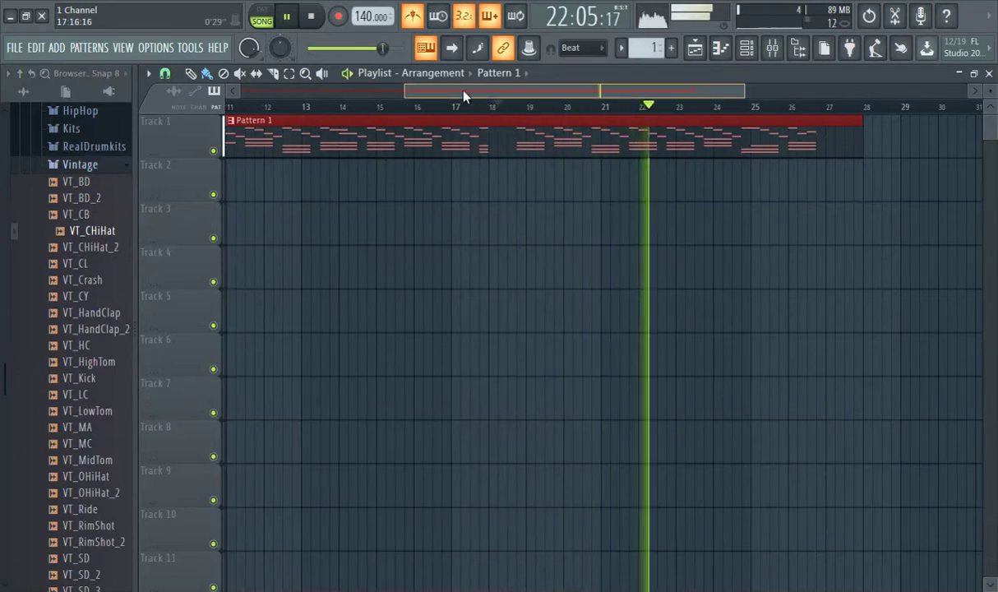
# - Trim the Pattern 1 clip on Track 1 to its final take, starting at bar 1, and return playback to the beginning
pyautogui.moveTo(439, 88); pyautogui.dragTo(253, 92)
pyautogui.moveTo(227, 156); pyautogui.dragTo(181, 134)
pyautogui.moveTo(228, 106); pyautogui.dragTo(87, 126)
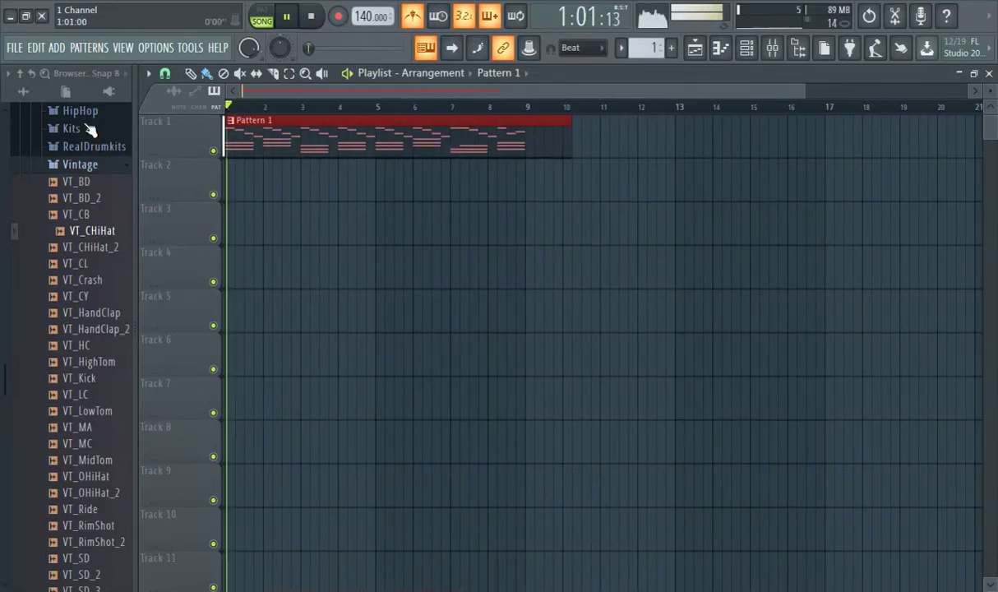
# - Open Pattern 1 in the piano roll and look over the recorded notes from about bar 18 to 26
pyautogui.doubleClick(285, 134)
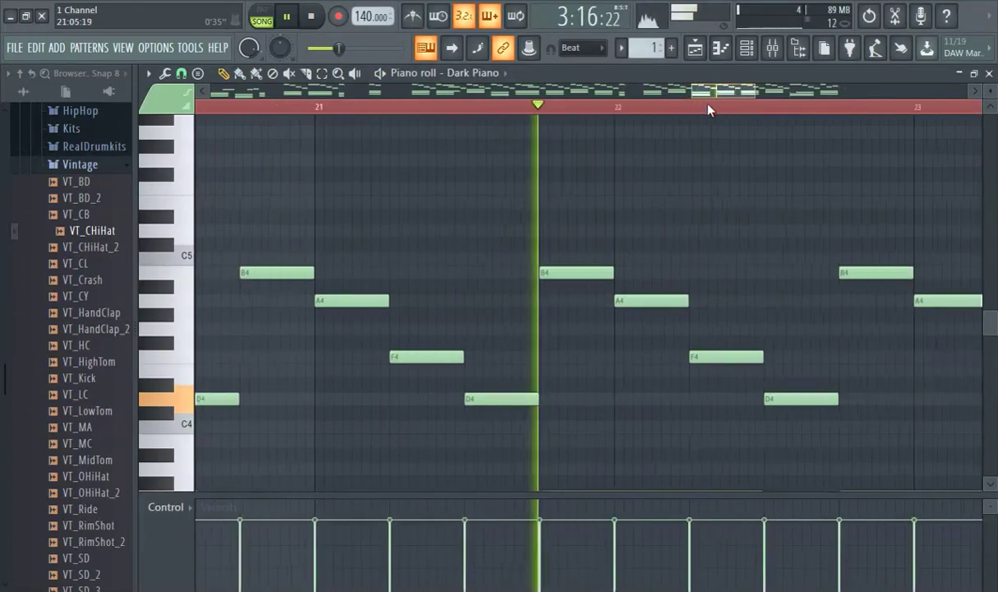
pyautogui.scroll(-4, 777, 283)
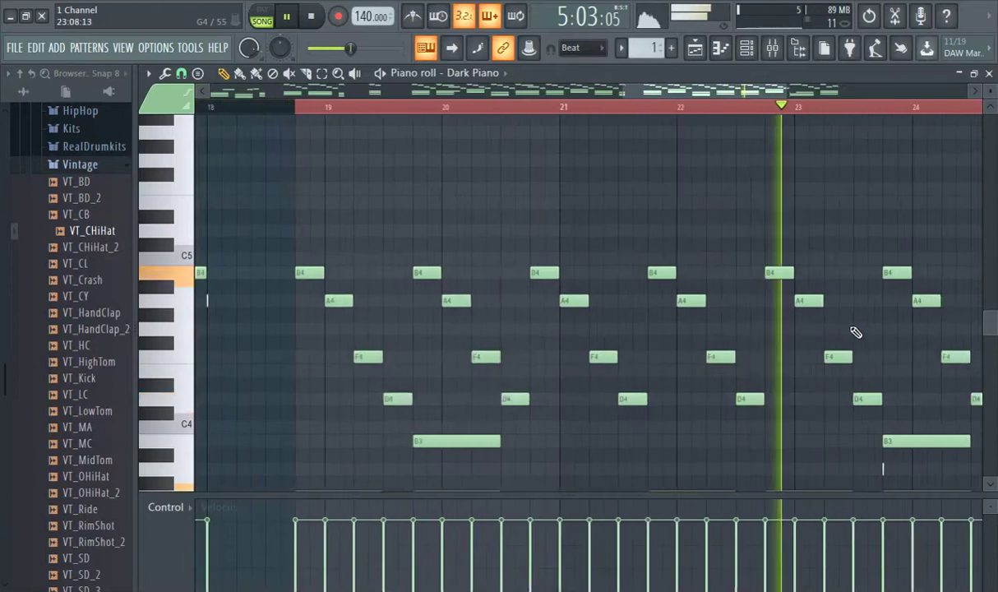
pyautogui.scroll(-3, 905, 324)
pyautogui.scroll(2, 968, 316)
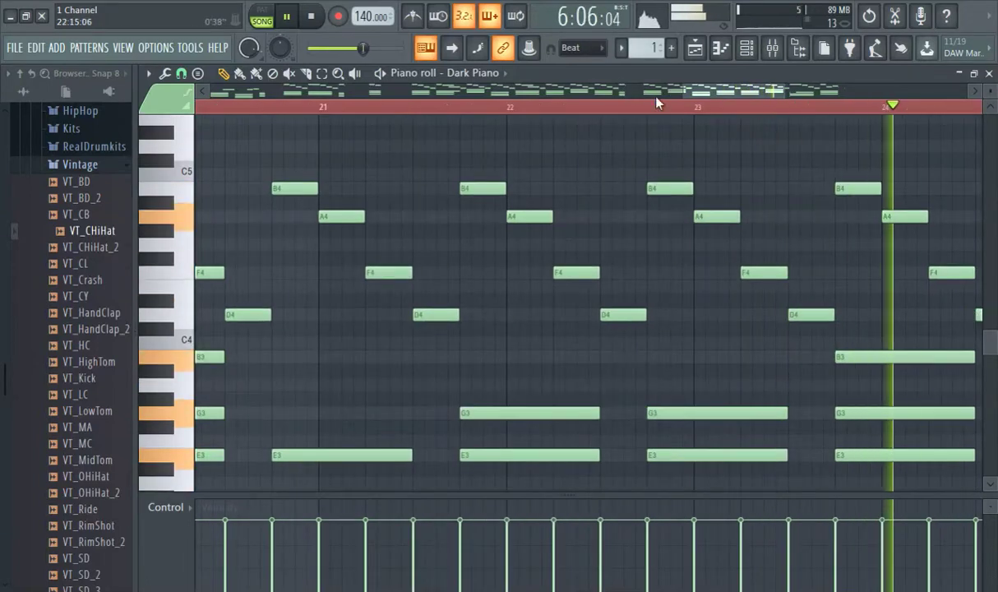
pyautogui.scroll(-1, 753, 245)
pyautogui.scroll(-3, 754, 246)
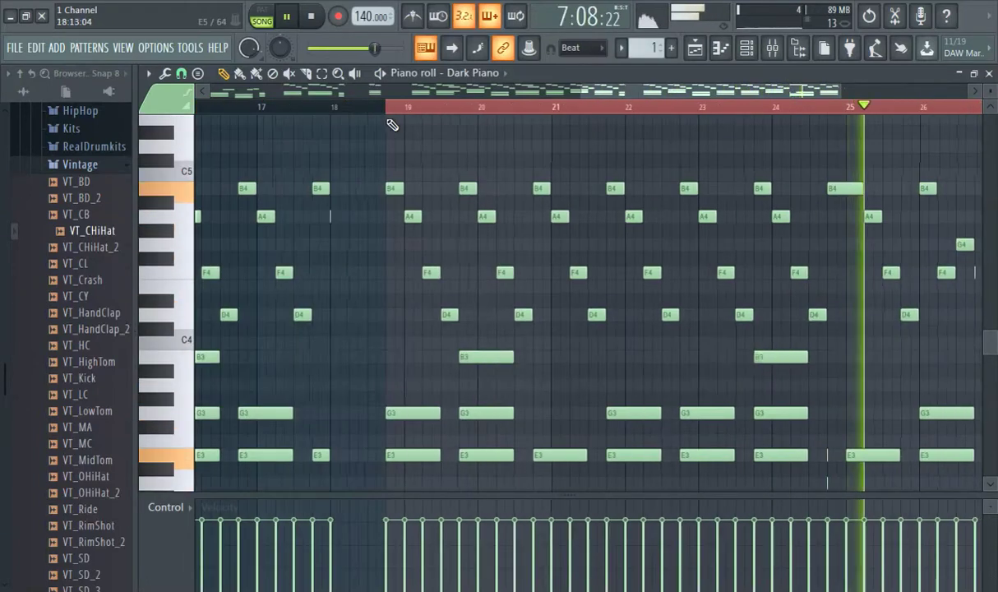
# - Replay the take from about bar 19 and examine how its melody and chord notes line up through bar 26
pyautogui.click(397, 109)
pyautogui.scroll(1, 555, 217)
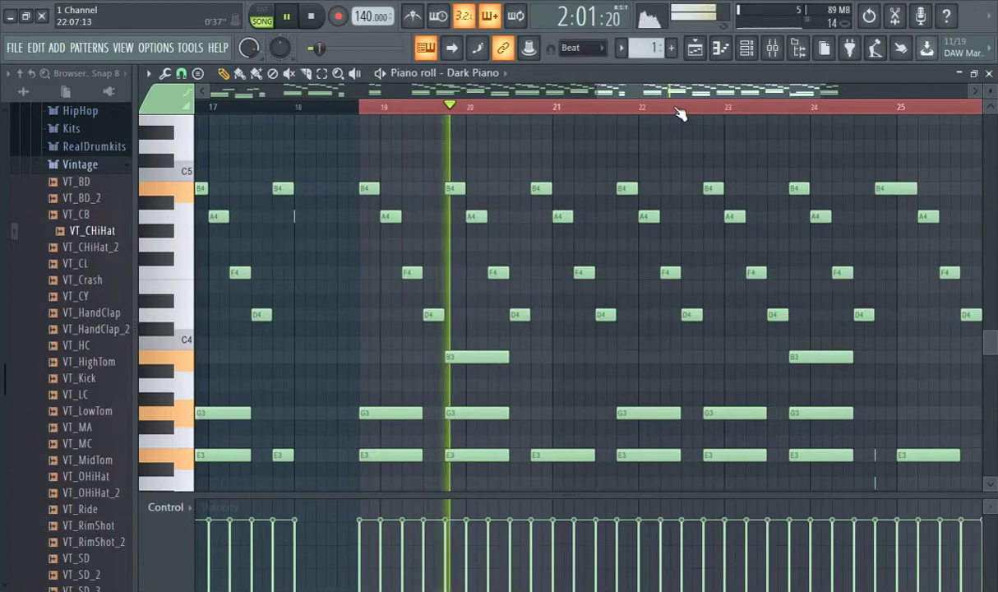
pyautogui.moveTo(681, 93); pyautogui.dragTo(730, 97)
pyautogui.scroll(-2, 732, 267)
pyautogui.scroll(-2, 728, 322)
pyautogui.scroll(3, 729, 323)
pyautogui.scroll(3, 731, 322)
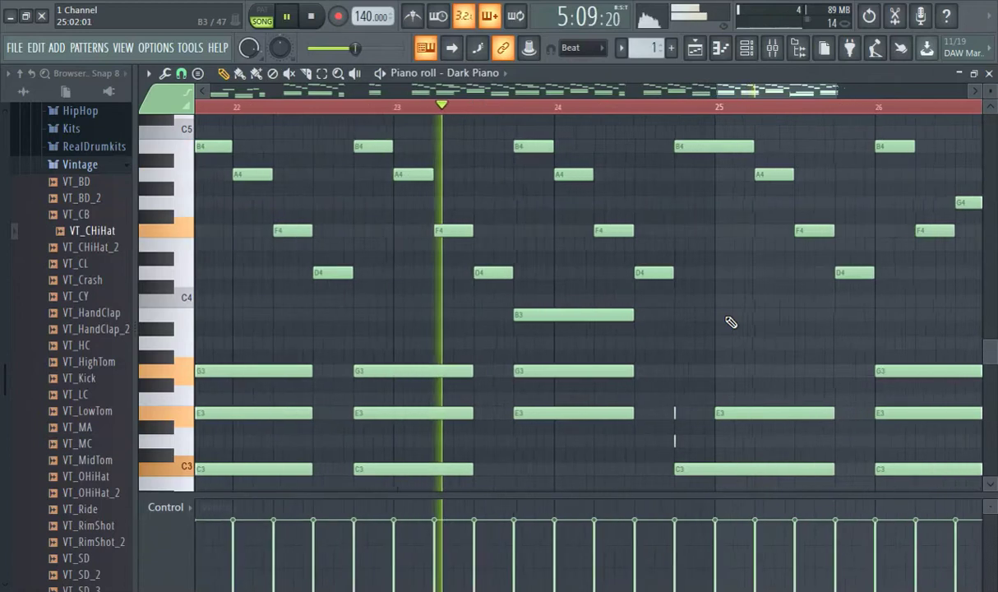
pyautogui.scroll(-5, 731, 322)
pyautogui.click(267, 107)
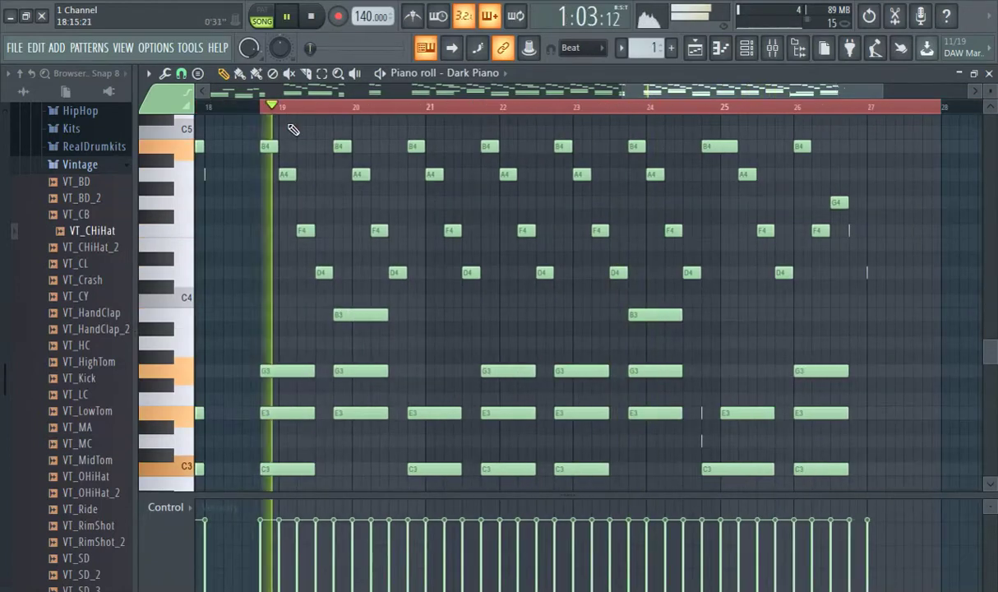
pyautogui.scroll(2, 624, 257)
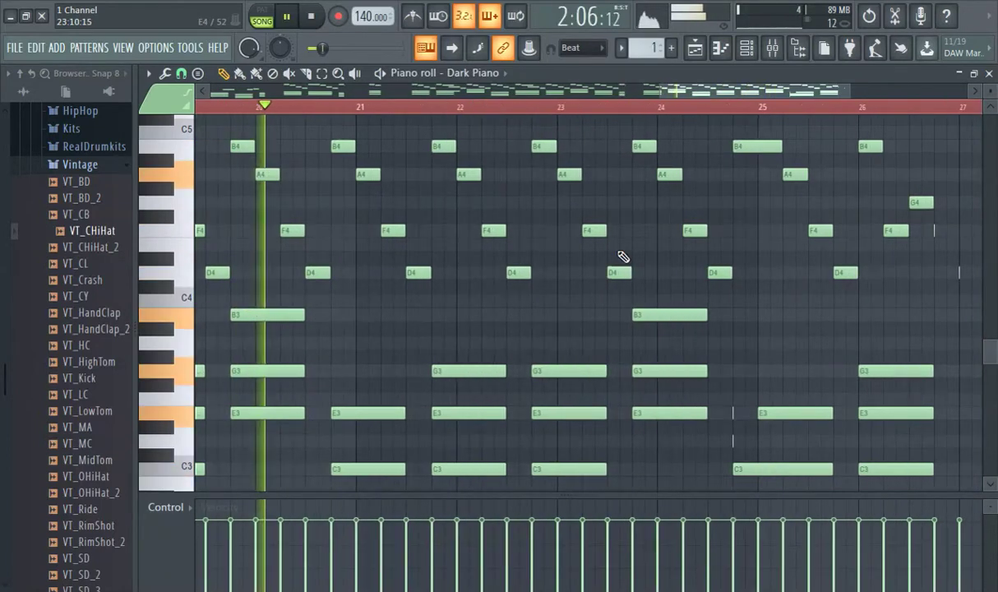
pyautogui.scroll(1, 635, 284)
pyautogui.scroll(-3, 823, 315)
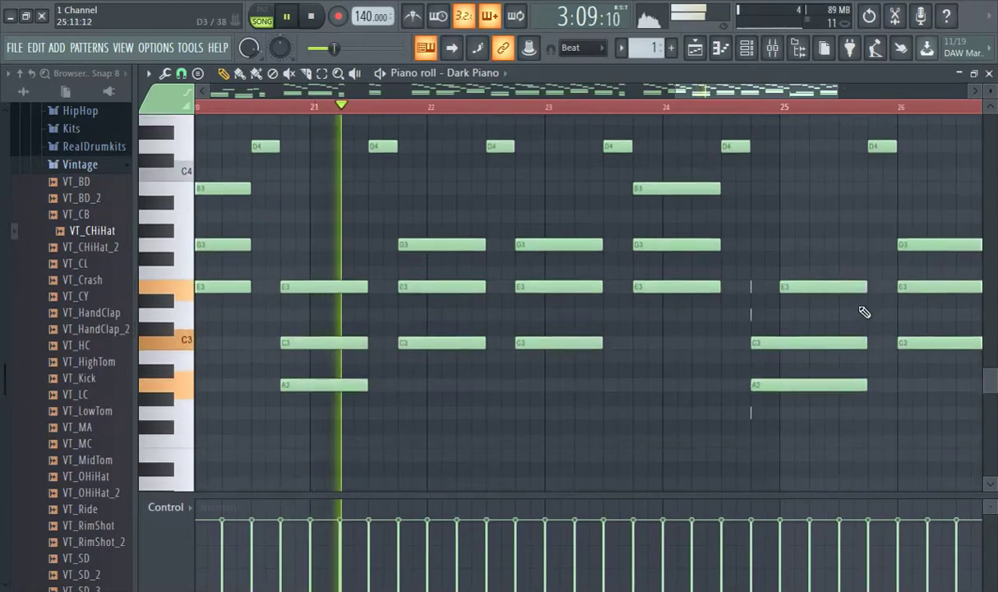
pyautogui.scroll(2, 822, 311)
pyautogui.scroll(-3, 759, 296)
pyautogui.scroll(2, 680, 267)
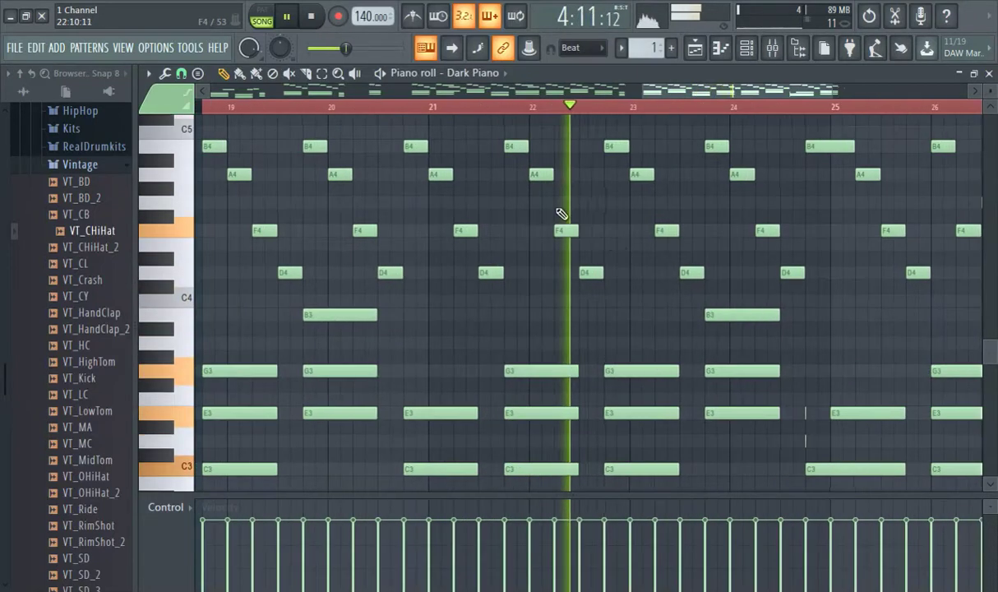
# - Try the A4 melody note at bar 22 as D5 and as C5, and move it back to A4
pyautogui.click(209, 108)
pyautogui.scroll(1, 354, 150)
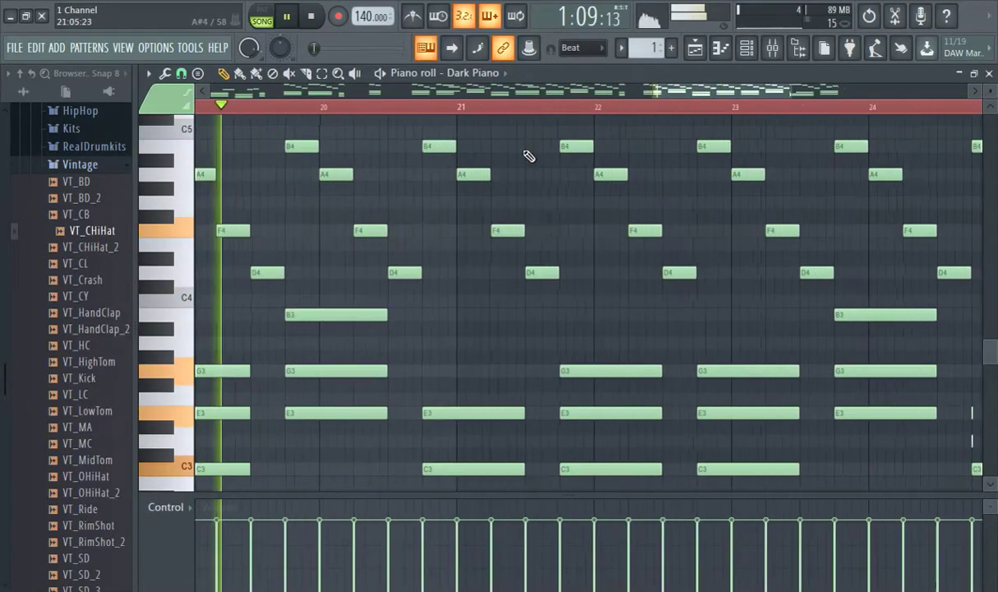
pyautogui.scroll(2, 567, 164)
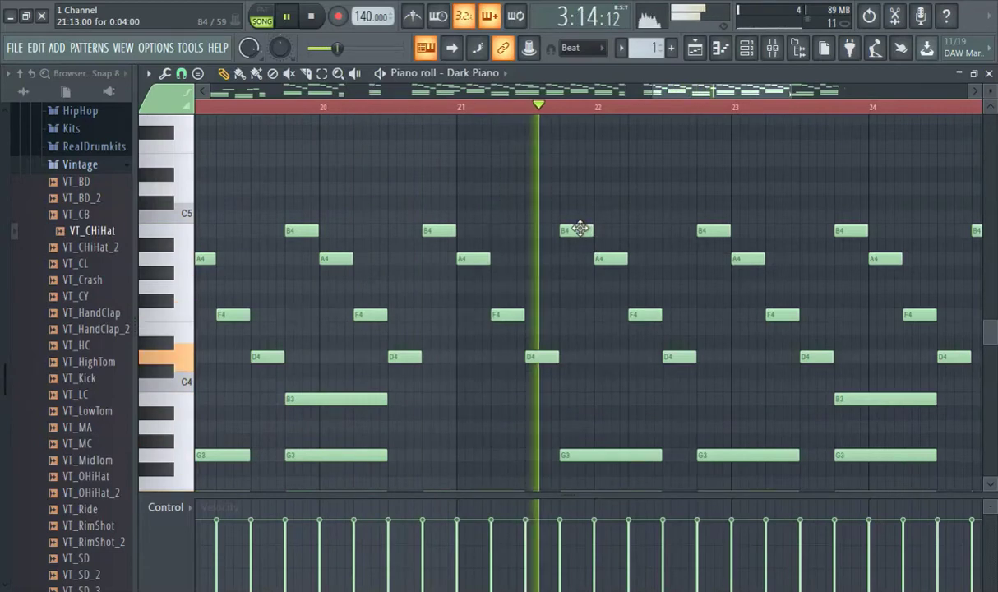
pyautogui.moveTo(606, 256); pyautogui.dragTo(606, 189)
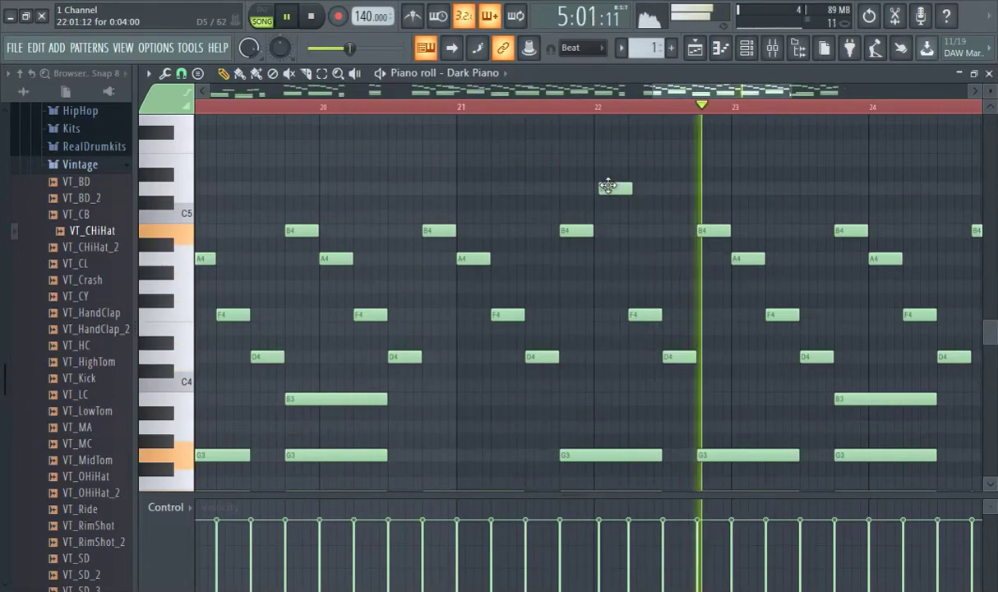
pyautogui.scroll(4, 682, 321)
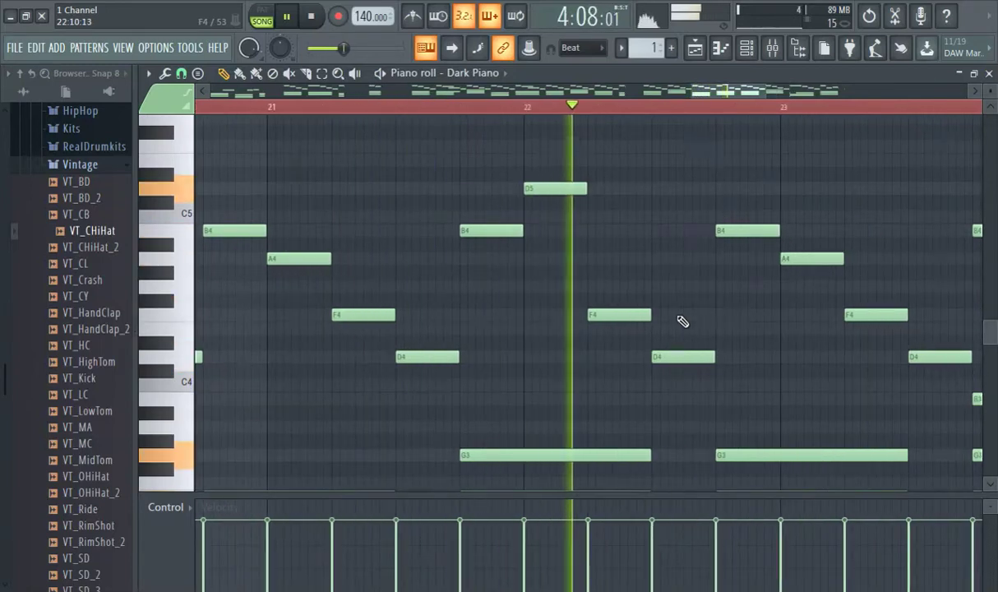
pyautogui.scroll(-2, 595, 267)
pyautogui.moveTo(597, 189); pyautogui.dragTo(597, 220)
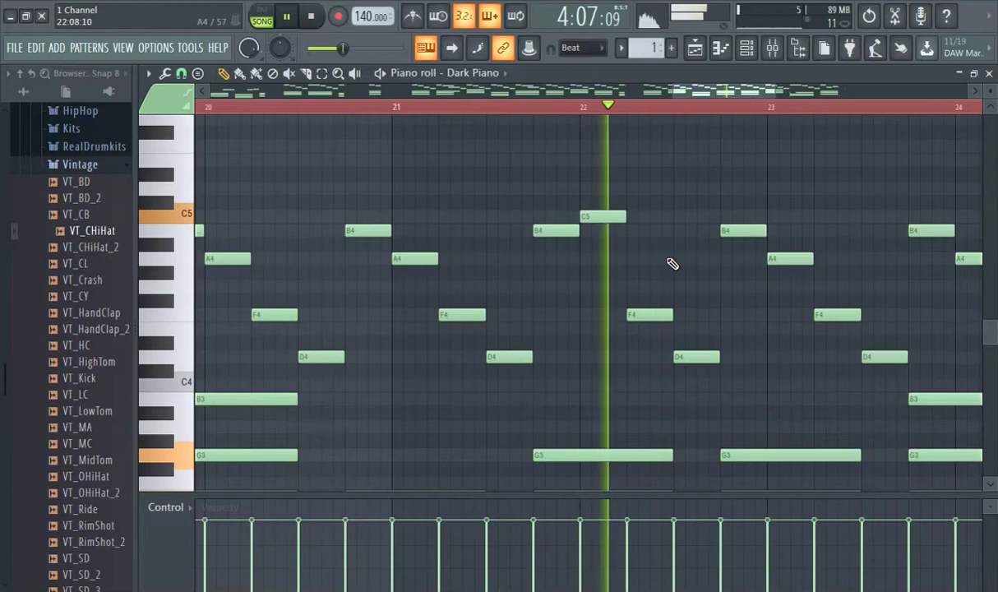
pyautogui.moveTo(602, 216); pyautogui.dragTo(601, 260)
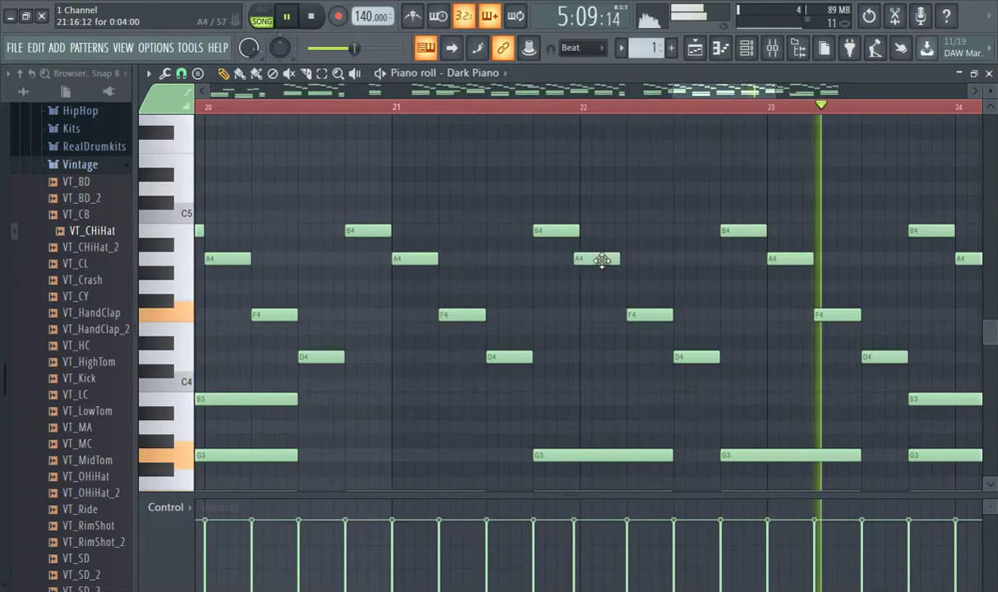
# - Play the take again and check the melody and the lower chord notes between bars 21 and 26
pyautogui.scroll(-2, 529, 250)
pyautogui.click(317, 108)
pyautogui.scroll(2, 664, 263)
pyautogui.scroll(-2, 663, 262)
pyautogui.scroll(-4, 657, 206)
pyautogui.scroll(2, 698, 227)
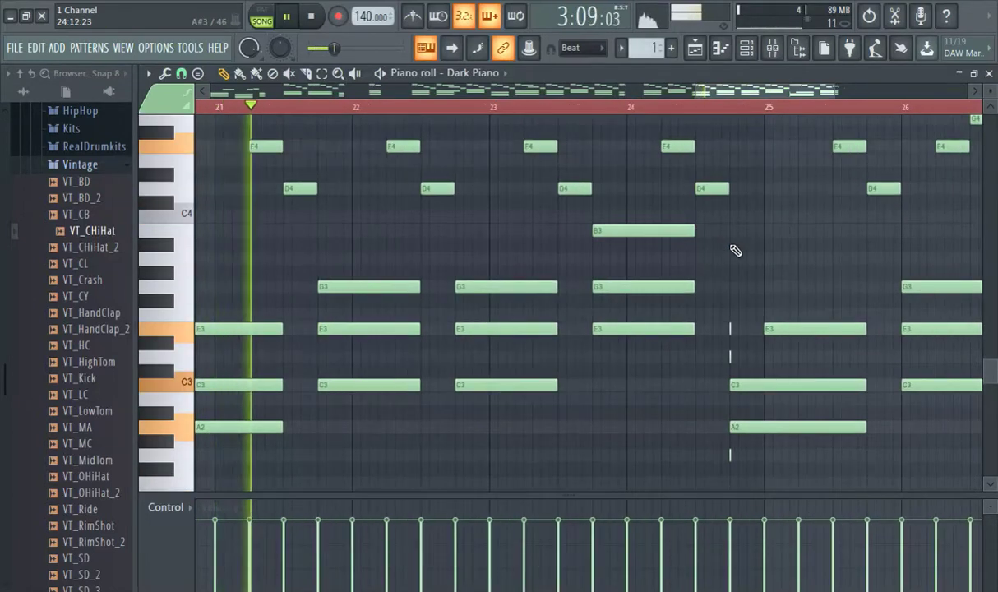
pyautogui.scroll(2, 713, 256)
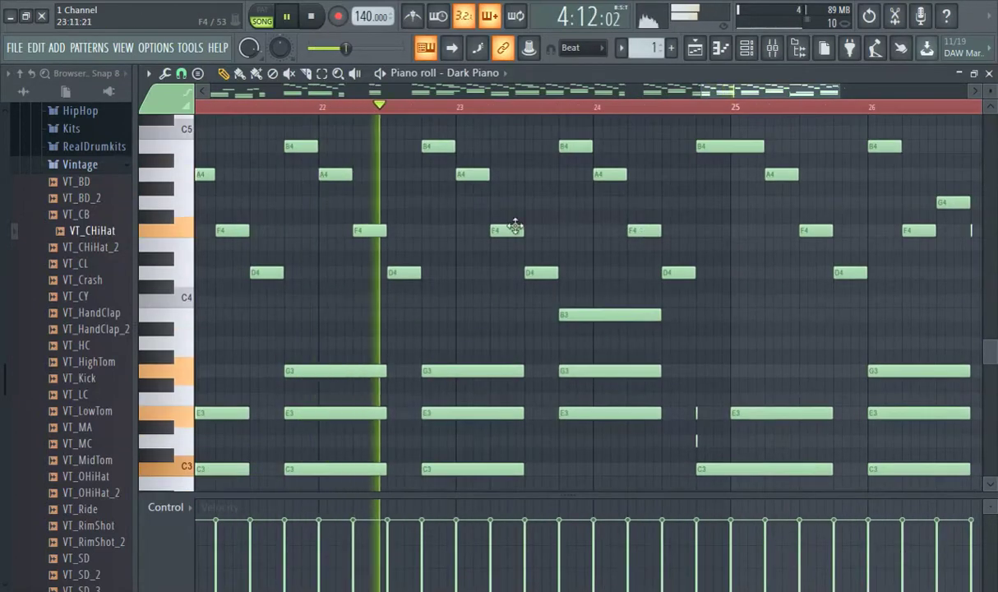
pyautogui.scroll(1, 499, 221)
pyautogui.scroll(1, 395, 190)
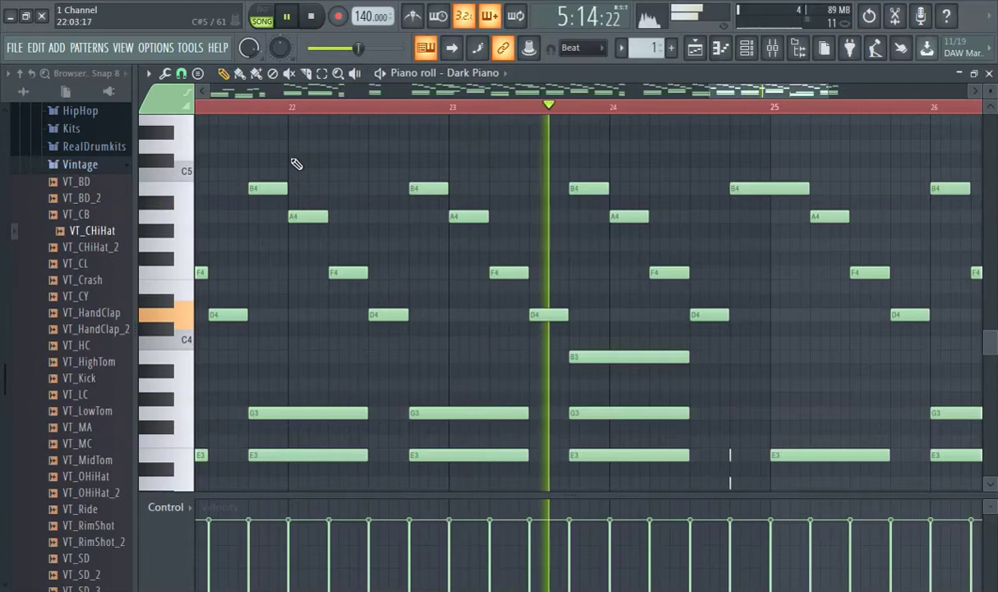
# - Try a D5 note above the A4 at bar 22, audition it from just before that bar, and remove it
pyautogui.click(298, 161)
pyautogui.moveTo(317, 161); pyautogui.dragTo(317, 147)
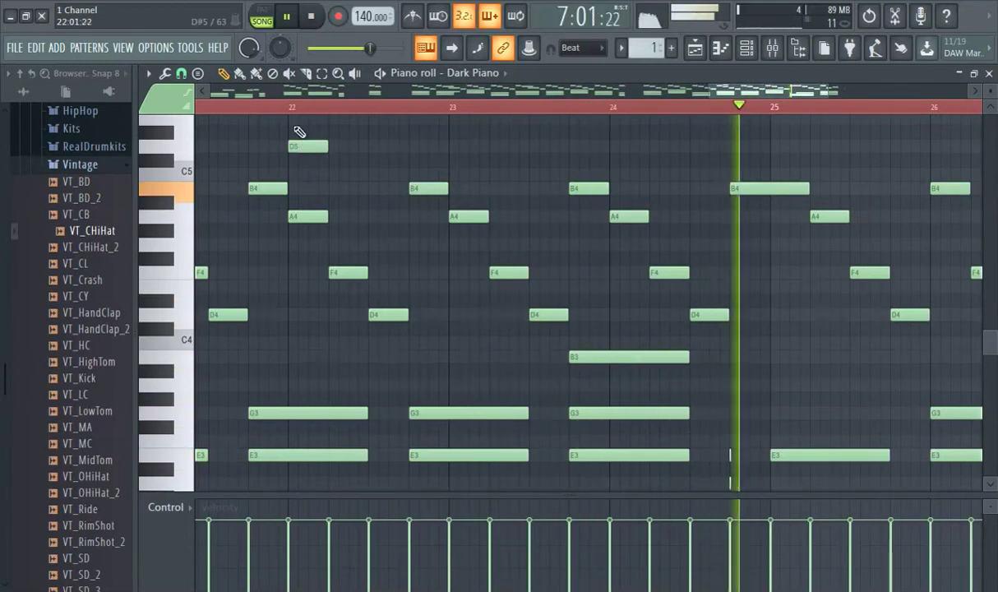
pyautogui.click(251, 107)
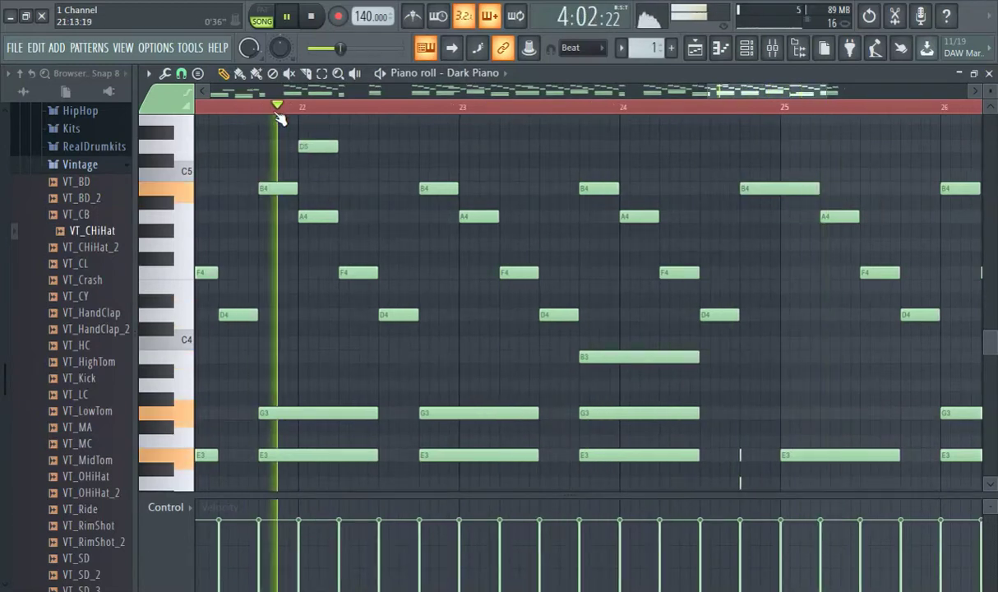
pyautogui.rightClick(314, 148)
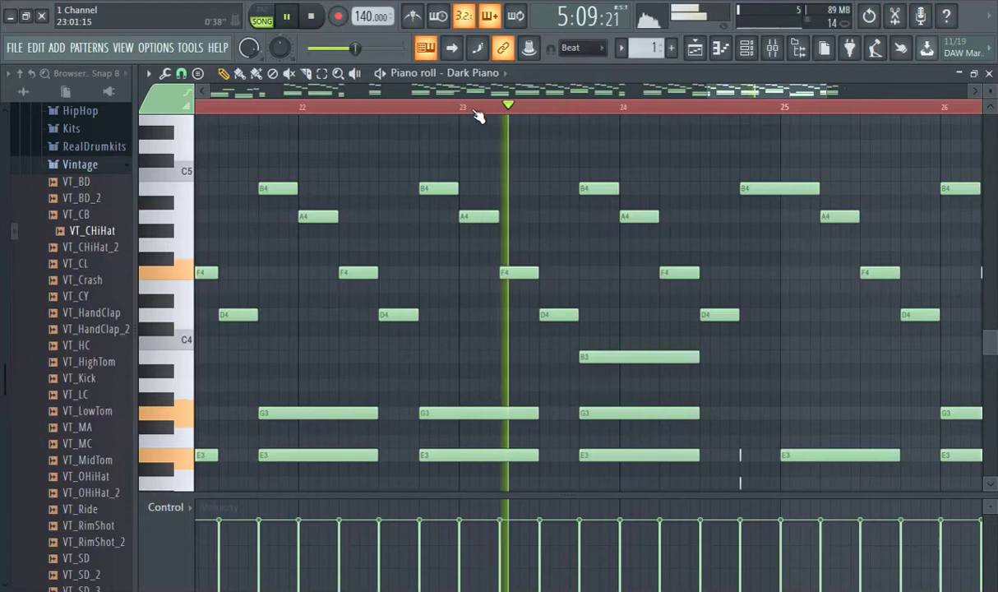
# - Delete the E3 note at bar 25 and stretch the short E3, D3 and G2 notes before it to the C3 note's length
pyautogui.scroll(-5, 794, 283)
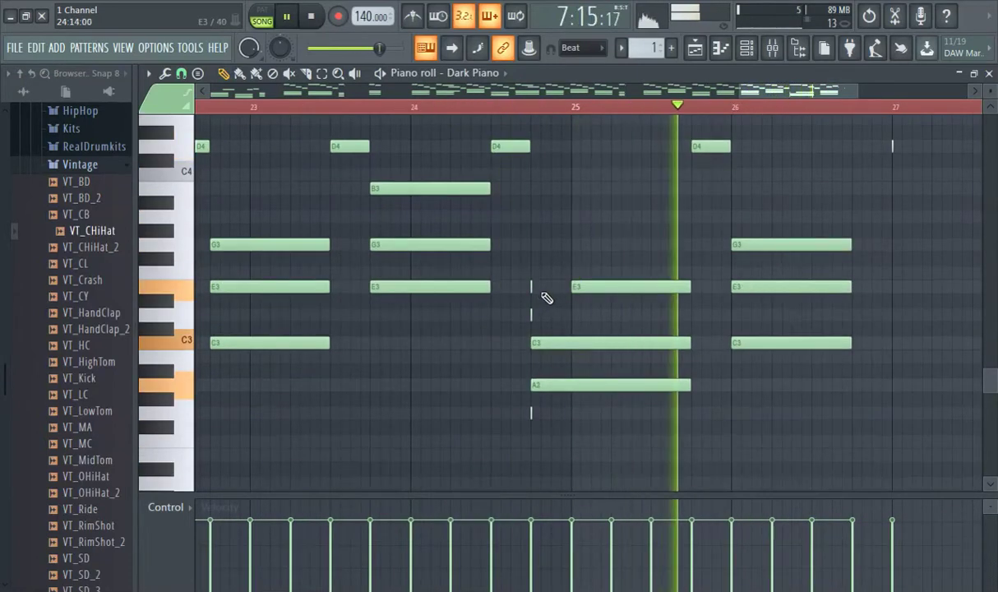
pyautogui.rightClick(580, 287)
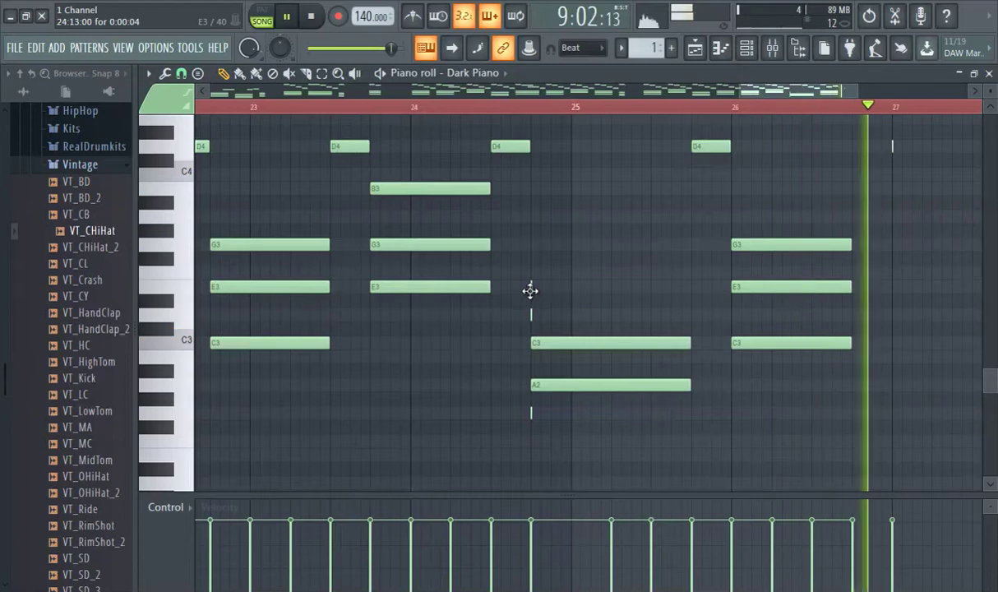
pyautogui.click(635, 289)
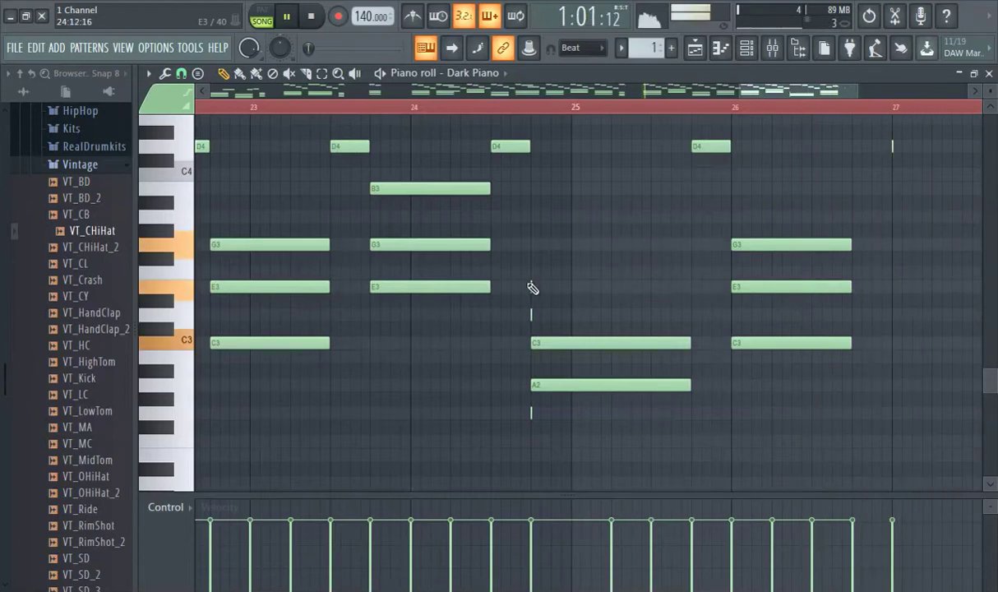
pyautogui.moveTo(534, 287); pyautogui.dragTo(694, 287)
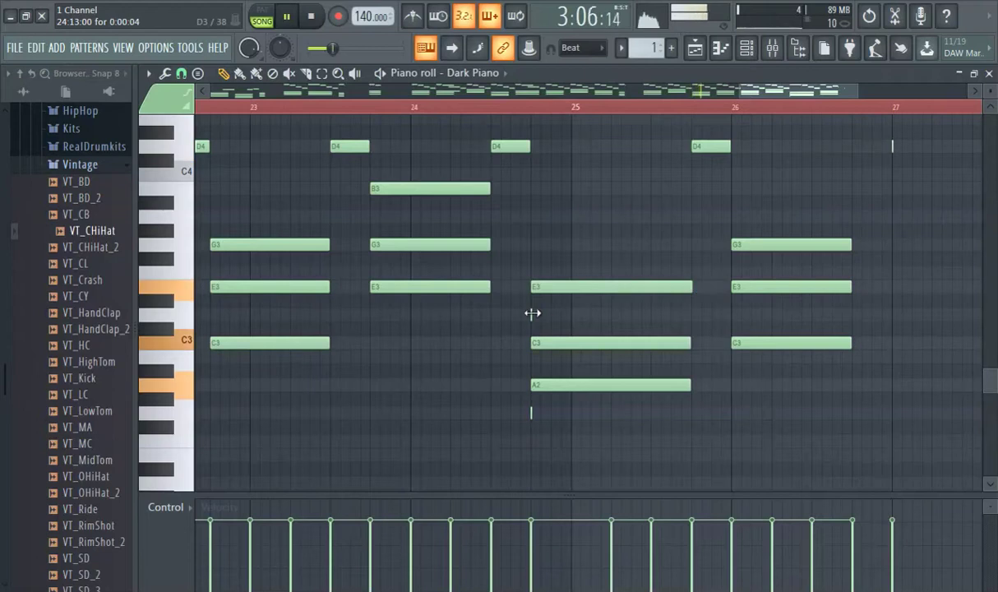
pyautogui.moveTo(545, 313); pyautogui.dragTo(691, 316)
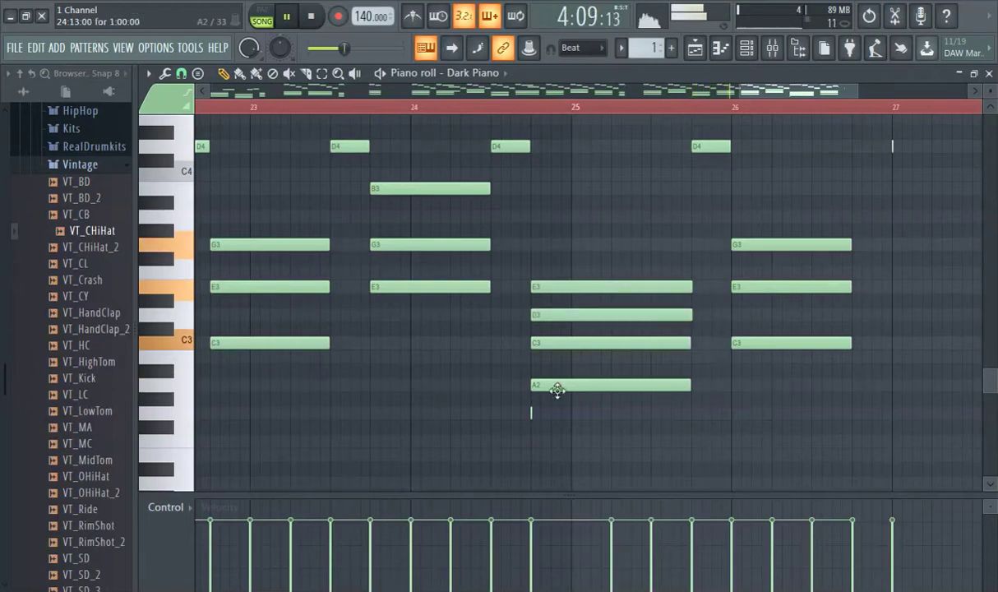
pyautogui.moveTo(533, 412); pyautogui.dragTo(693, 423)
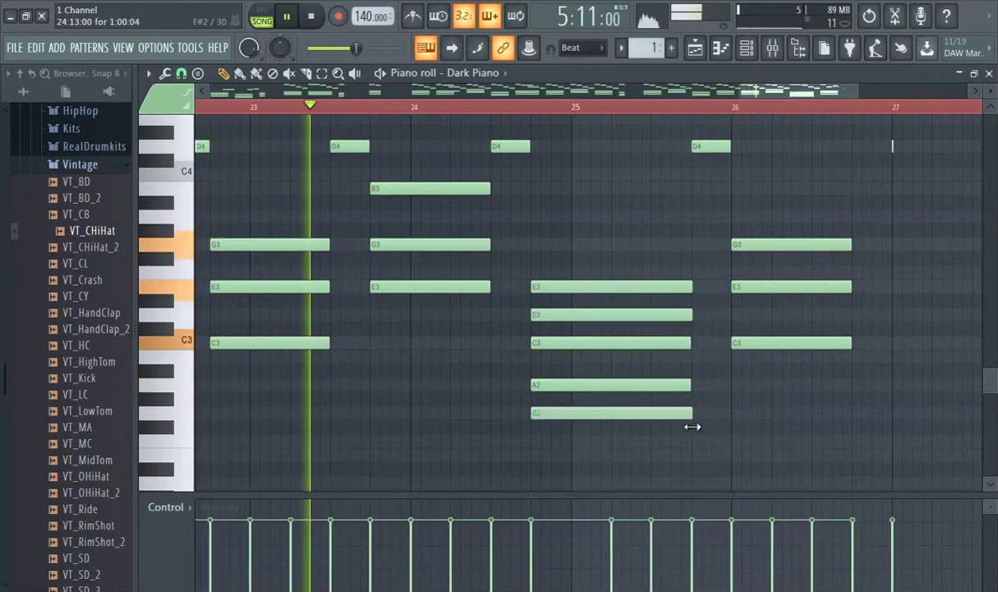
# - Shorten the long B4 before bar 25 and move the following A4, F4 and D4 notes earlier so they run on directly
pyautogui.scroll(3, 789, 392)
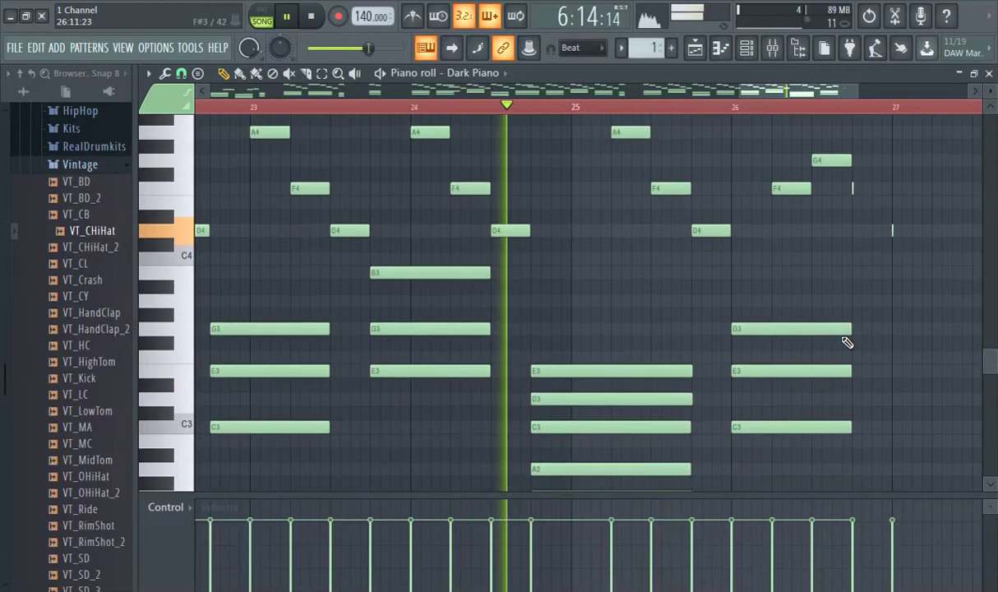
pyautogui.scroll(3, 847, 342)
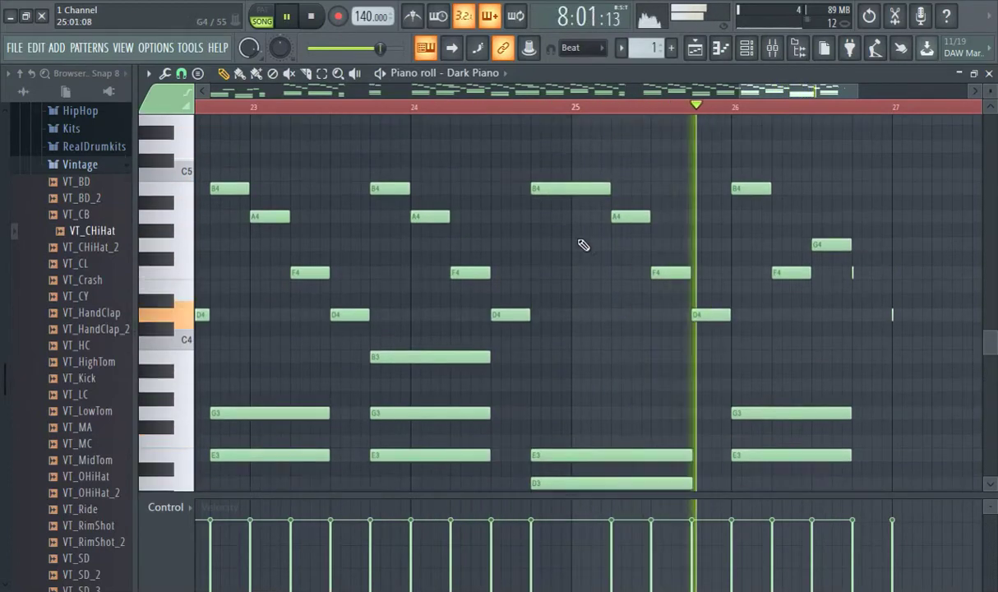
pyautogui.moveTo(609, 188); pyautogui.dragTo(575, 190)
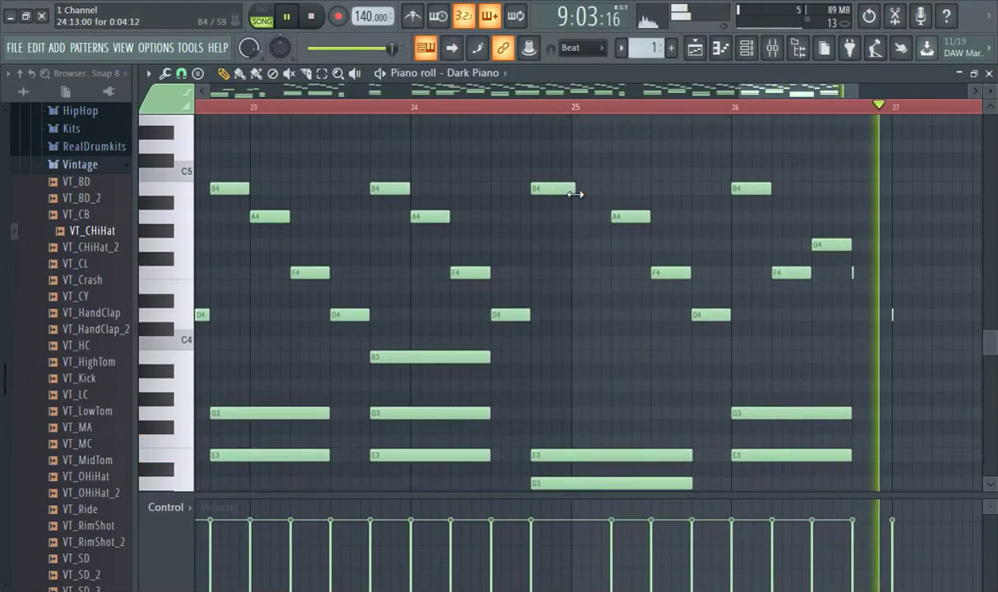
pyautogui.moveTo(639, 216); pyautogui.dragTo(598, 218)
pyautogui.moveTo(655, 273); pyautogui.dragTo(636, 275)
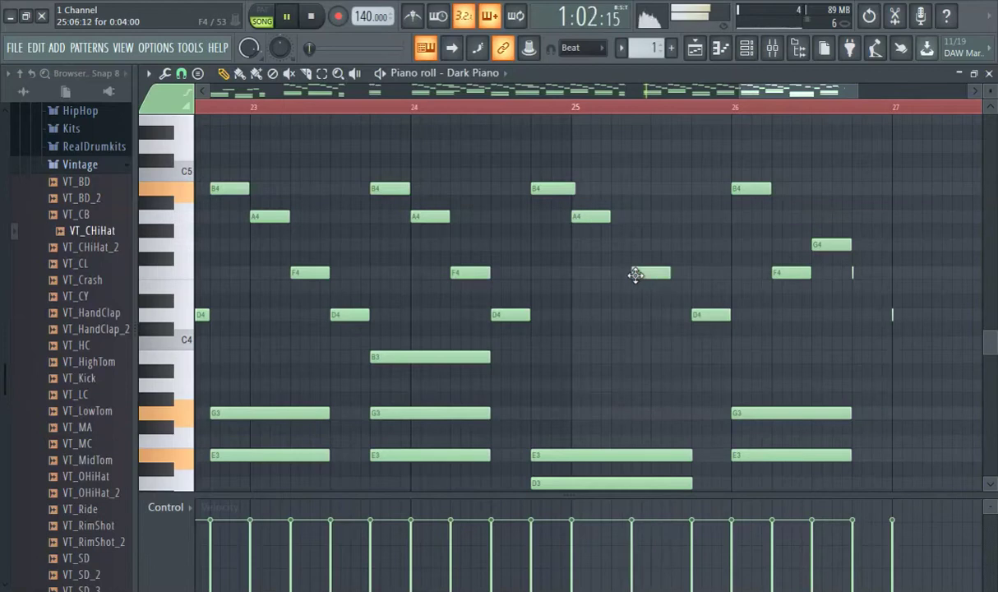
pyautogui.moveTo(710, 320); pyautogui.dragTo(669, 319)
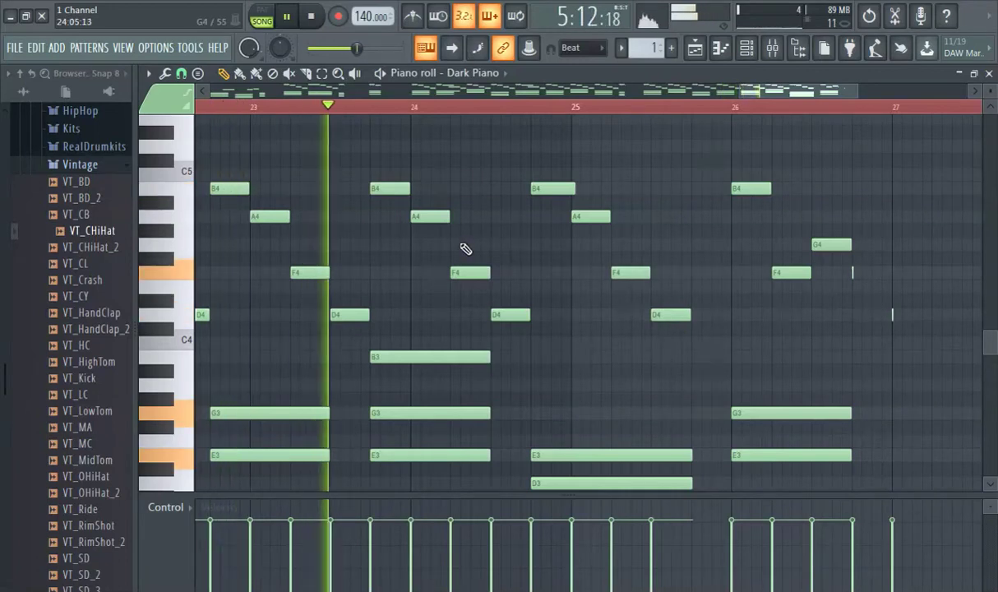
# - Move the G3, E3 and C3 chord at bar 26 back to the end of the preceding chord, and delete that chord's D3
pyautogui.scroll(-3, 720, 264)
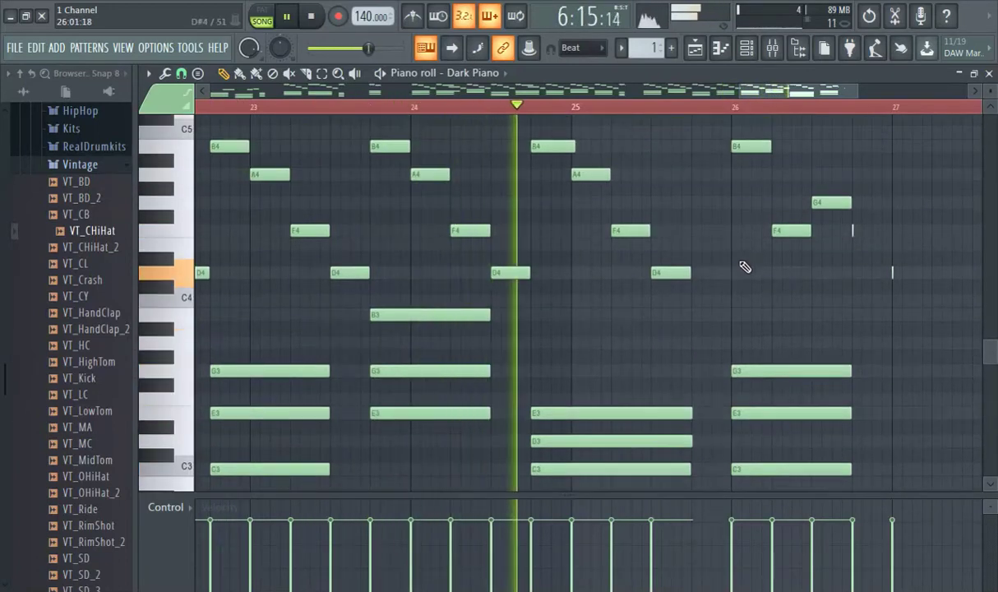
pyautogui.scroll(-4, 764, 259)
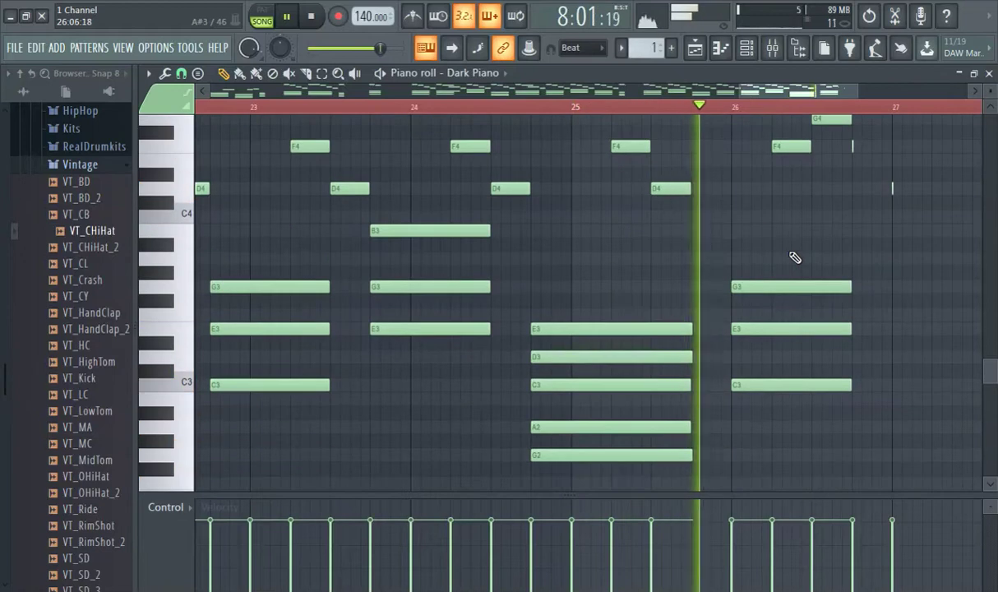
pyautogui.moveTo(756, 287); pyautogui.dragTo(735, 338)
pyautogui.rightClick(742, 320)
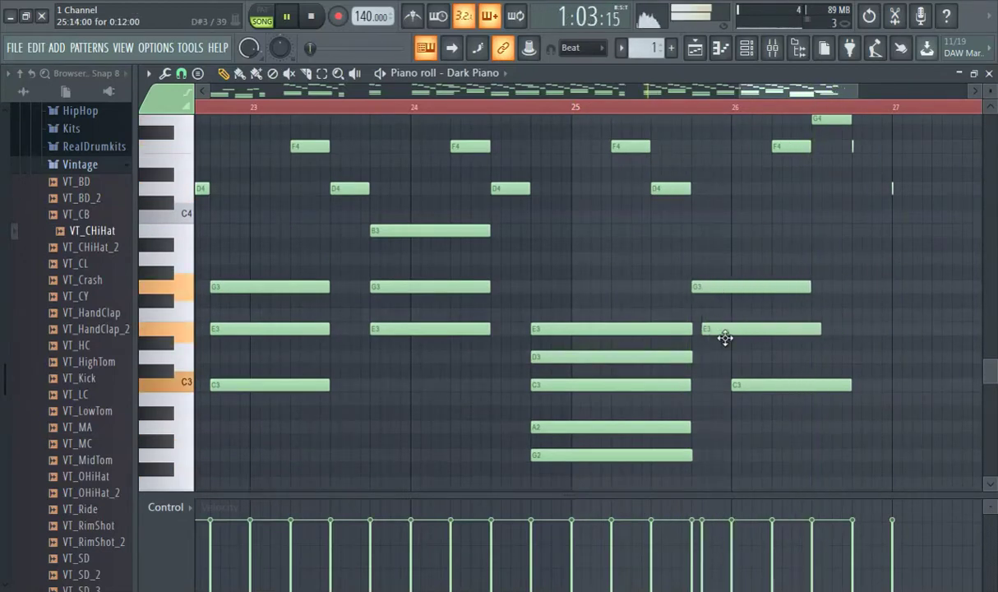
pyautogui.click(718, 342)
pyautogui.rightClick(746, 348)
pyautogui.moveTo(737, 375); pyautogui.dragTo(707, 386)
pyautogui.rightClick(733, 375)
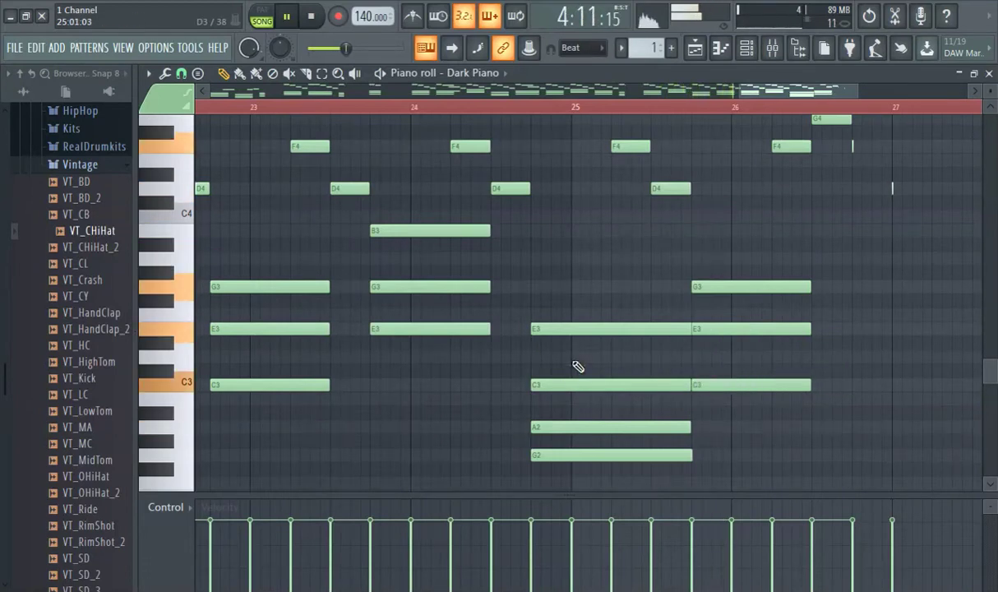
# - Examine how the melody and chord notes line up from bar 25 to the end of the pattern
pyautogui.scroll(5, 578, 237)
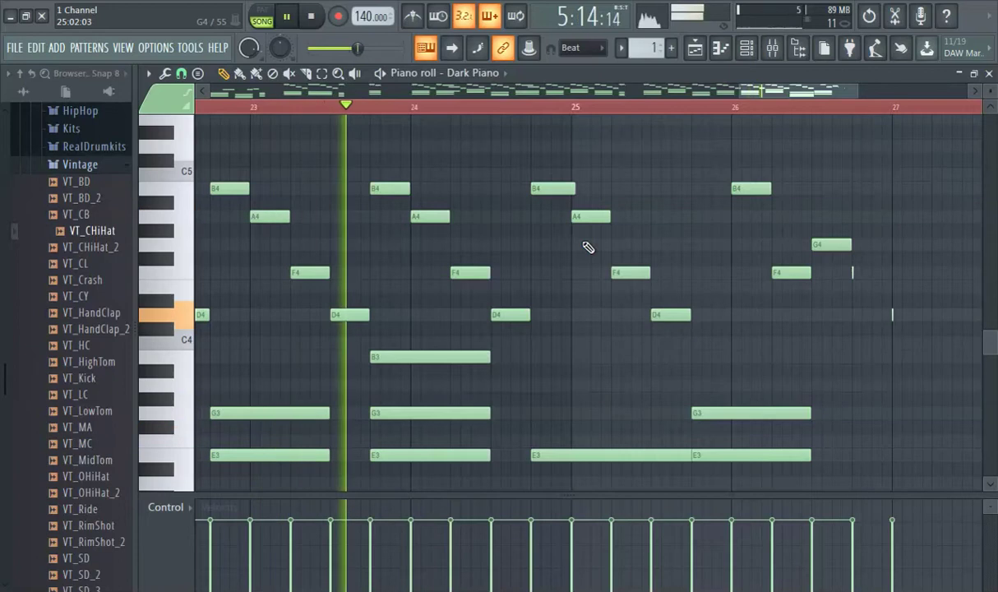
pyautogui.scroll(2, 850, 280)
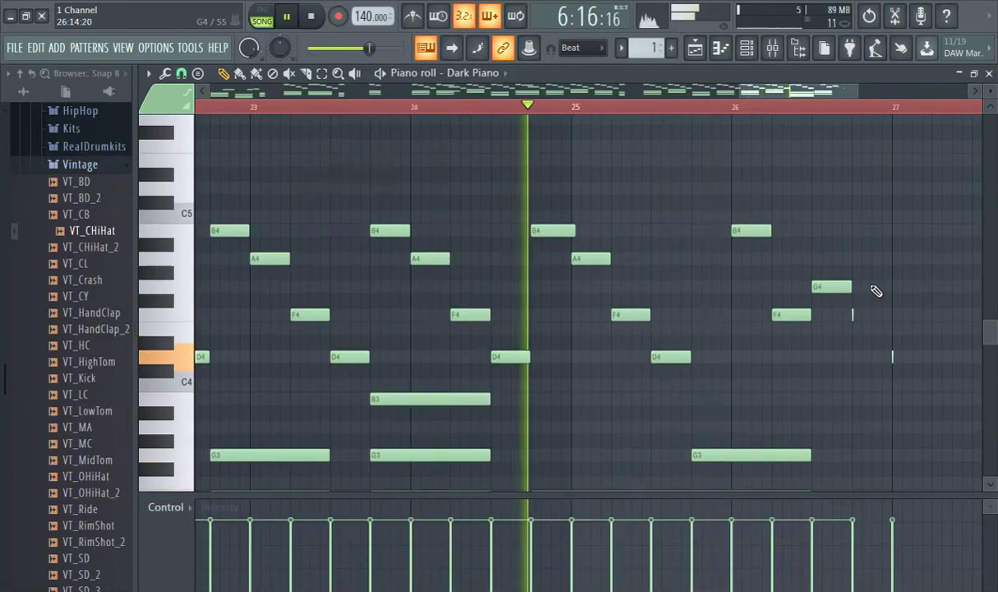
pyautogui.scroll(-2, 876, 289)
pyautogui.scroll(-4, 894, 294)
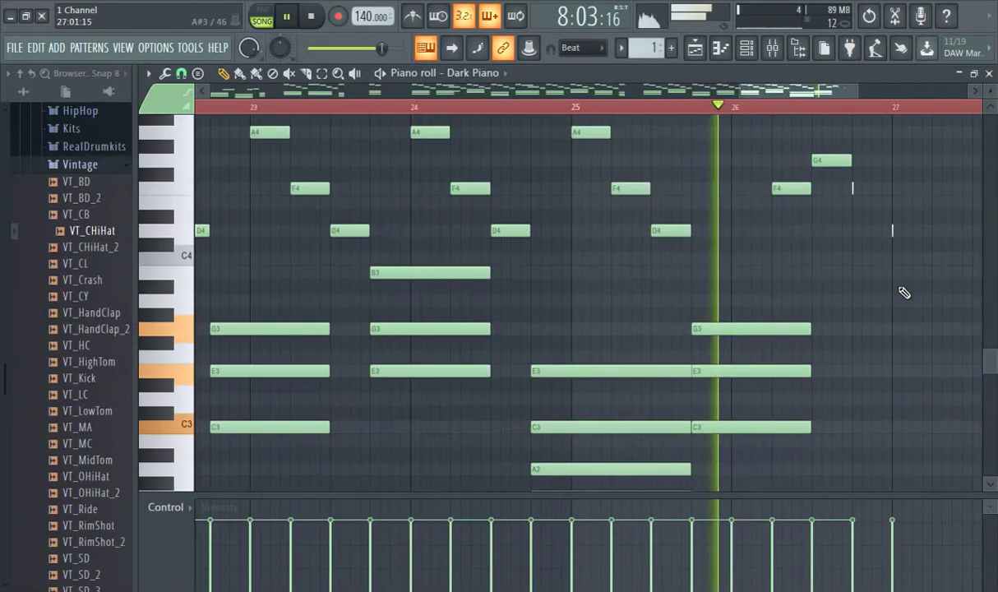
pyautogui.scroll(4, 896, 288)
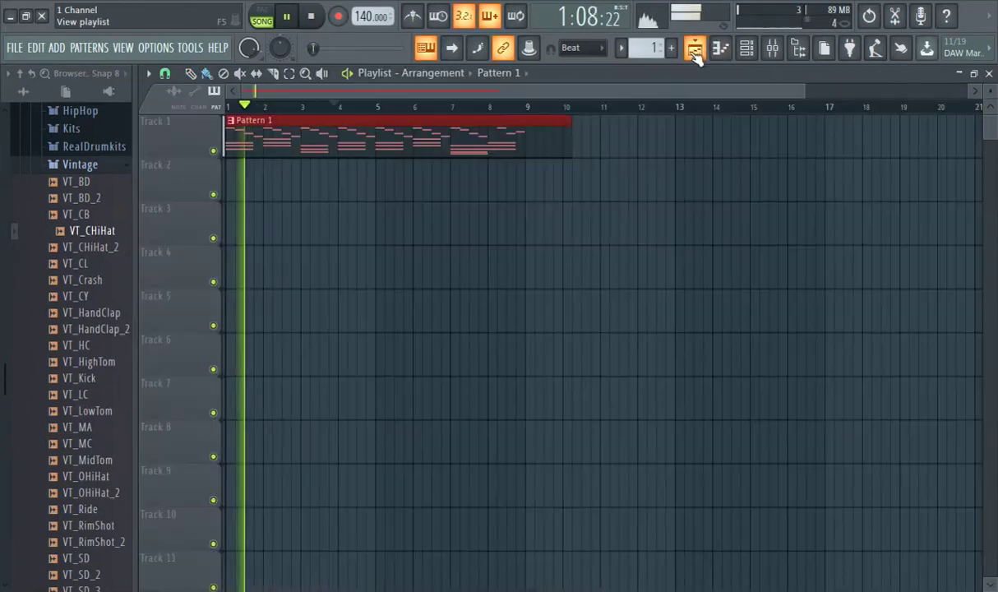
# - In the playlist, trim the Pattern 1 clip on Track 1 to end at bar 9 and place a second copy there
pyautogui.click(695, 48)
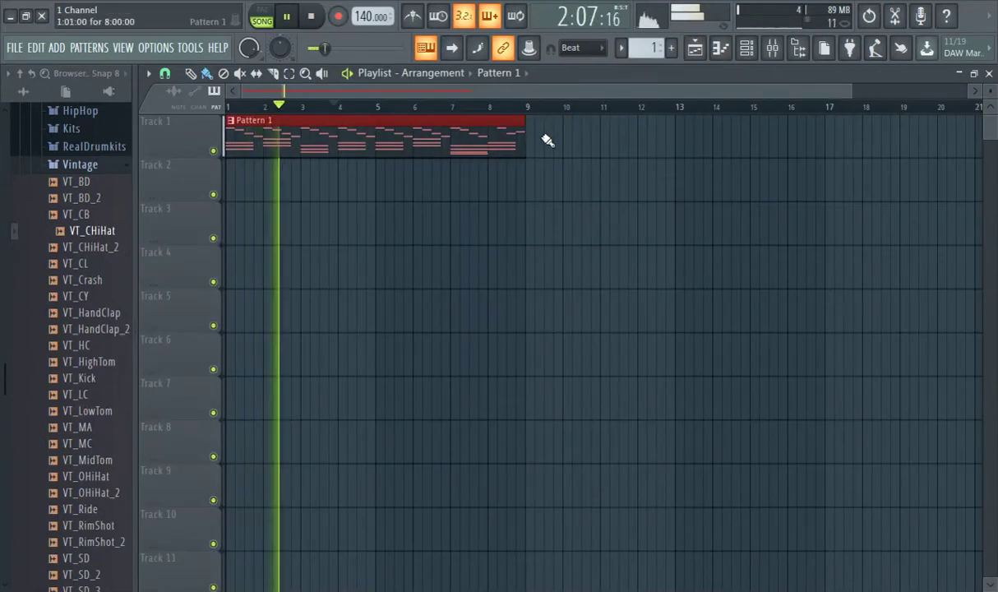
pyautogui.click(537, 139)
pyautogui.rightClick(590, 130)
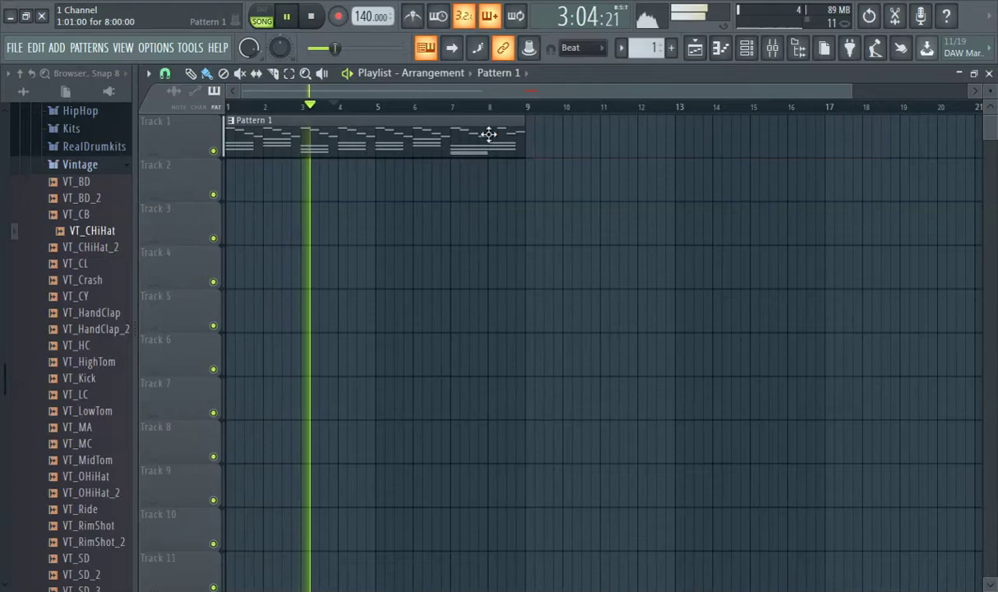
pyautogui.click(531, 136)
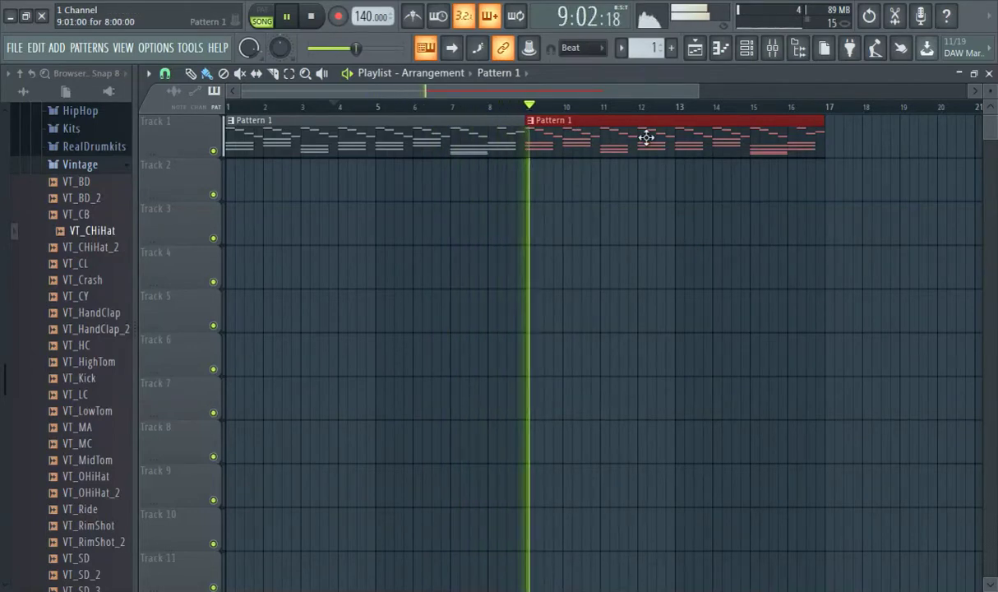
# - Create Pattern 2 and place its clip at bar 1 of Track 2
pyautogui.click(671, 48)
pyautogui.click(689, 64)
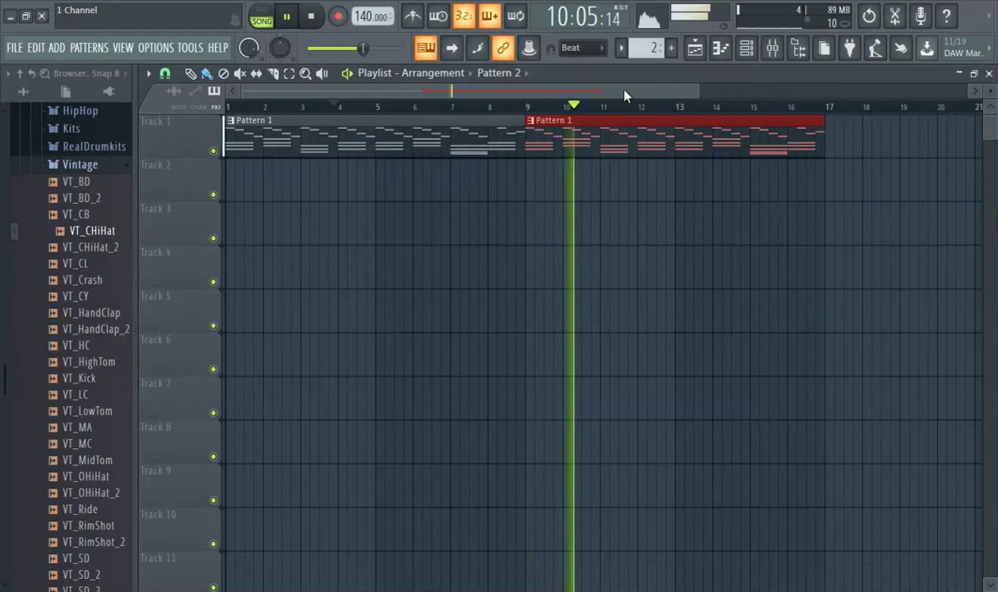
pyautogui.click(250, 181)
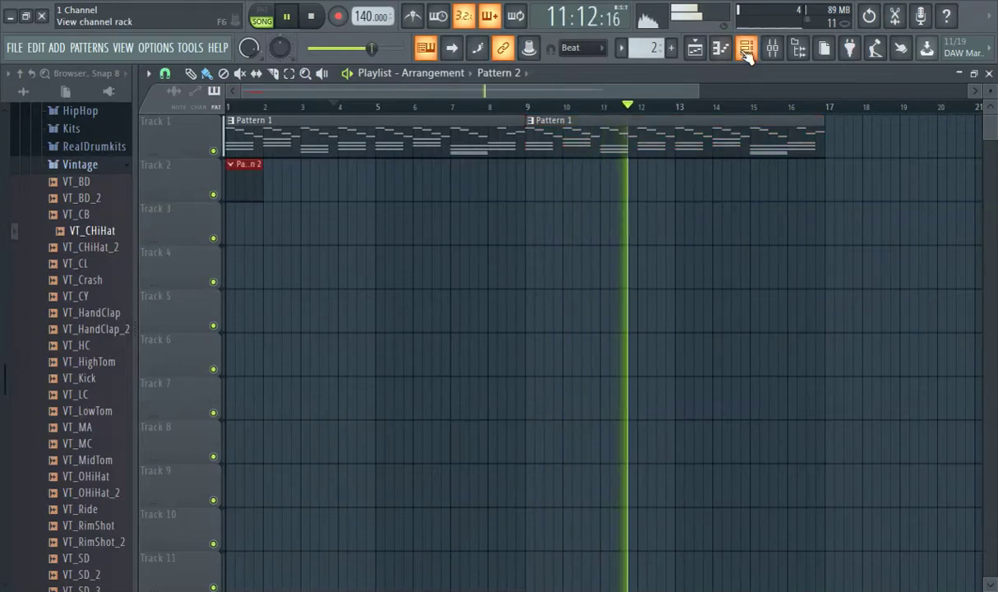
# - Show the channel rack and add a Sytrus channel with the bass preset Perc 2
pyautogui.click(746, 48)
pyautogui.moveTo(312, 206); pyautogui.dragTo(758, 208)
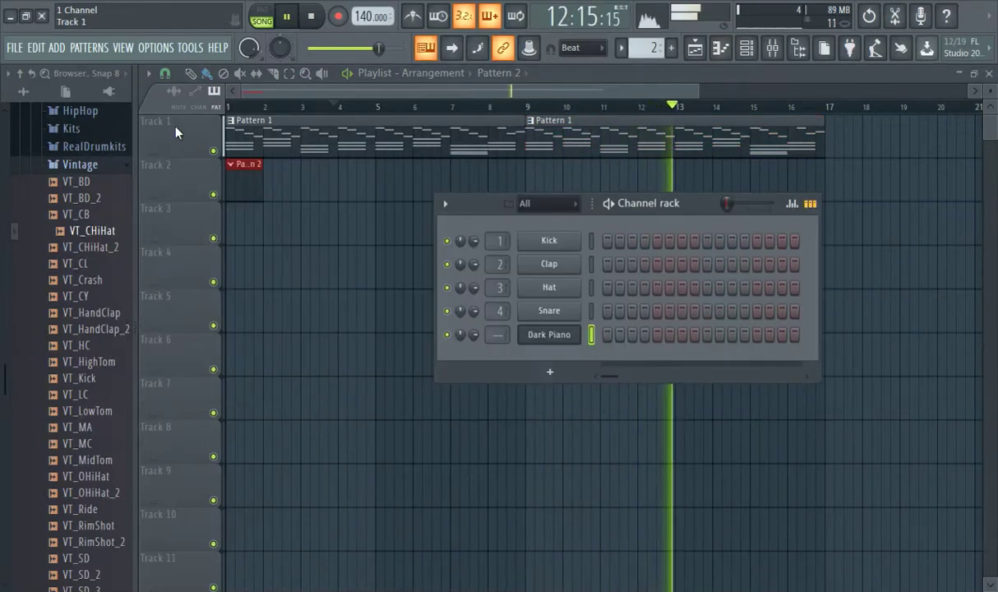
pyautogui.click(51, 48)
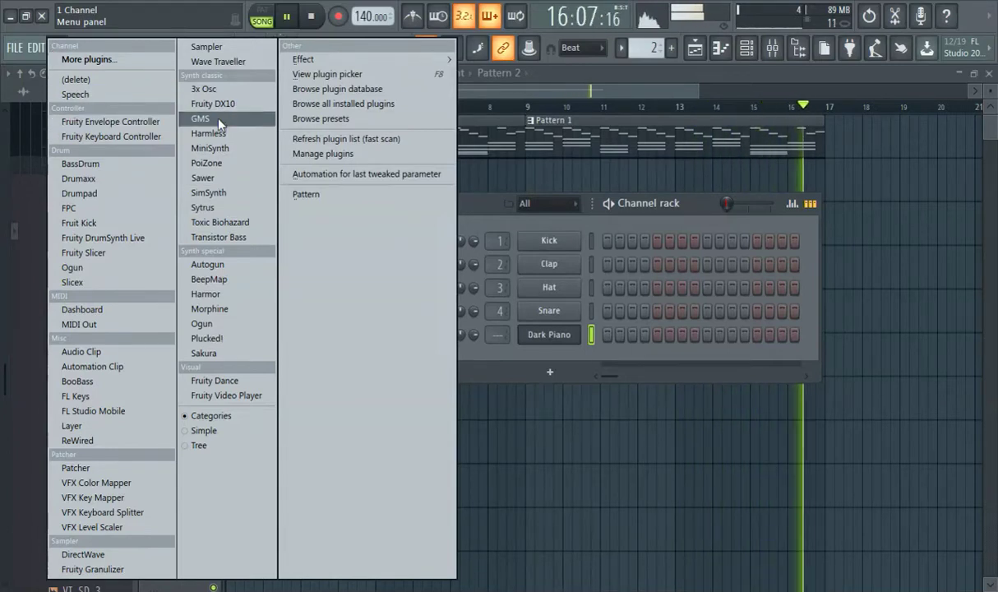
pyautogui.click(216, 208)
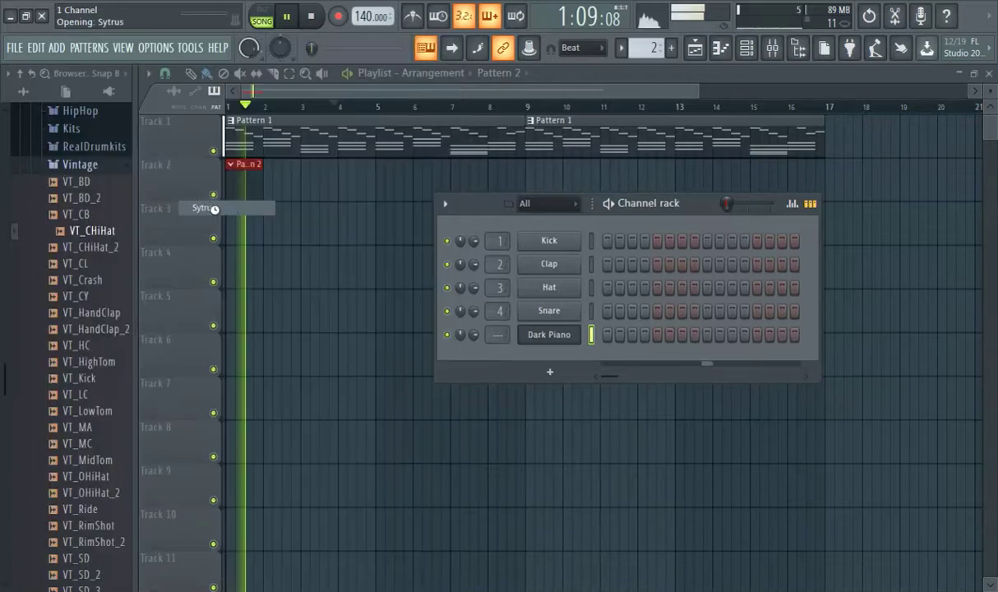
pyautogui.click(155, 146)
pyautogui.moveTo(209, 187)
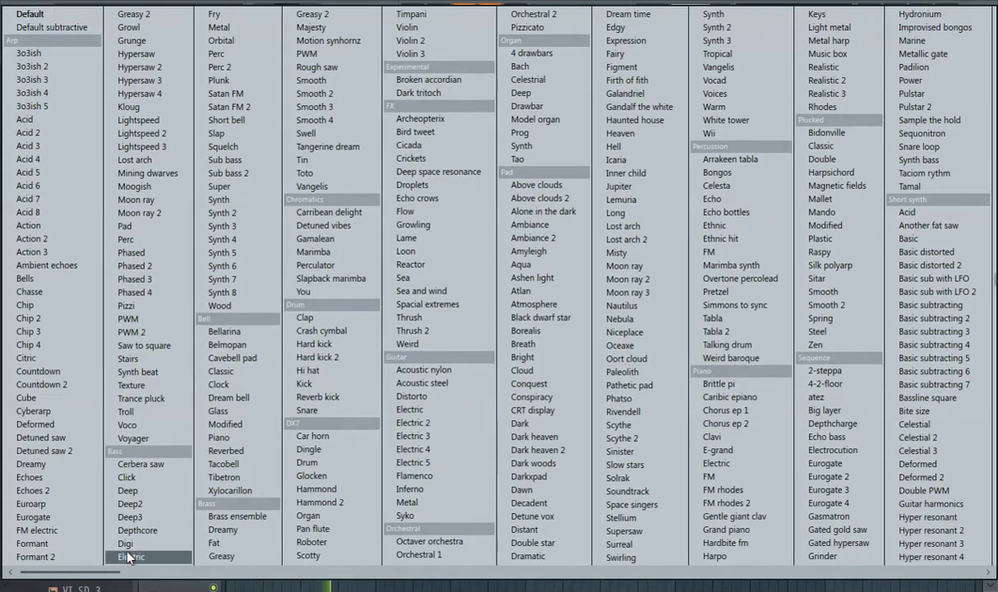
pyautogui.click(221, 66)
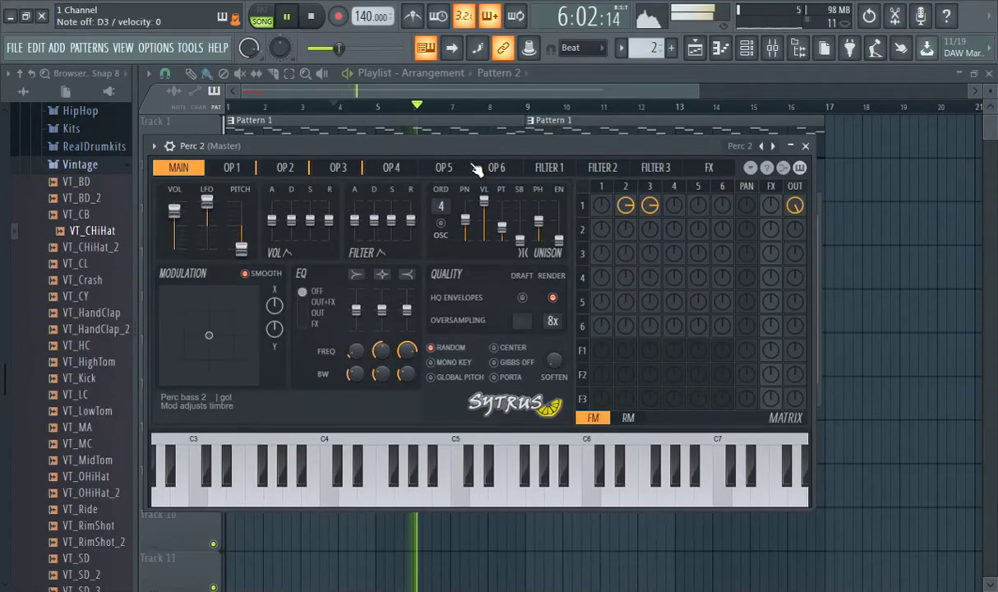
# - Route the Dark Piano channel to mixer insert 5 and hide the channel rack
pyautogui.click(773, 47)
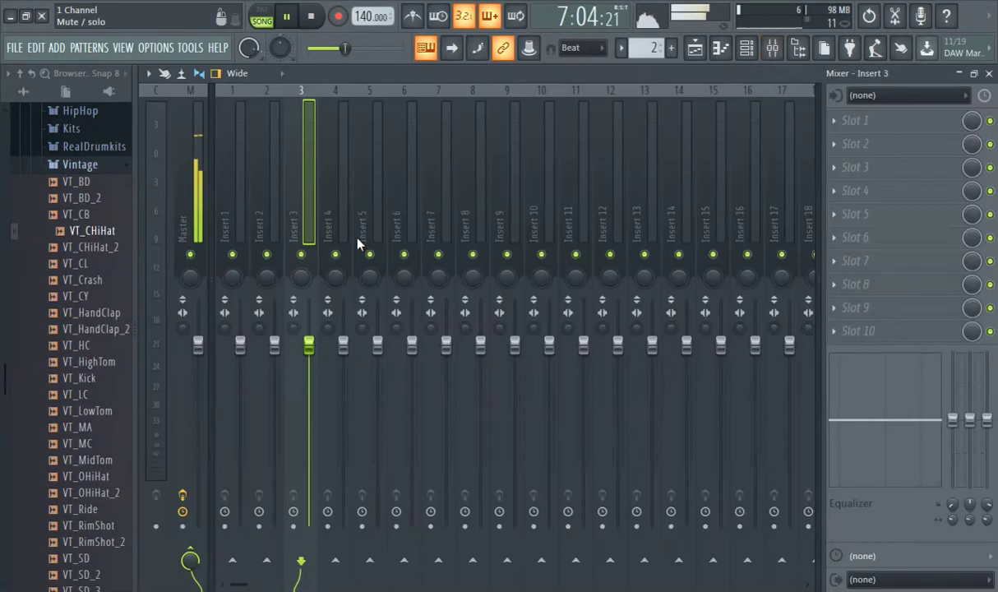
pyautogui.scroll(-3, 333, 152)
pyautogui.click(750, 54)
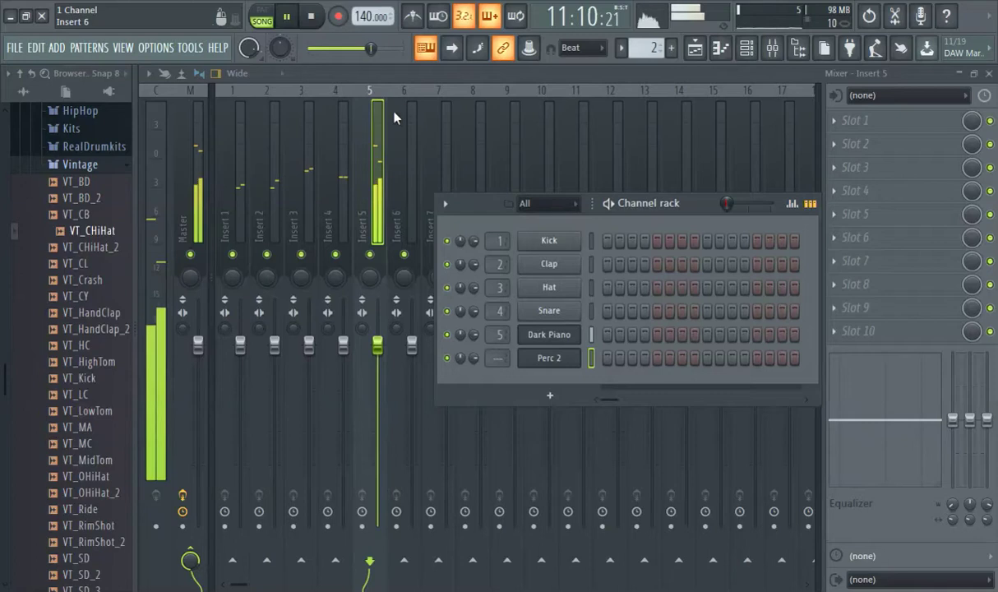
pyautogui.press('F6')
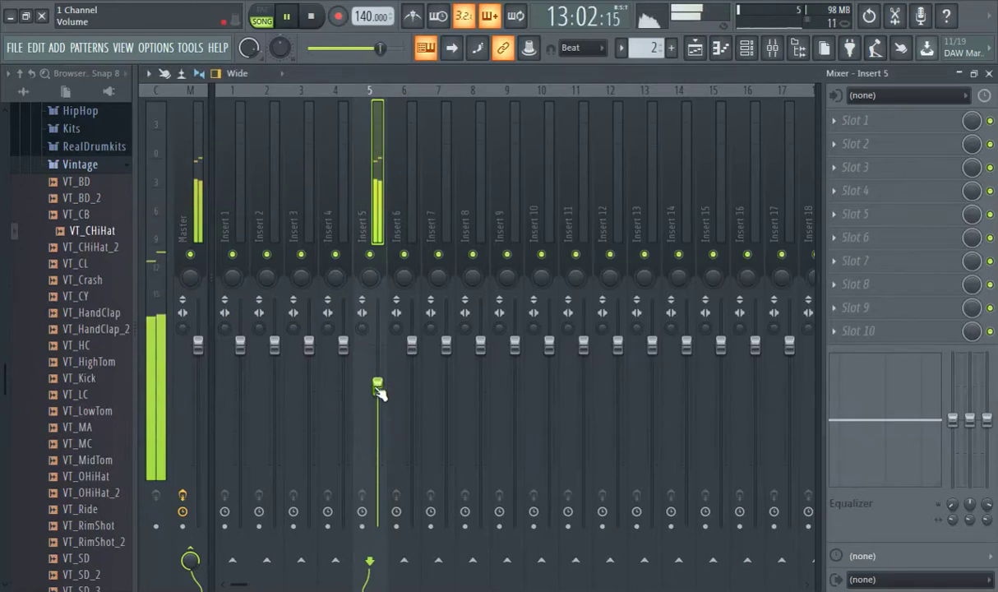
# - Return to the playlist, route the Perc 2 channel to mixer insert 6 and open its Sytrus window
pyautogui.click(685, 58)
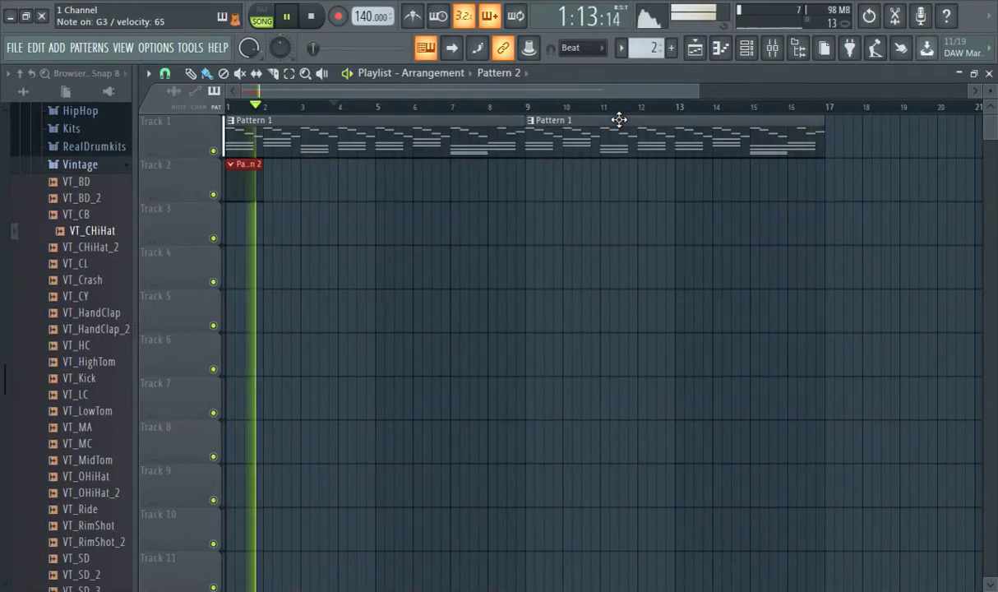
pyautogui.click(745, 47)
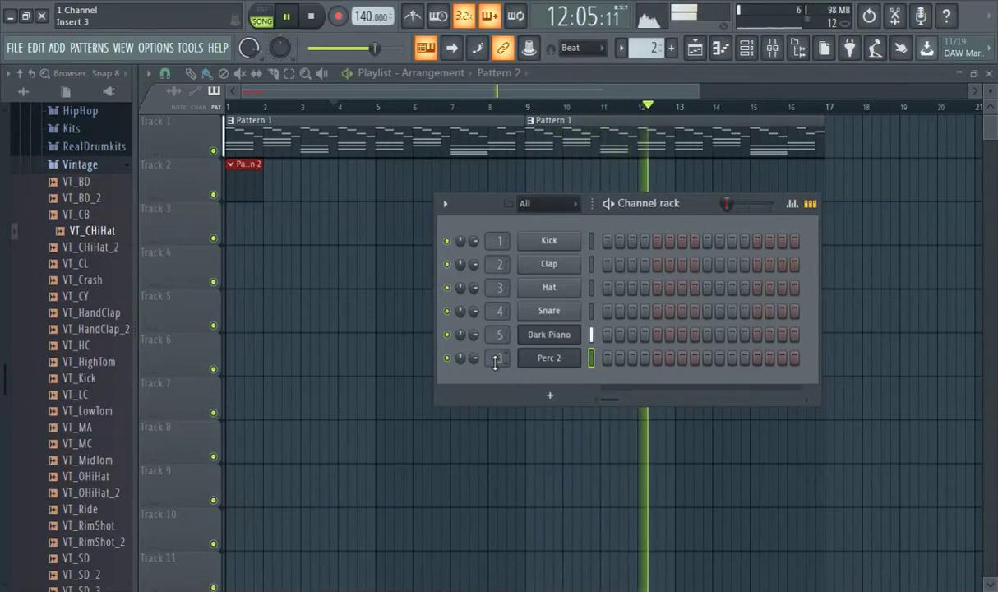
pyautogui.click(571, 361)
# - Audition the Sytrus bass presets, including Plunk, Short bell, Slap, Satan FM 2 and Squelch, and load Sub bass
pyautogui.click(773, 146)
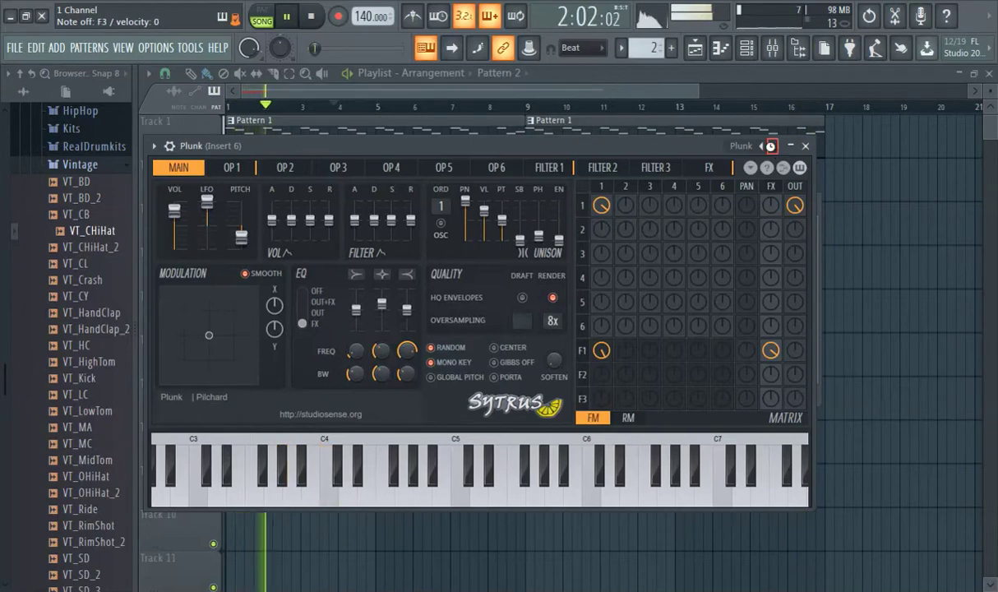
pyautogui.click(773, 146)
pyautogui.click(773, 147)
pyautogui.click(773, 146)
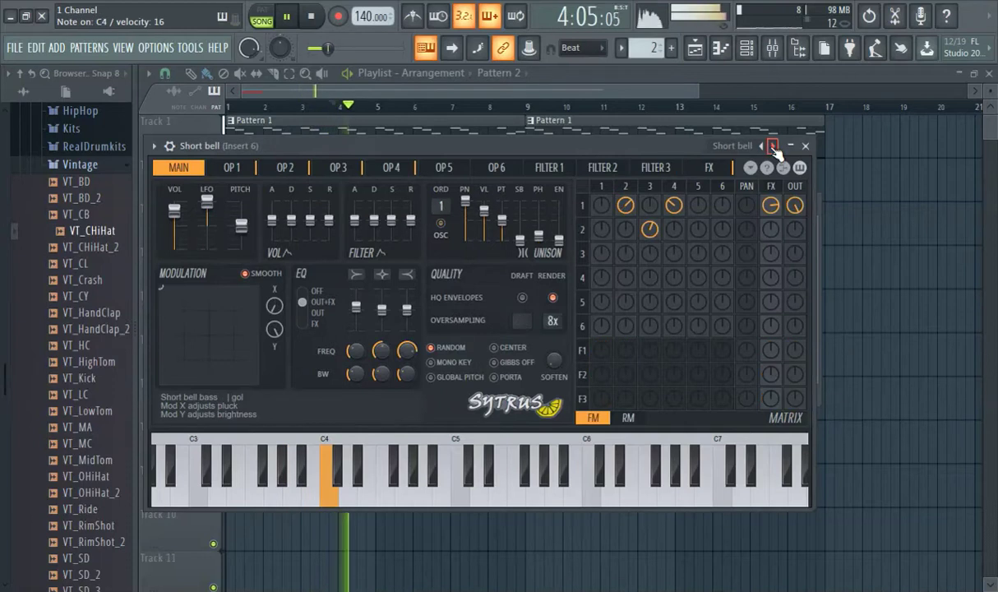
pyautogui.click(773, 147)
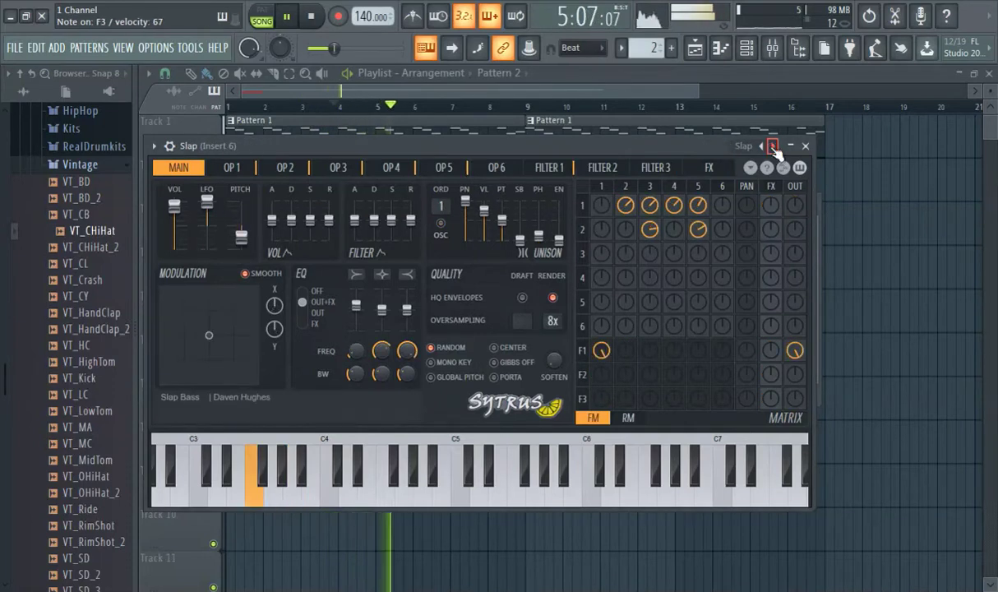
pyautogui.click(773, 146)
pyautogui.click(763, 147)
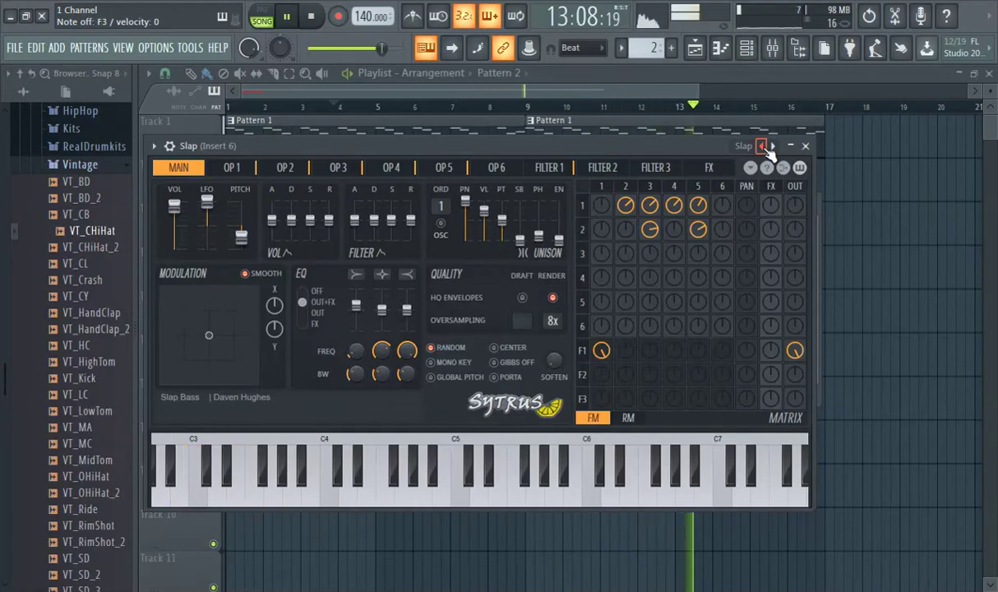
pyautogui.click(763, 146)
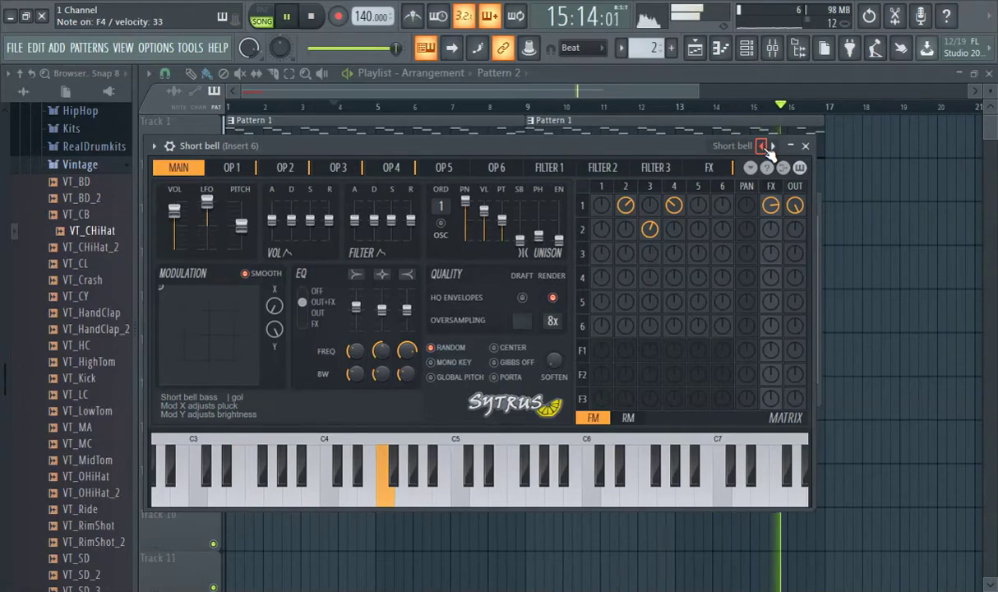
pyautogui.click(763, 147)
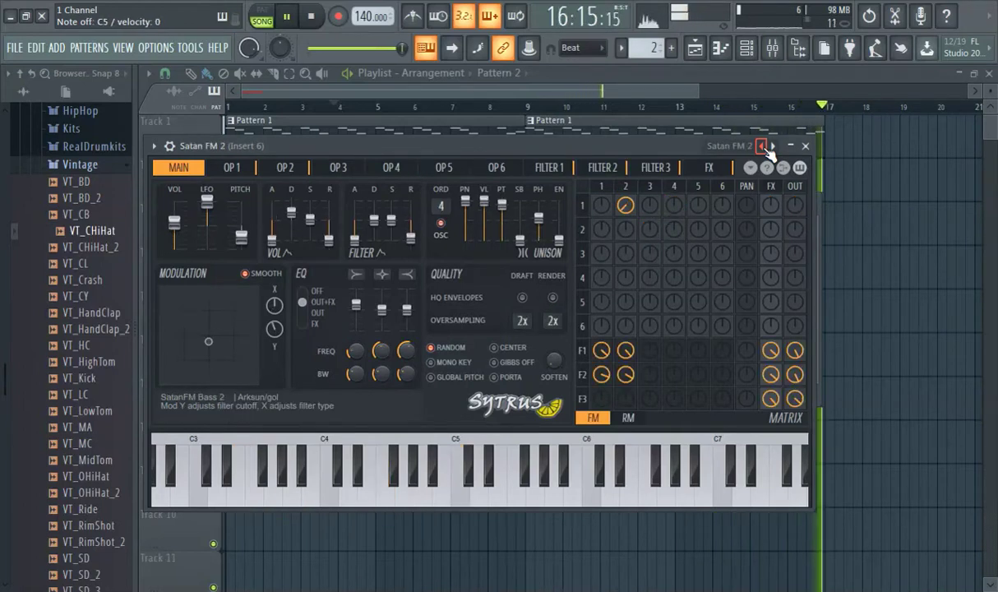
pyautogui.click(774, 147)
pyautogui.click(775, 147)
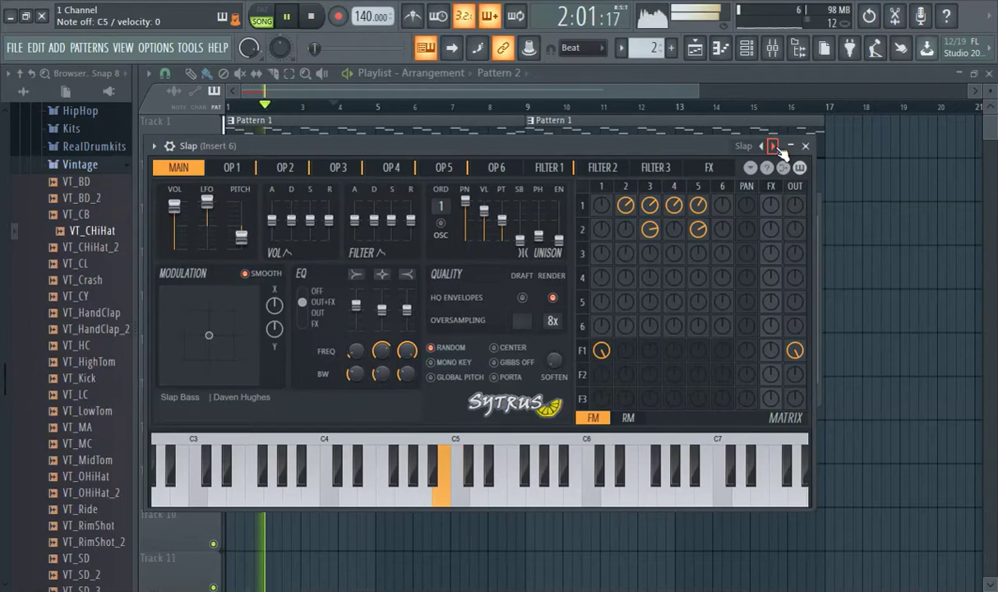
pyautogui.click(775, 148)
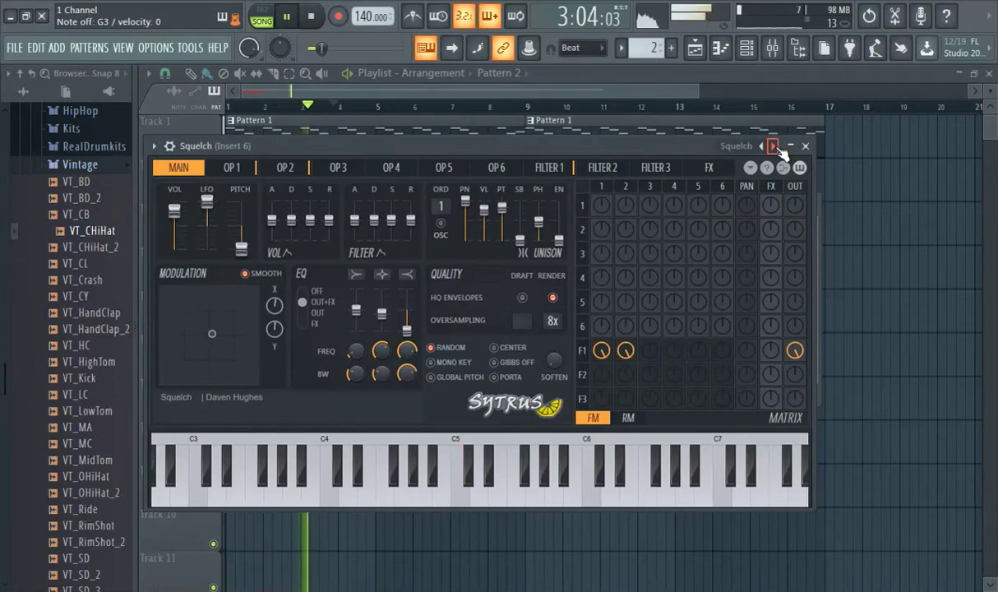
pyautogui.click(775, 147)
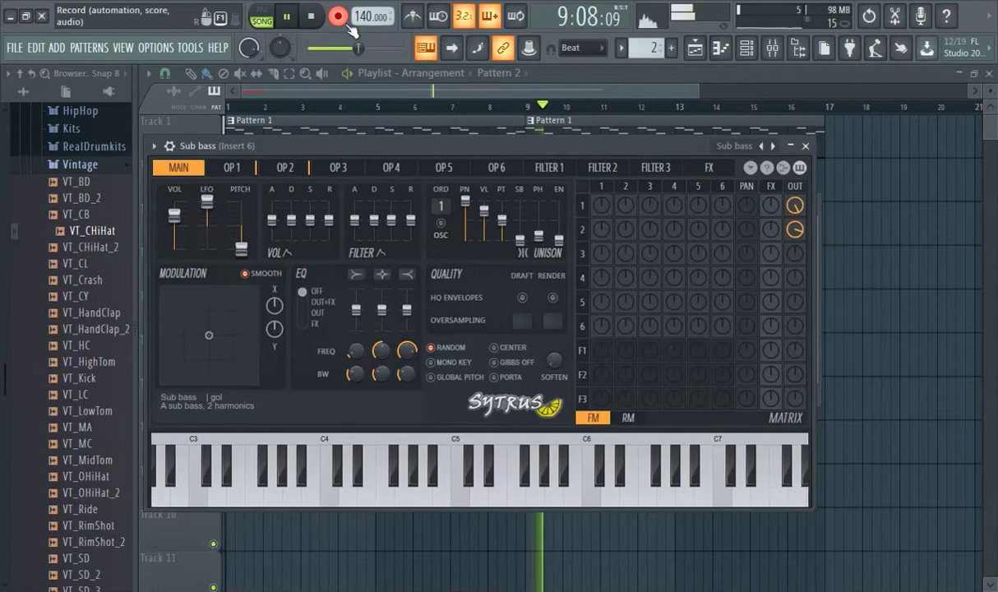
# - Close the Sytrus window and duplicate the Pattern 2 clip on Track 2 to bar 9
pyautogui.press('Escape')
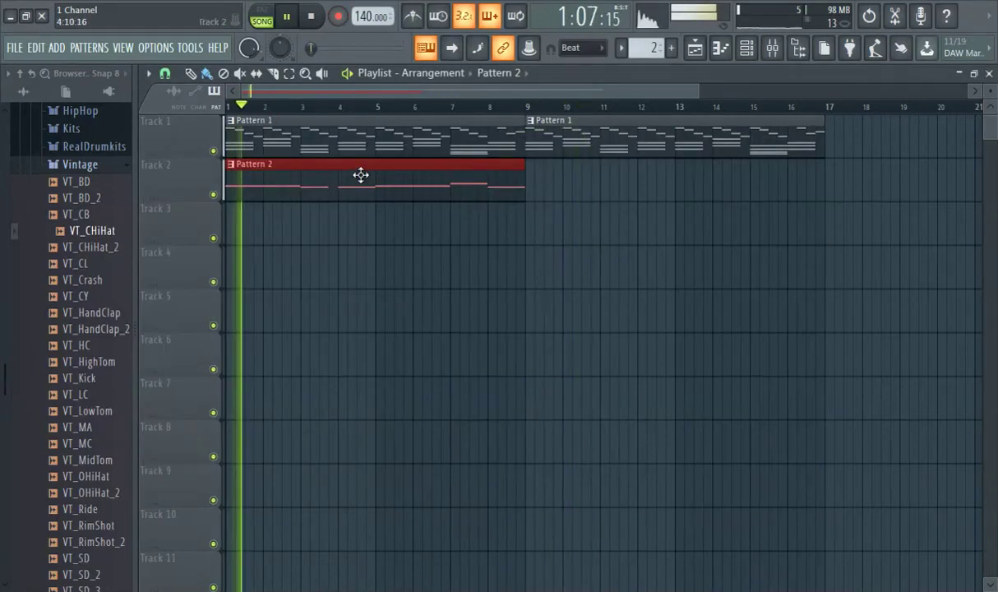
pyautogui.hotkey('ctrl', 'b')
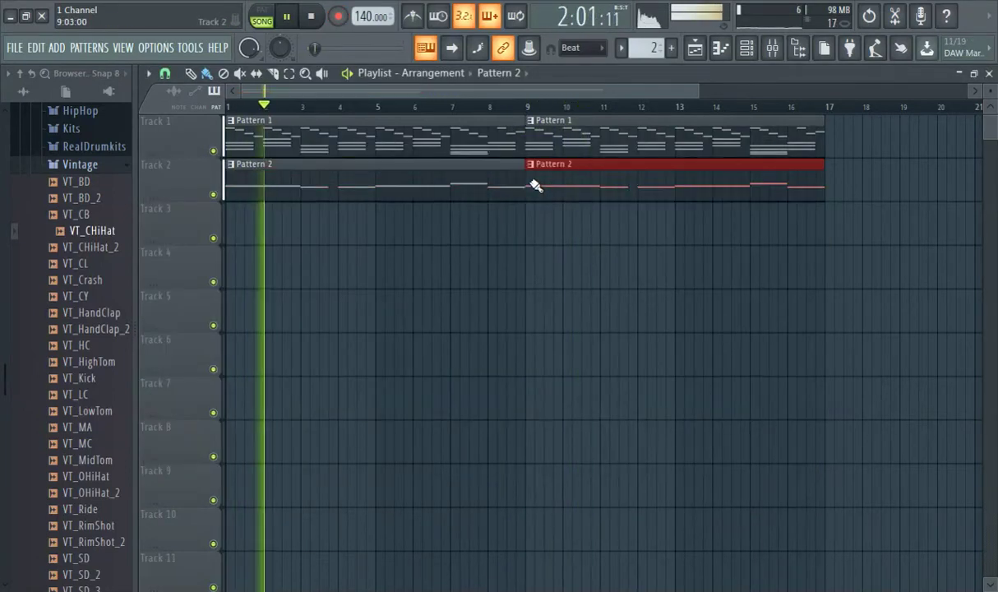
# - In the Sub bass piano roll, shorten the C5 notes in bars 1 and 2 to three beats each
pyautogui.doubleClick(339, 180)
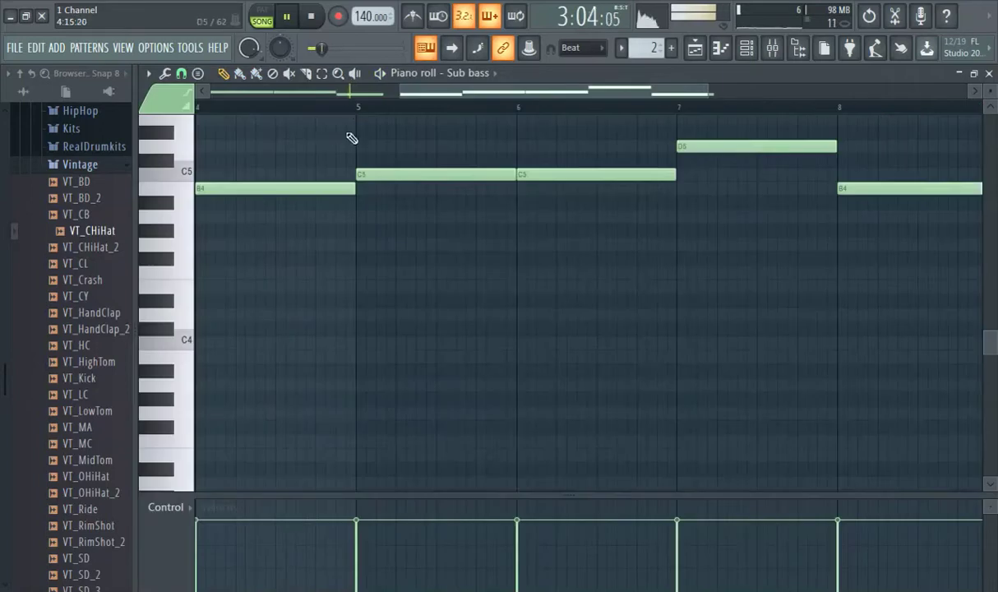
pyautogui.moveTo(433, 109); pyautogui.dragTo(251, 95)
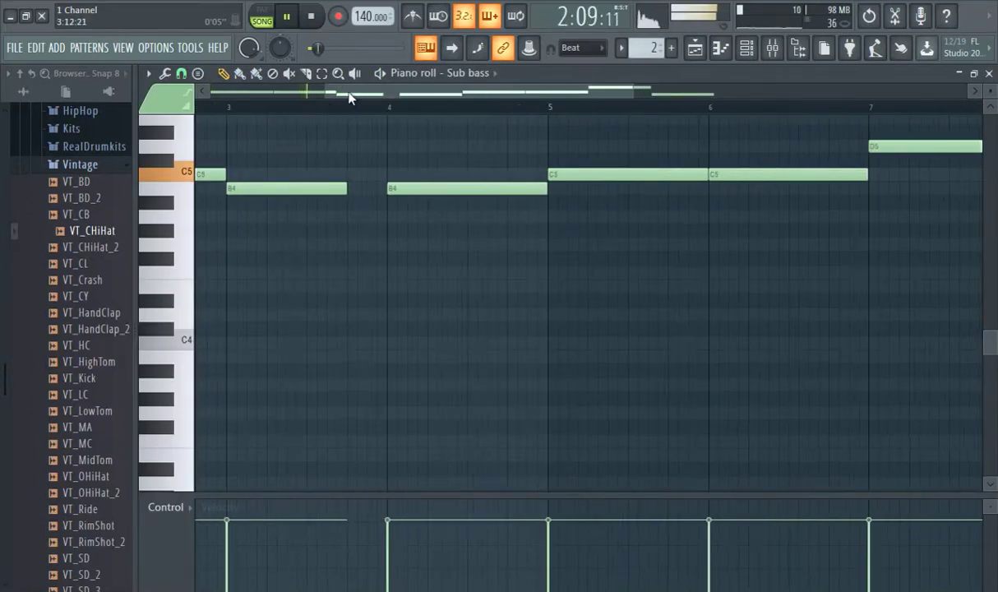
pyautogui.moveTo(349, 94); pyautogui.dragTo(127, 110)
pyautogui.click(200, 108)
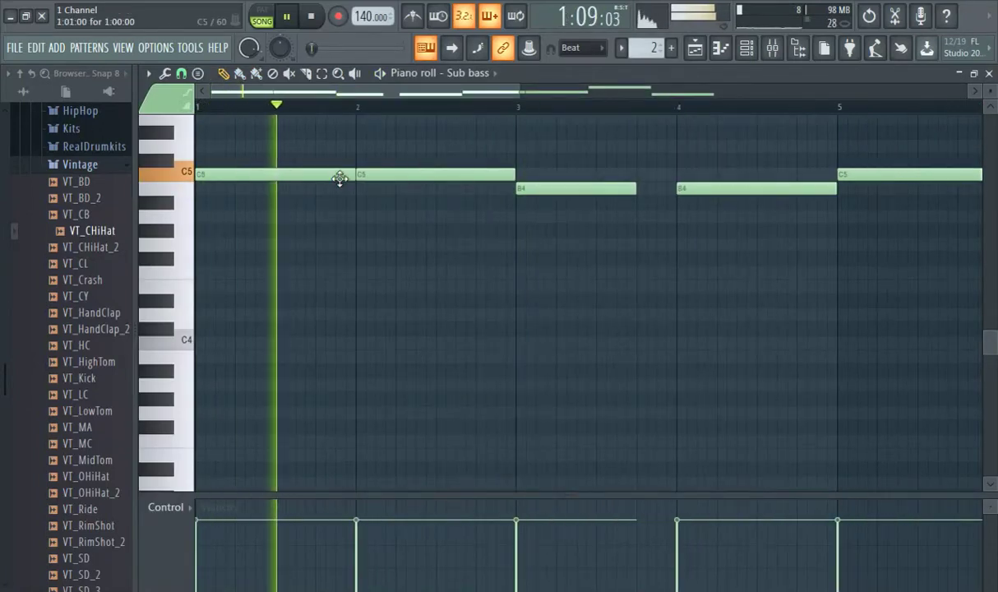
pyautogui.moveTo(354, 173); pyautogui.dragTo(275, 171)
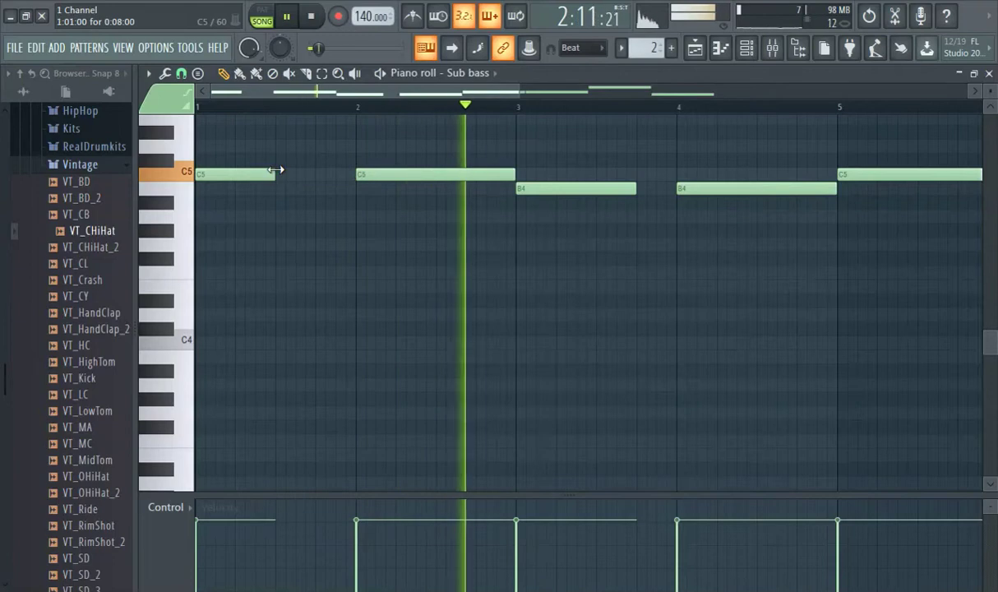
pyautogui.click(210, 106)
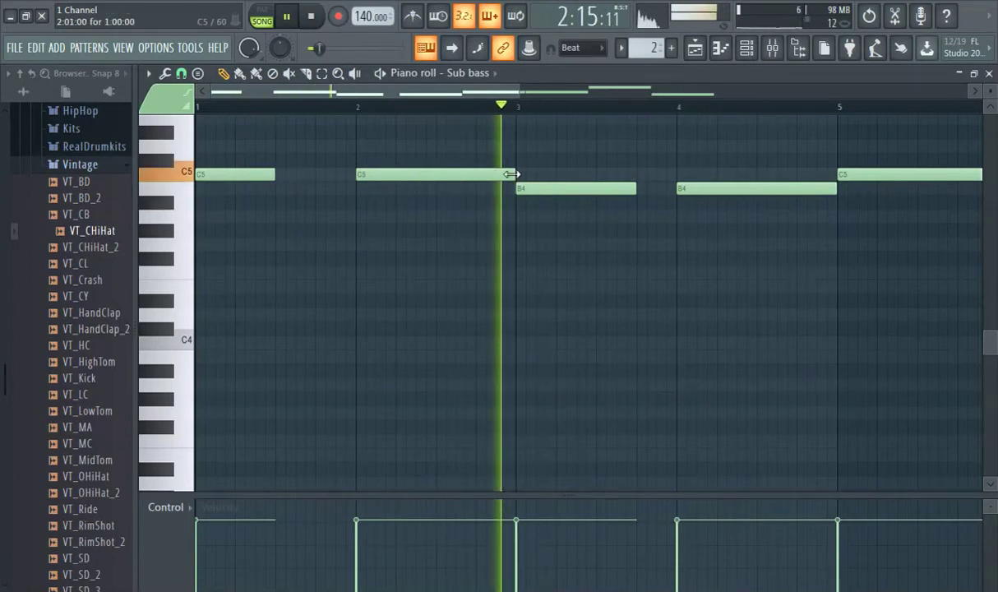
pyautogui.moveTo(511, 174); pyautogui.dragTo(474, 174)
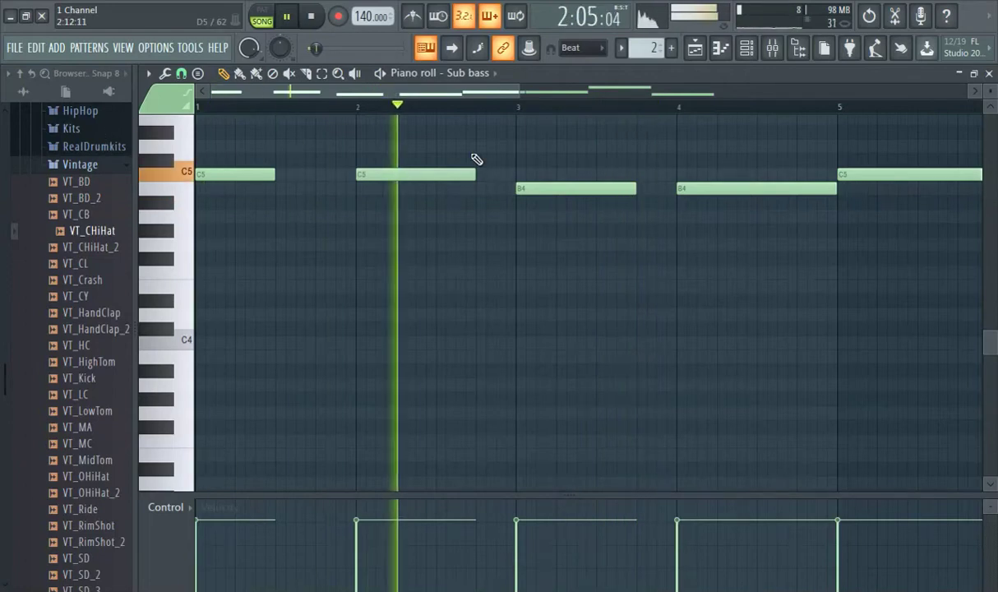
pyautogui.moveTo(277, 175); pyautogui.dragTo(315, 175)
# - Shorten the Sub bass notes in bars 4 to 8 to three beats each
pyautogui.moveTo(337, 93); pyautogui.dragTo(421, 111)
pyautogui.moveTo(623, 190); pyautogui.dragTo(582, 192)
pyautogui.moveTo(787, 171); pyautogui.dragTo(740, 180)
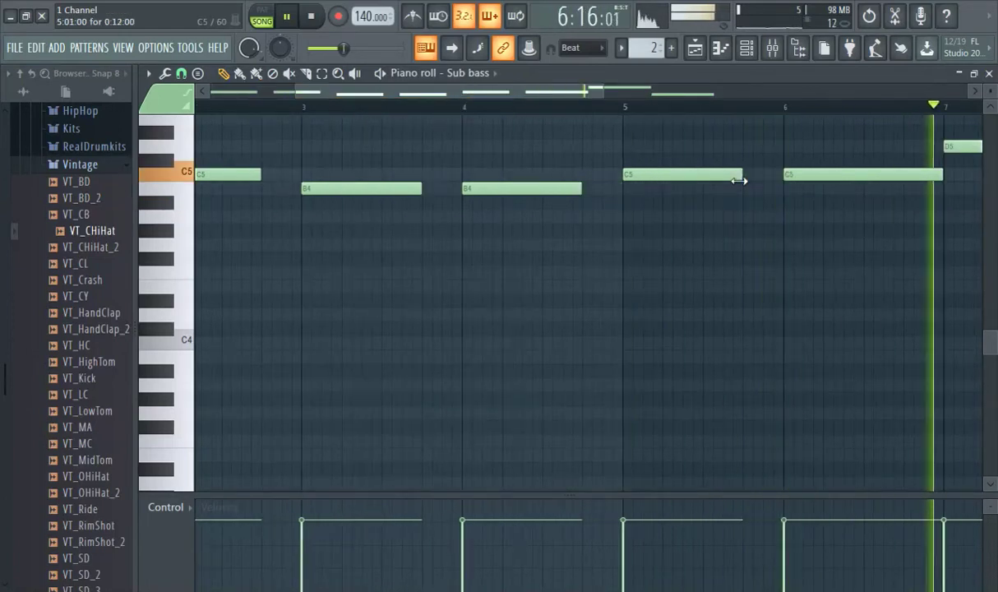
pyautogui.hscroll(6, 662, 126)
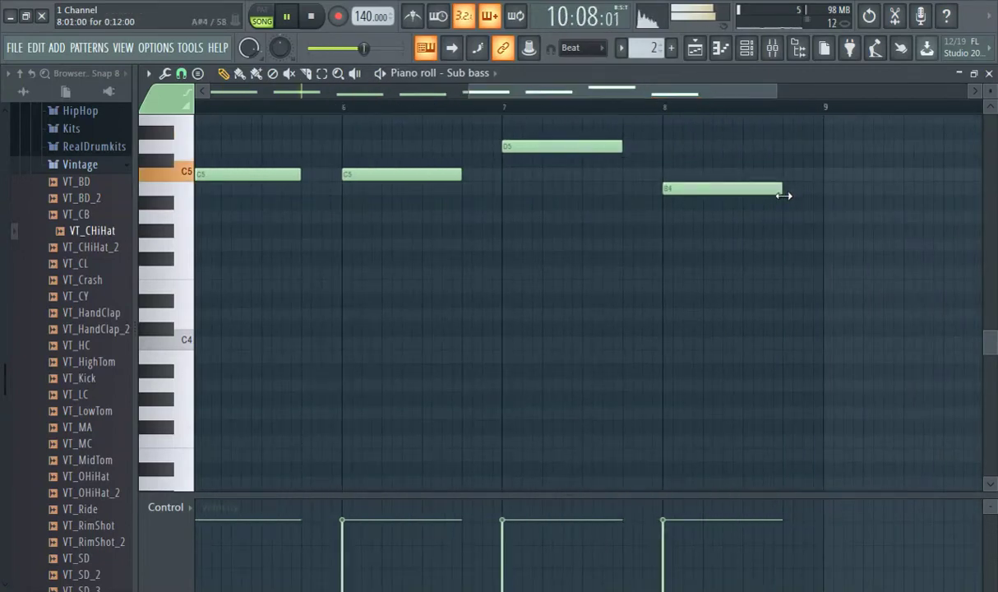
# - Return to the playlist, create Pattern 3 and place its clip at bar 1 of Track 3
pyautogui.click(696, 54)
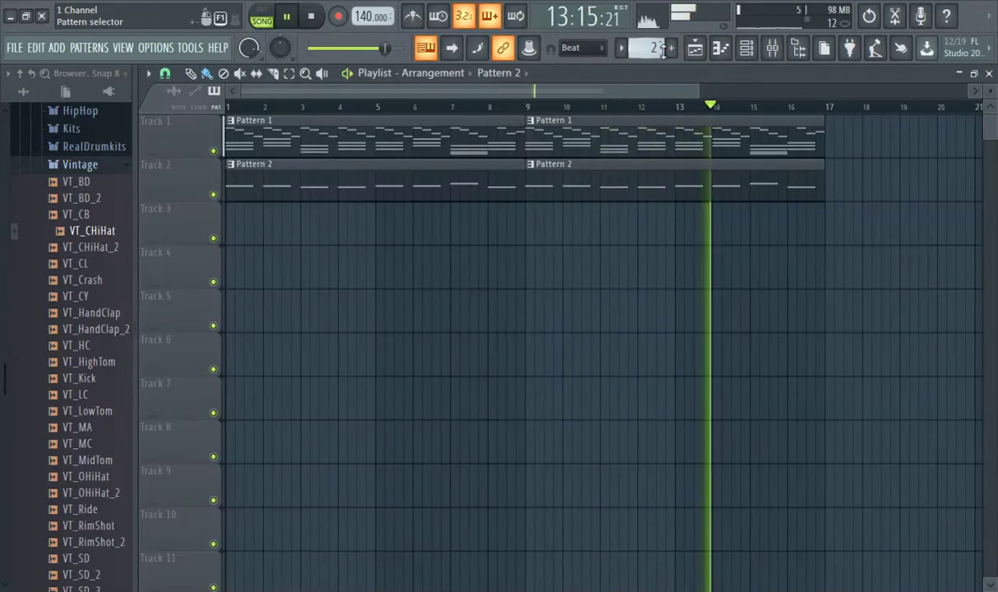
pyautogui.click(671, 47)
pyautogui.click(689, 68)
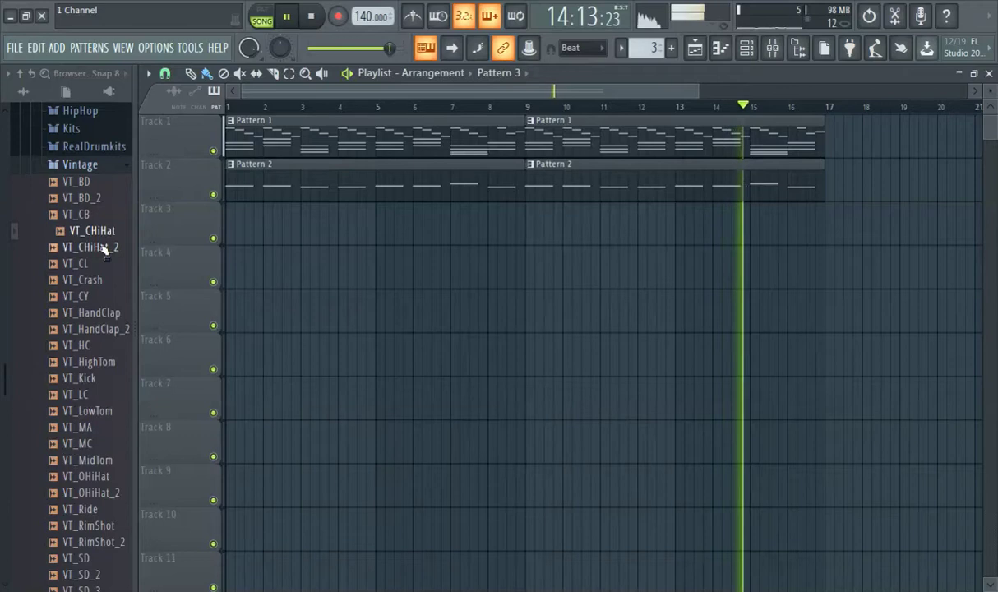
pyautogui.click(237, 231)
pyautogui.moveTo(251, 228); pyautogui.dragTo(232, 231)
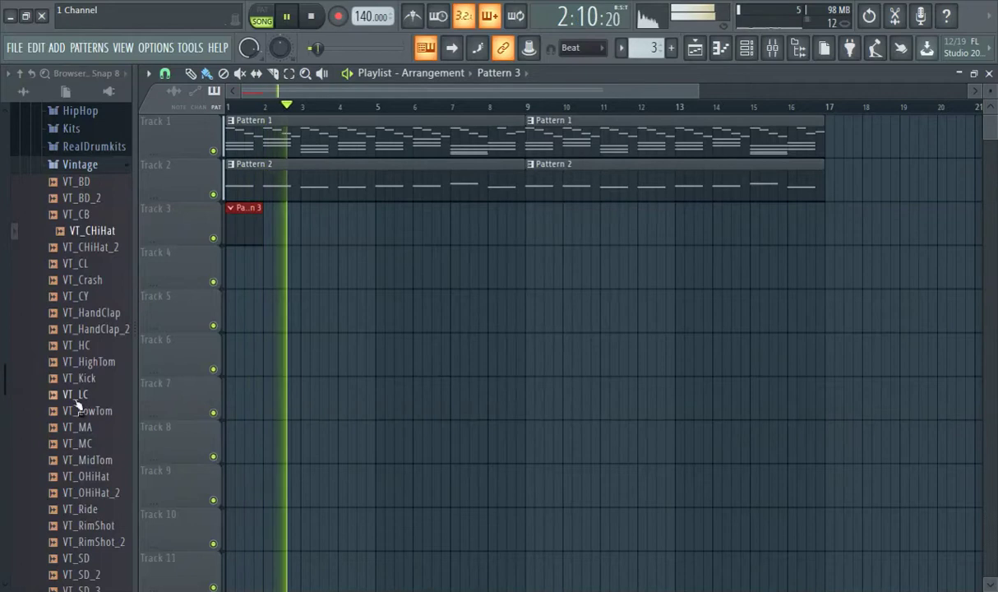
# - Locate the VT_CHiHat sample in the browser by going through Packs, Legacy, Drums and Vintage
pyautogui.click(77, 233)
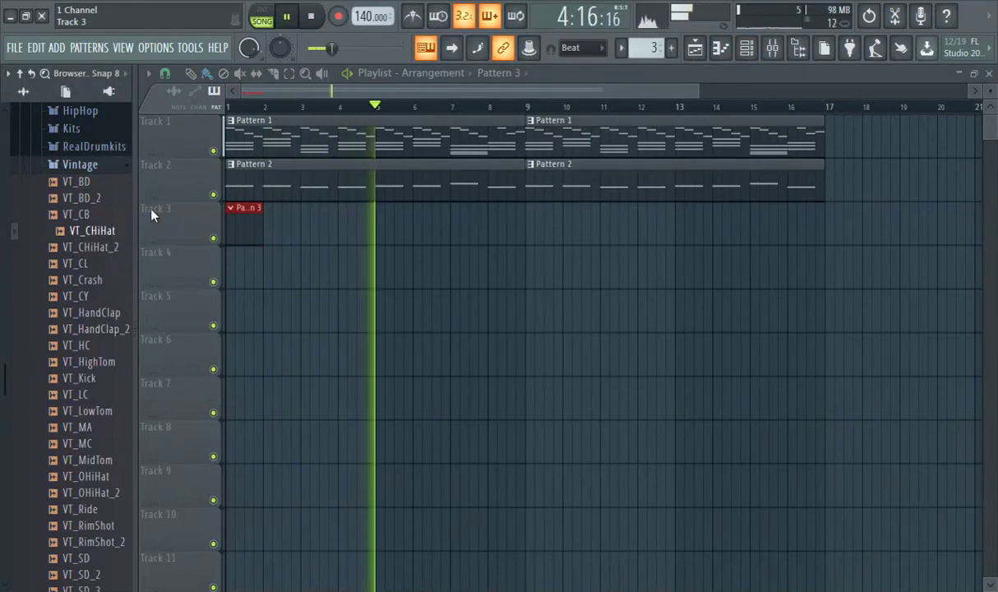
pyautogui.scroll(5, 91, 246)
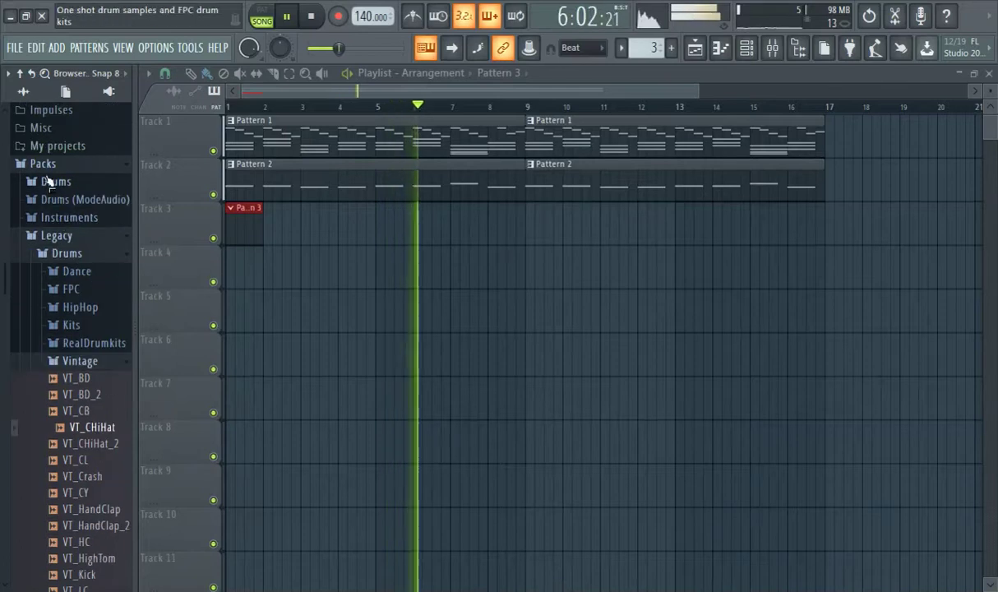
pyautogui.click(41, 148)
pyautogui.click(19, 73)
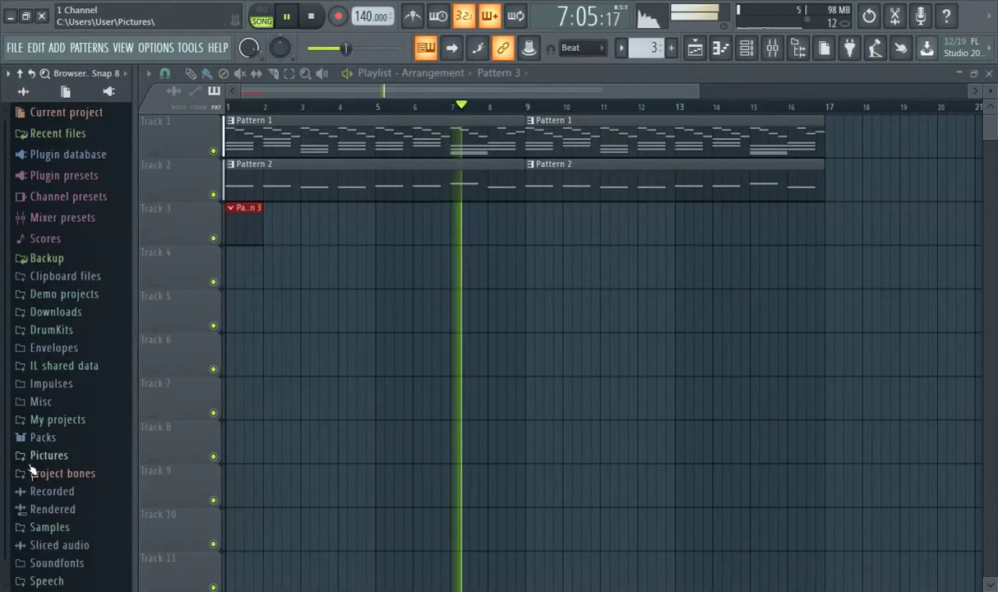
pyautogui.click(45, 439)
pyautogui.click(58, 403)
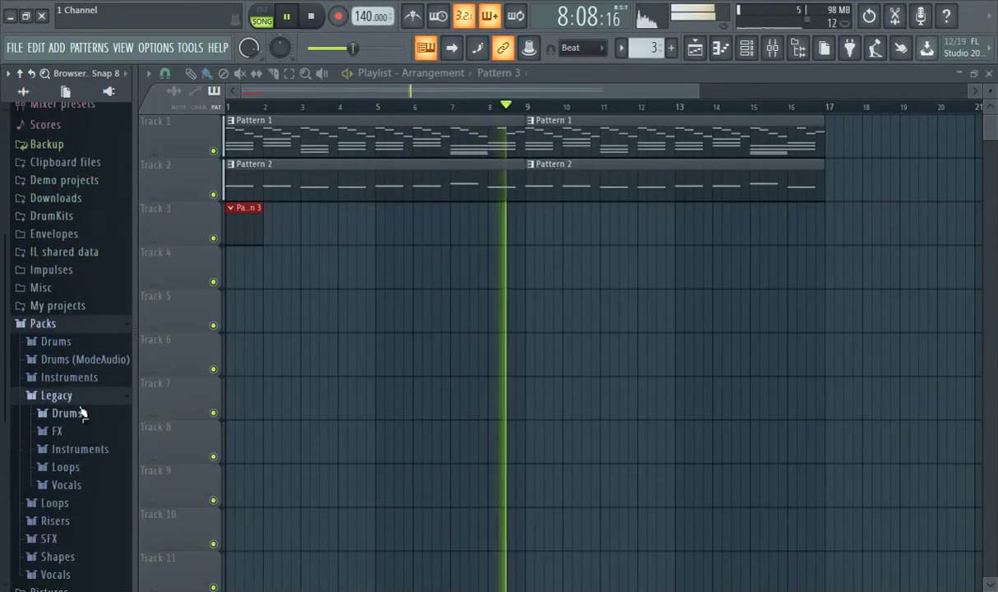
pyautogui.click(70, 317)
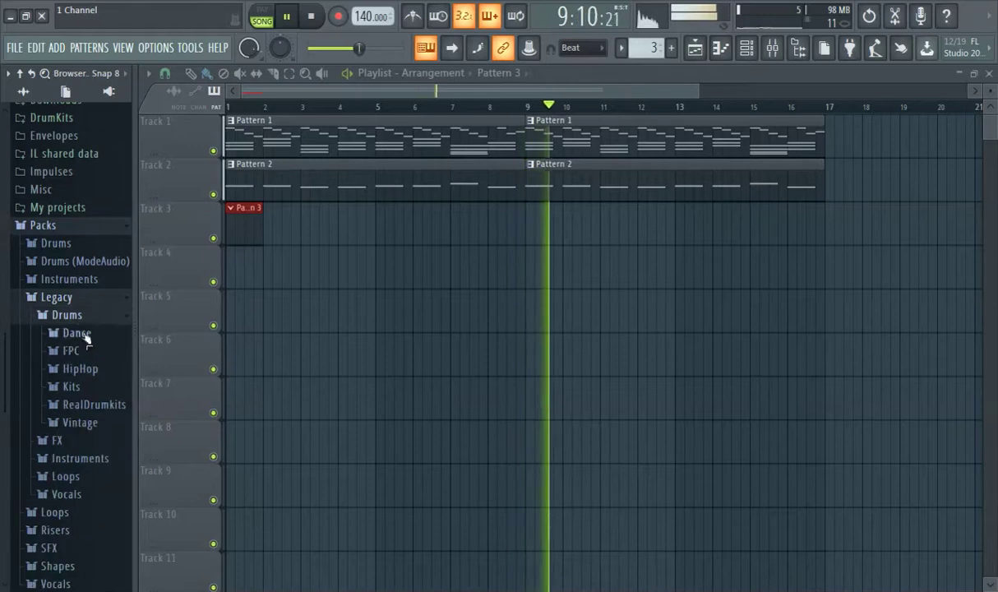
pyautogui.click(86, 408)
pyautogui.click(94, 247)
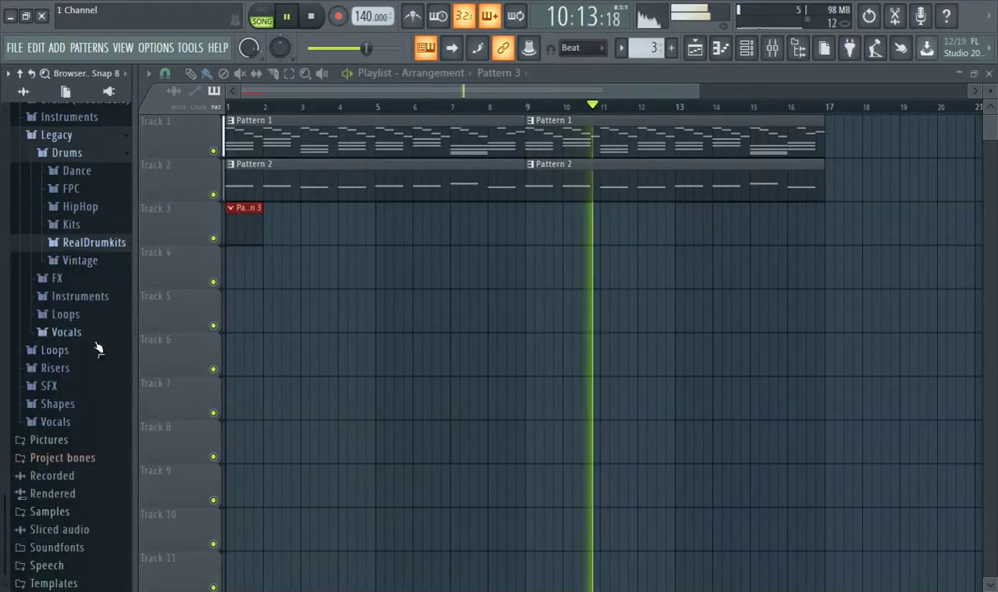
pyautogui.click(67, 261)
pyautogui.click(92, 327)
# - Show the channel rack and replace the Hat channel's sample with VT_CHiHat
pyautogui.click(746, 48)
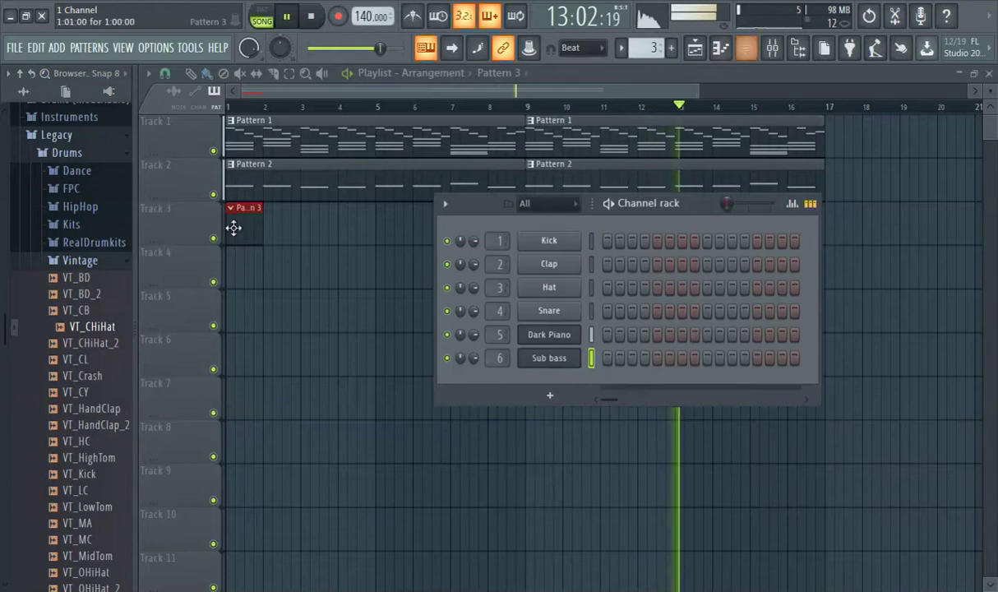
pyautogui.moveTo(110, 327); pyautogui.dragTo(568, 286)
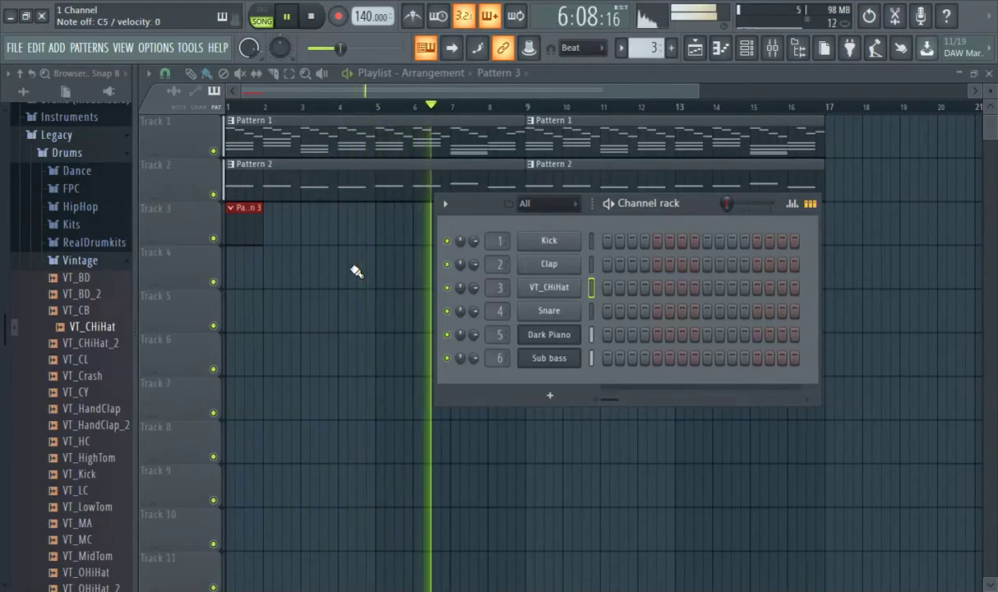
pyautogui.click(74, 332)
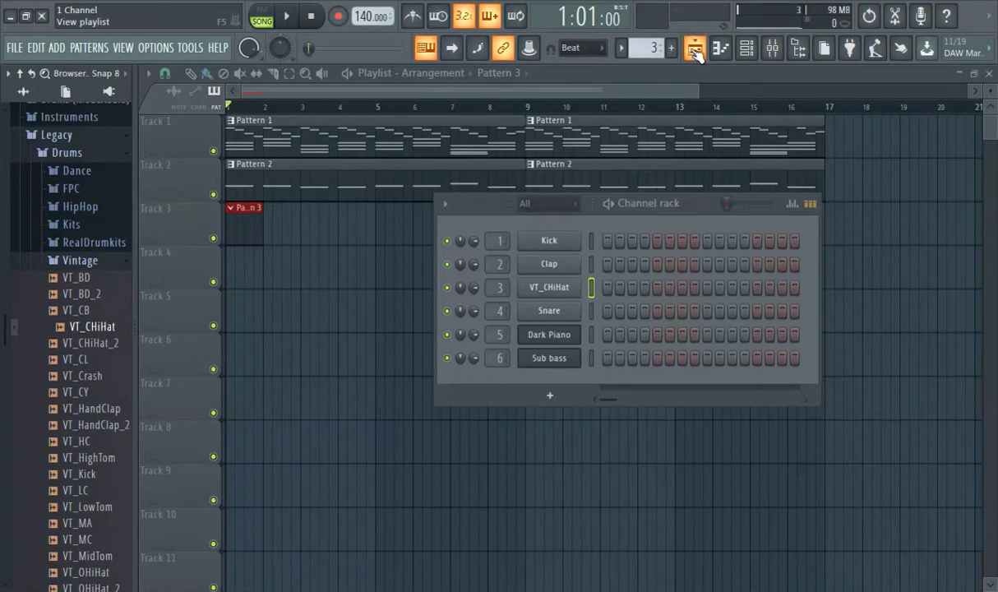
# - Record the VT_CHiHat rhythm into Pattern 3 with the global snap set to 1/4 beat
pyautogui.click(580, 50)
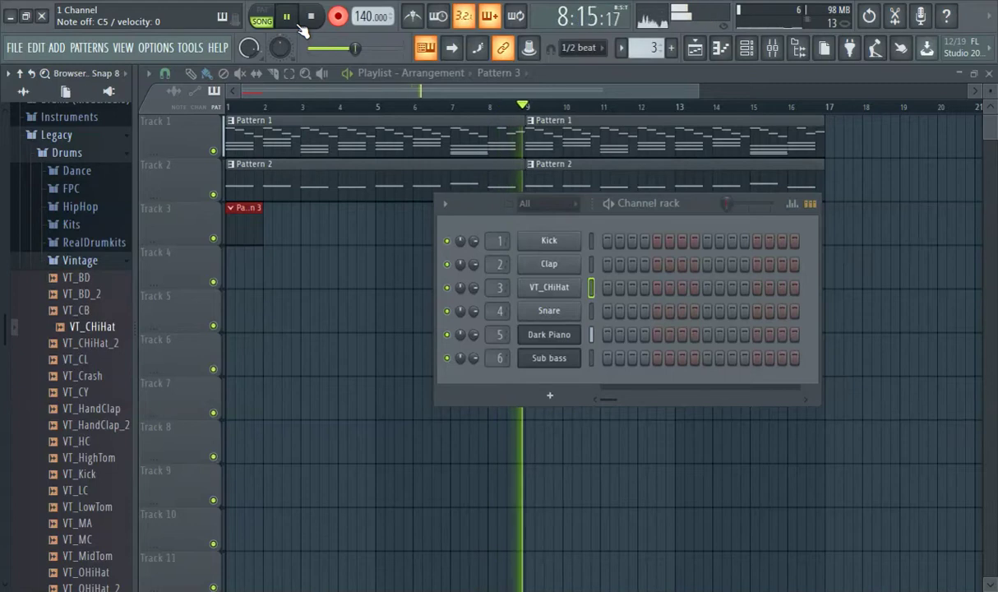
pyautogui.click(597, 51)
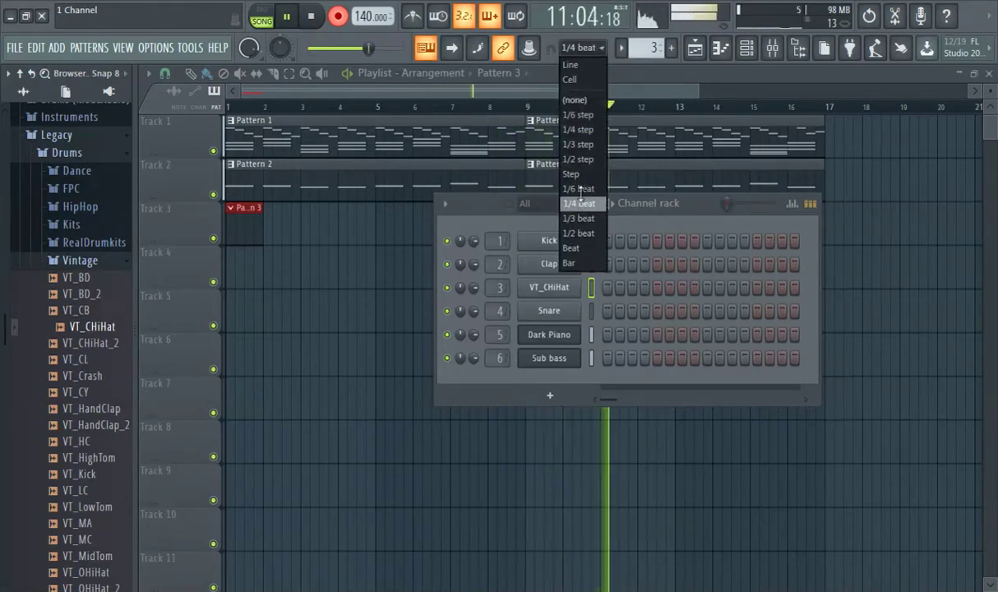
pyautogui.click(581, 203)
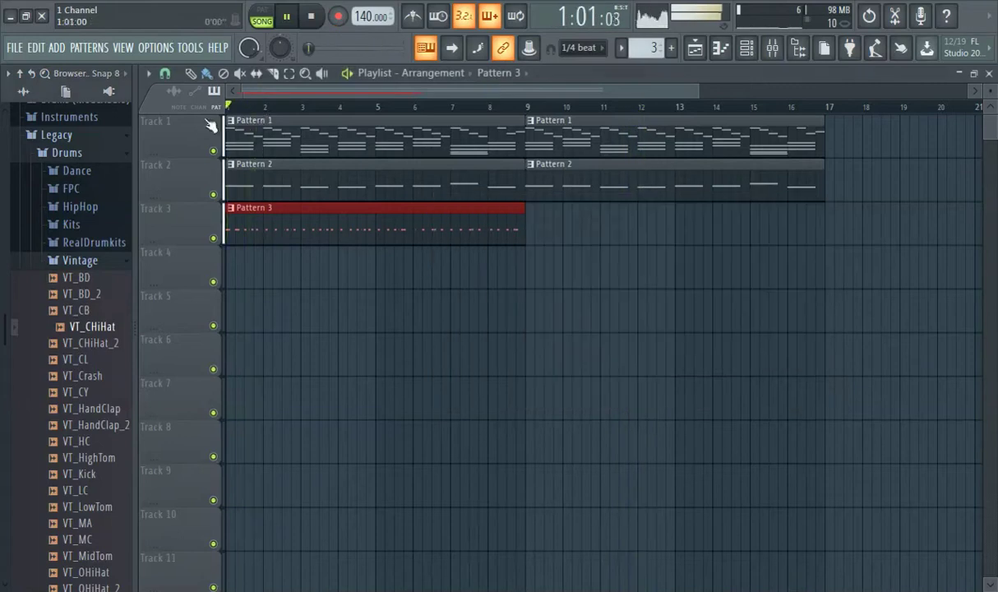
# - Review the recorded VT_CHiHat notes in the piano roll, and delete the Pattern 3 clip from Track 3 of the playlist
pyautogui.doubleClick(271, 205)
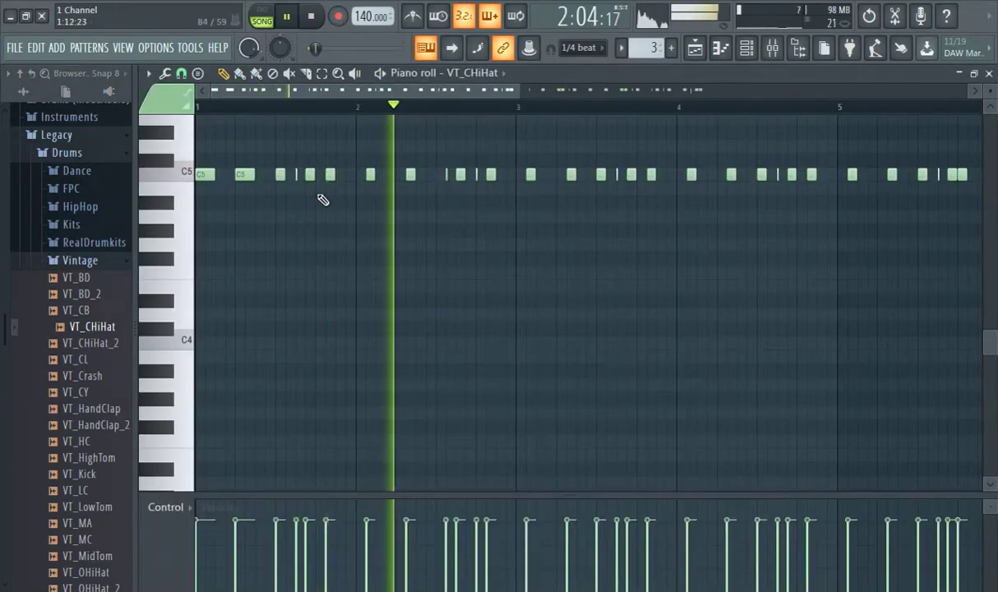
pyautogui.scroll(2, 315, 158)
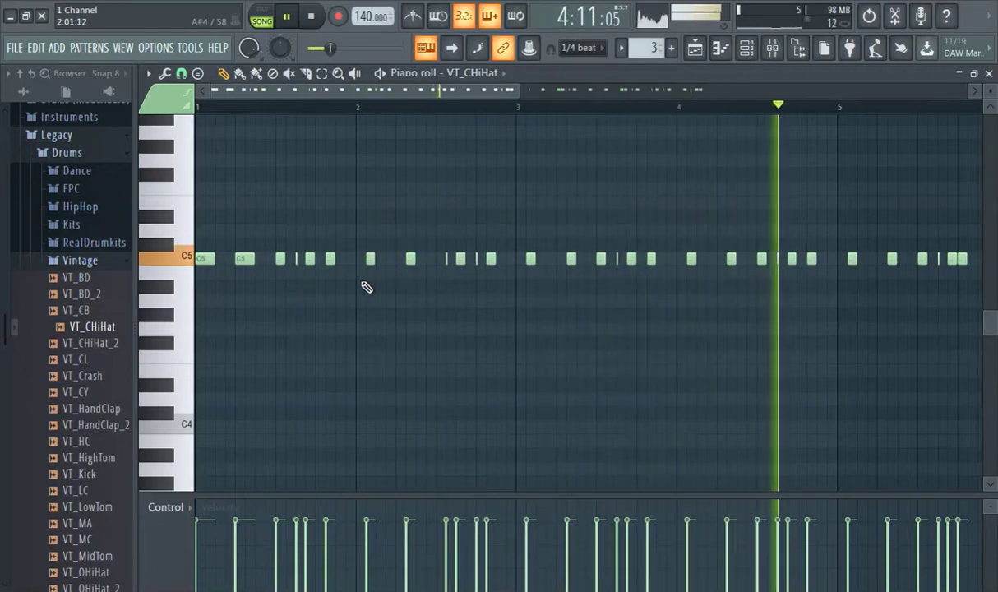
pyautogui.click(695, 47)
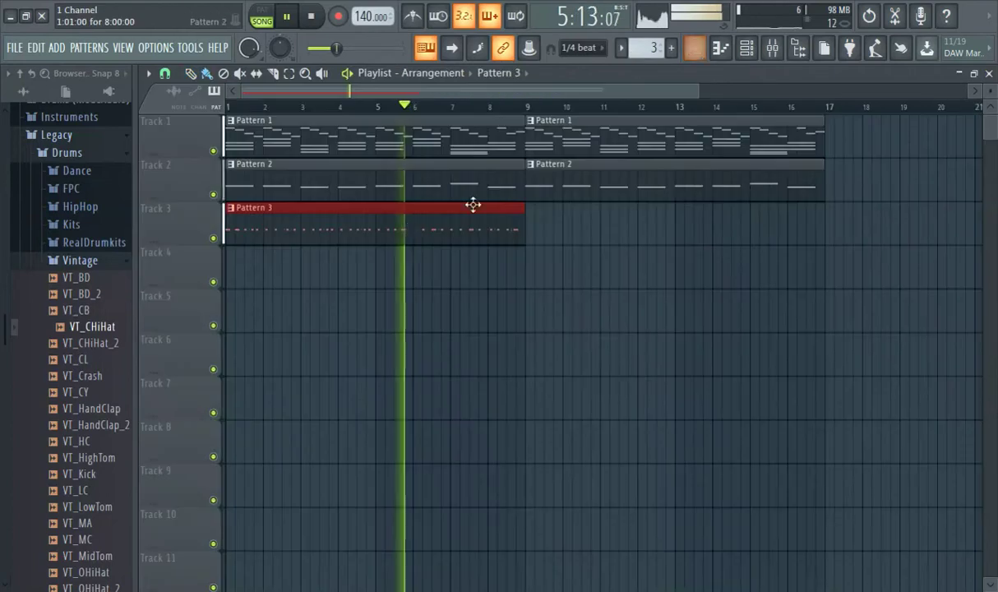
pyautogui.rightClick(388, 235)
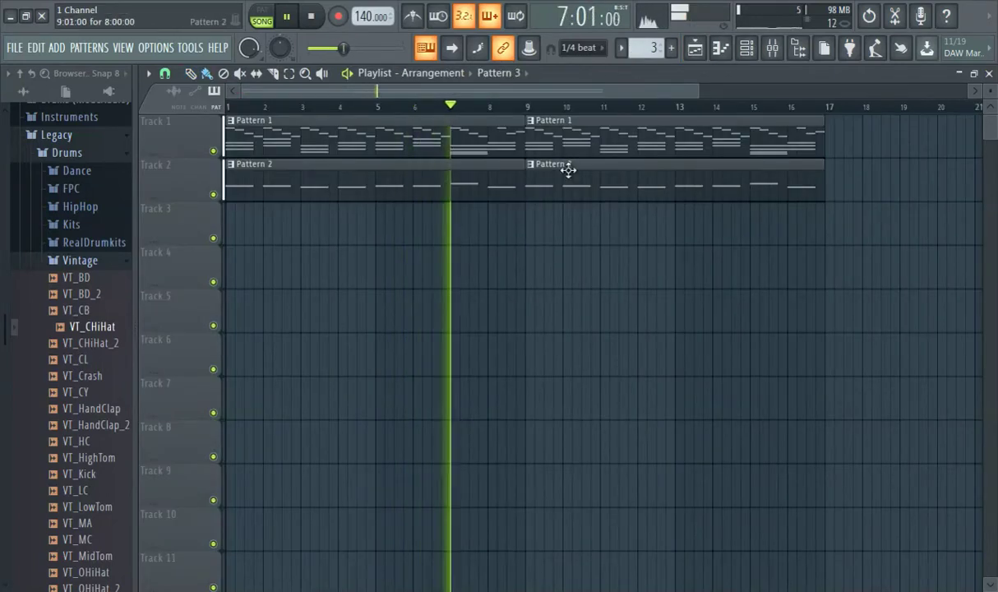
# - Create Pattern 4 and place its clip on Track 3 from bar 9 to the end of bar 16
pyautogui.click(671, 46)
pyautogui.moveTo(535, 212); pyautogui.dragTo(819, 262)
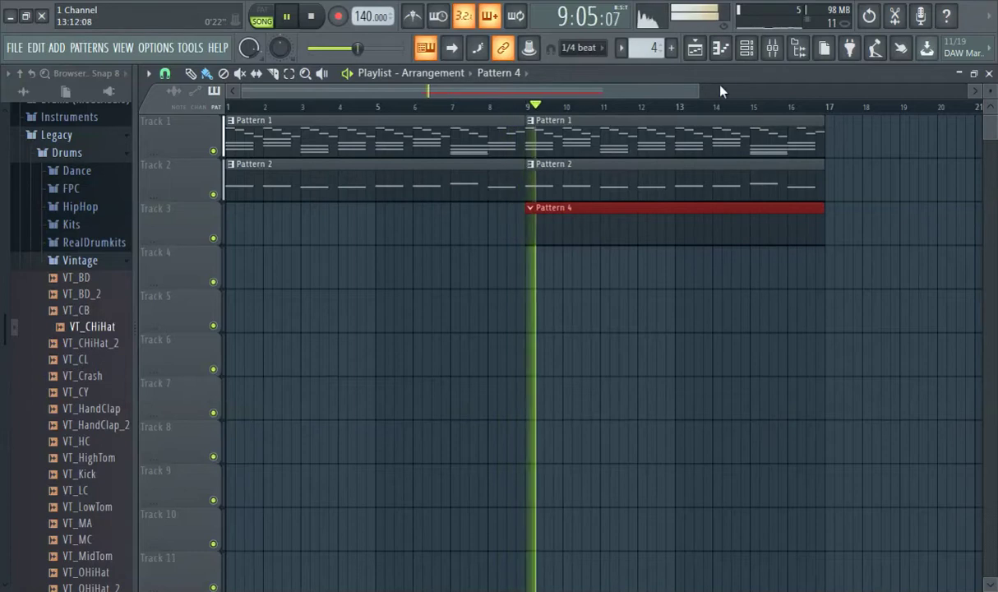
# - Fill every VT_CHiHat step of Pattern 4 across four bars in the channel rack, and hide the rack
pyautogui.click(746, 47)
pyautogui.moveTo(670, 205); pyautogui.dragTo(364, 191)
pyautogui.moveTo(303, 275)
pyautogui.mouseDown()
pyautogui.moveTo(491, 275)
pyautogui.moveTo(992, 363)
pyautogui.mouseUp()
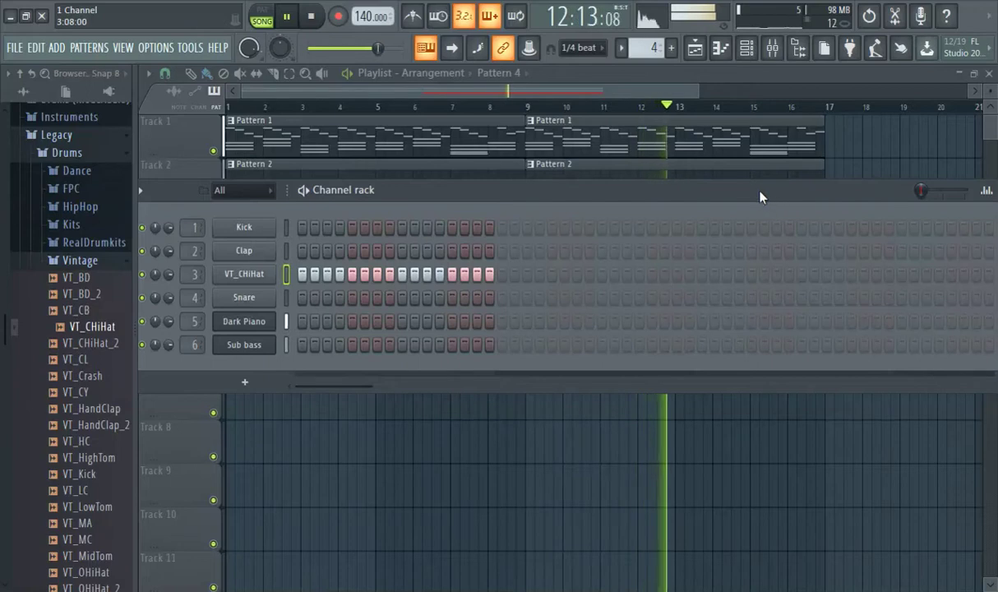
pyautogui.moveTo(761, 197); pyautogui.dragTo(549, 214)
pyautogui.moveTo(797, 293); pyautogui.dragTo(993, 341)
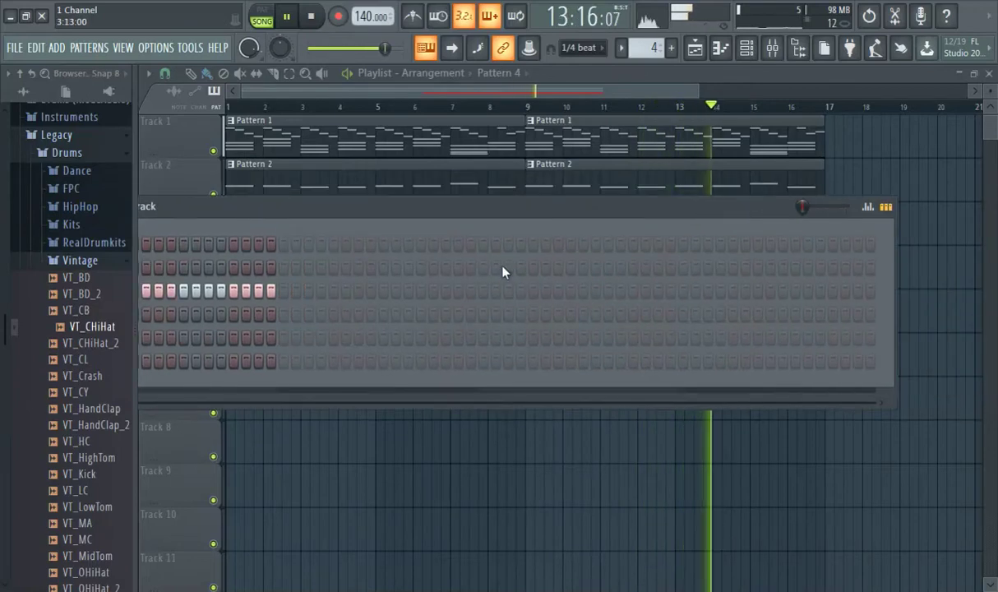
pyautogui.moveTo(282, 295)
pyautogui.mouseDown()
pyautogui.moveTo(588, 338)
pyautogui.moveTo(873, 318)
pyautogui.mouseUp()
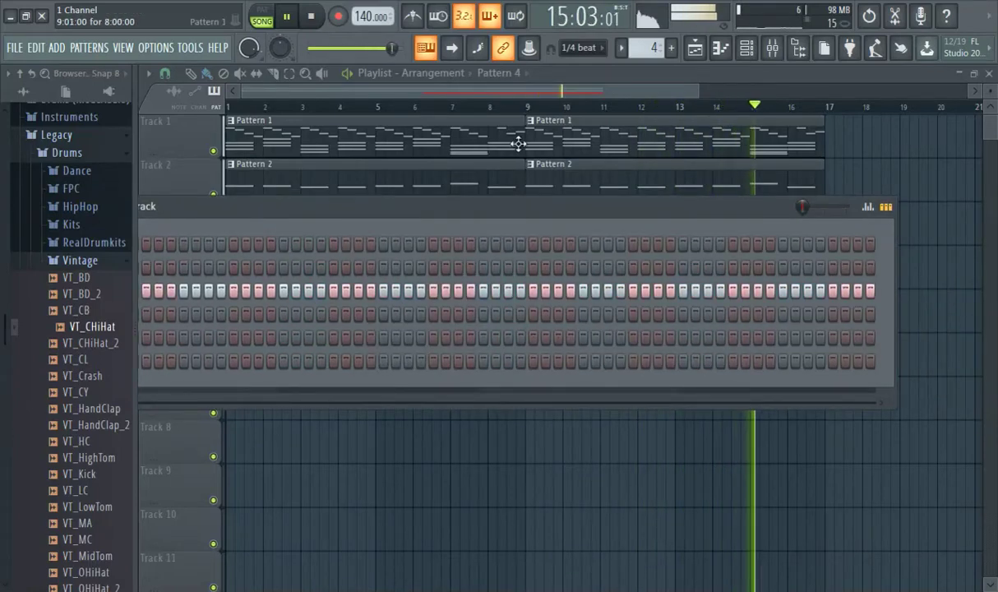
pyautogui.press('F6')
# - Shorten the Pattern 4 clip on Track 3 to four bars and place a second copy at bar 13
pyautogui.click(506, 105)
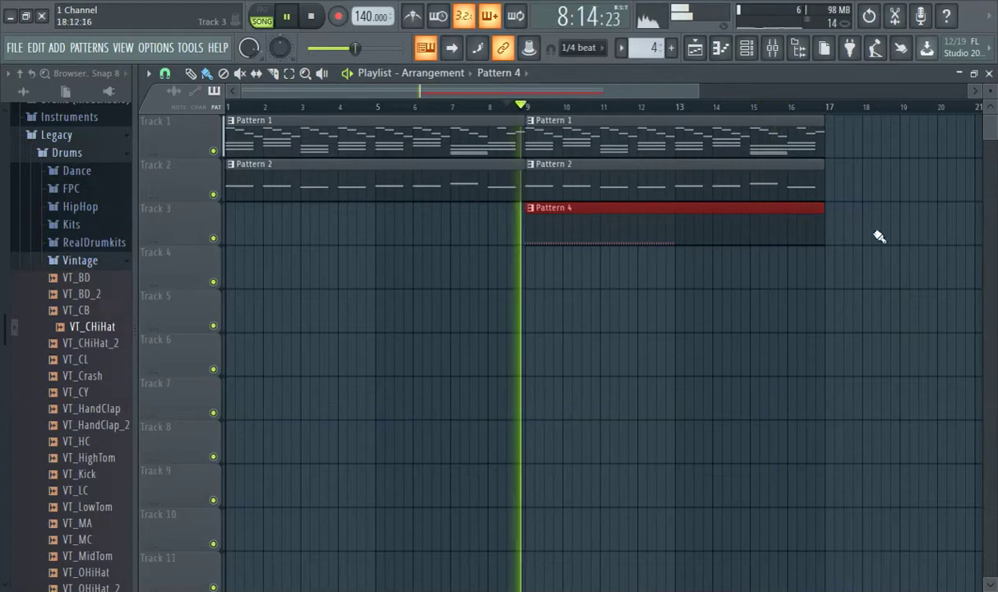
pyautogui.moveTo(825, 233); pyautogui.dragTo(675, 239)
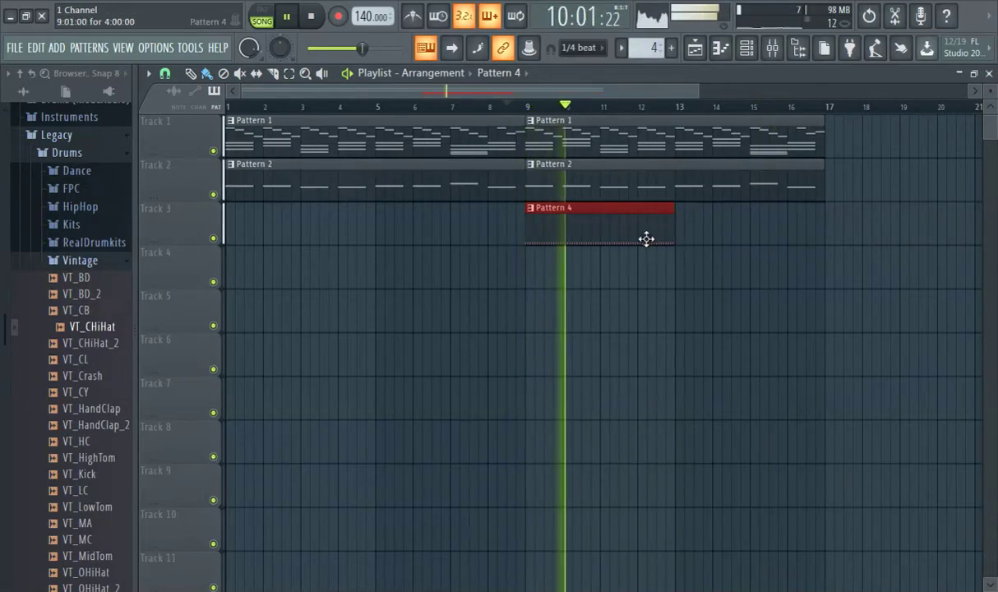
pyautogui.click(703, 215)
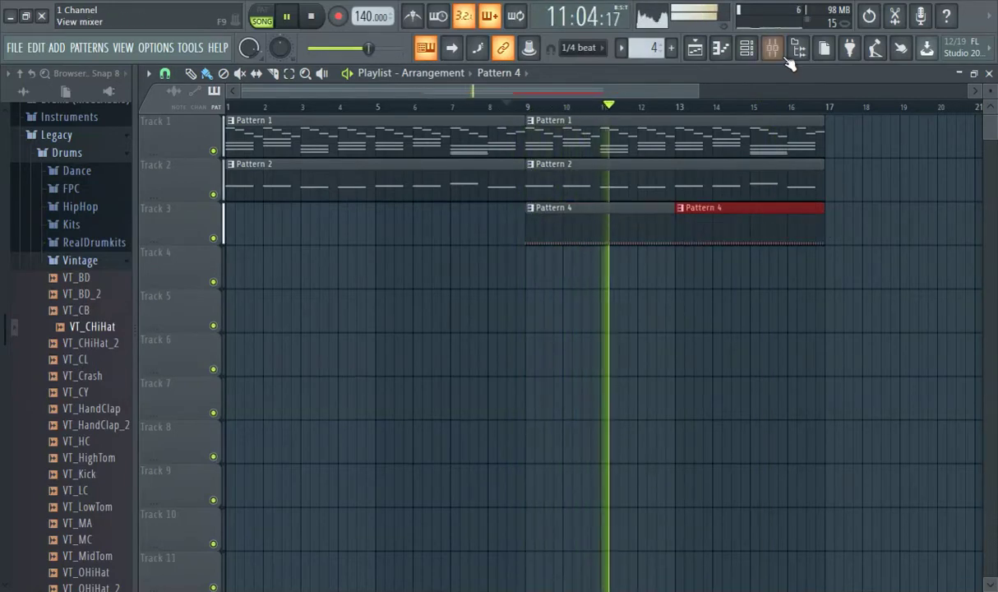
# - Lower the mixer's Insert 3 fader and load Gross Beat into its Slot 1 with the Complex 2 time preset
pyautogui.press('F9')
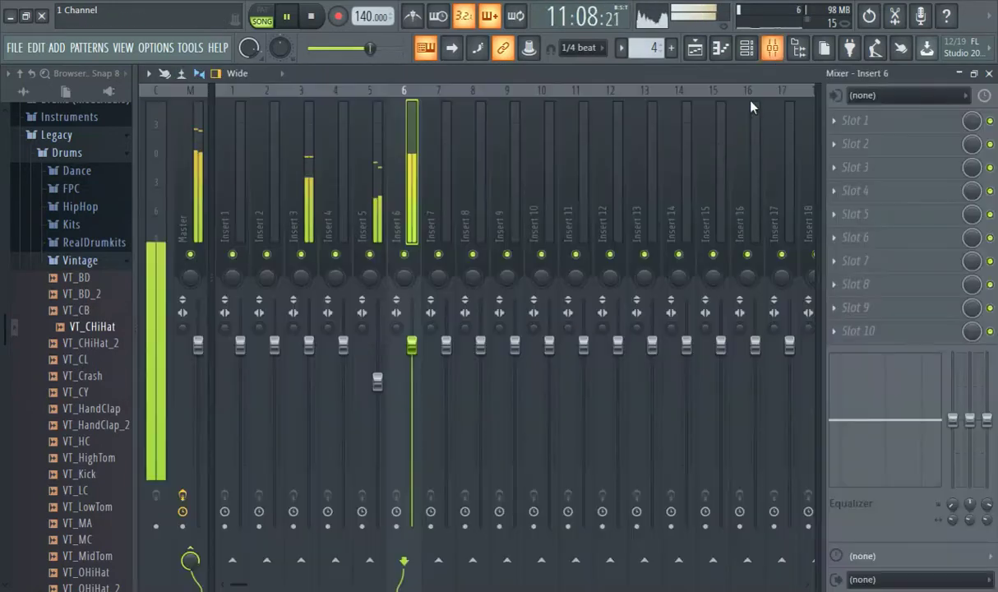
pyautogui.click(307, 198)
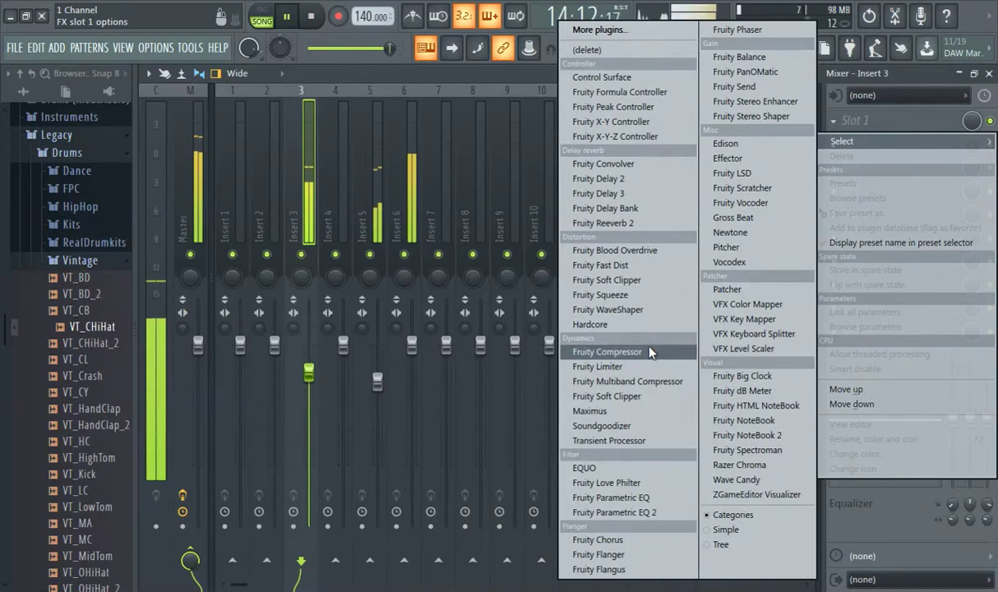
pyautogui.click(734, 217)
pyautogui.click(229, 284)
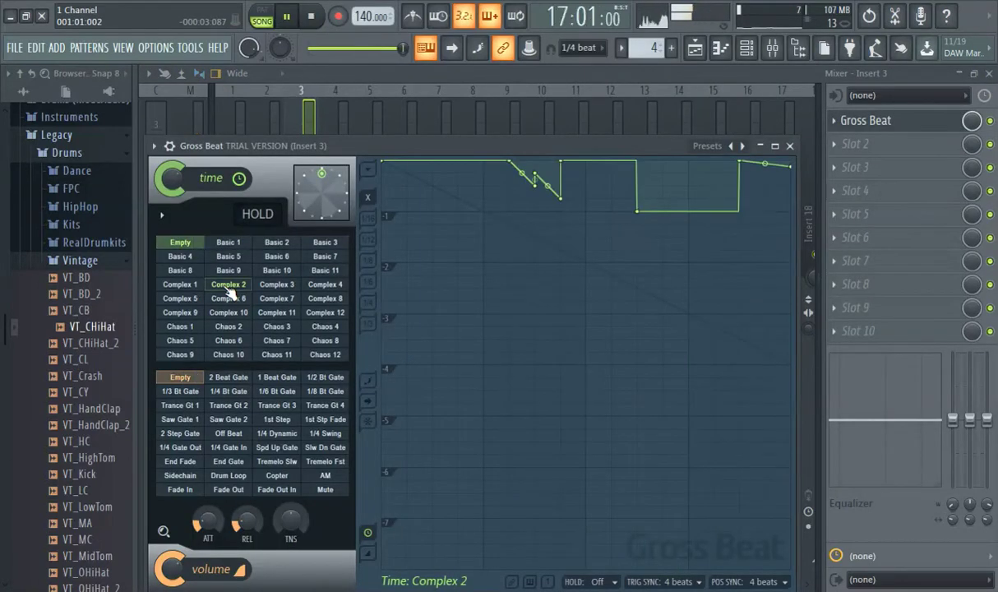
# - Play the arrangement from about bar 7 in the playlist to hear the hi-hat effect, and return to the mixer
pyautogui.click(693, 57)
pyautogui.click(466, 102)
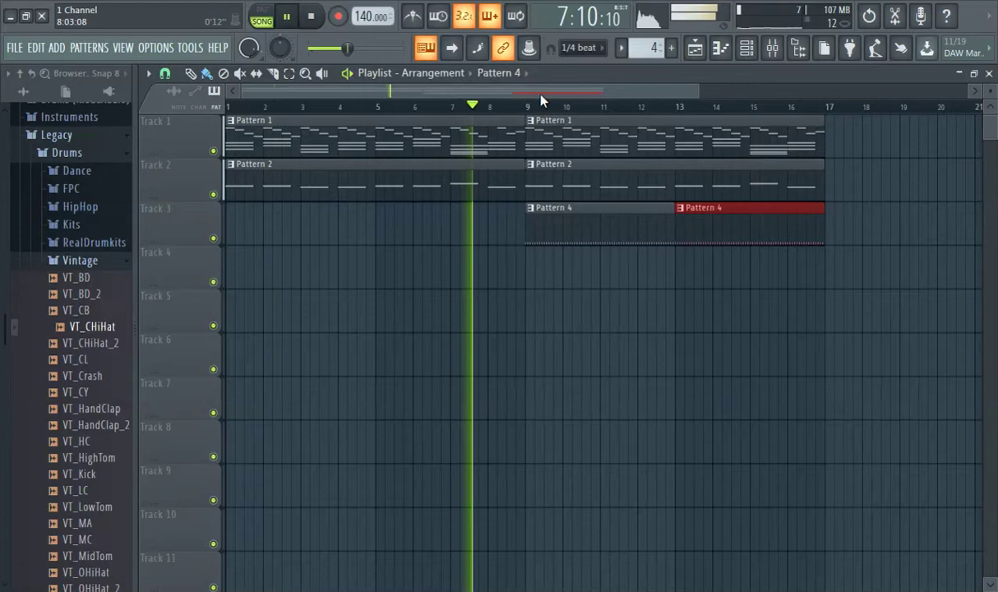
pyautogui.click(749, 49)
pyautogui.click(749, 50)
pyautogui.click(772, 51)
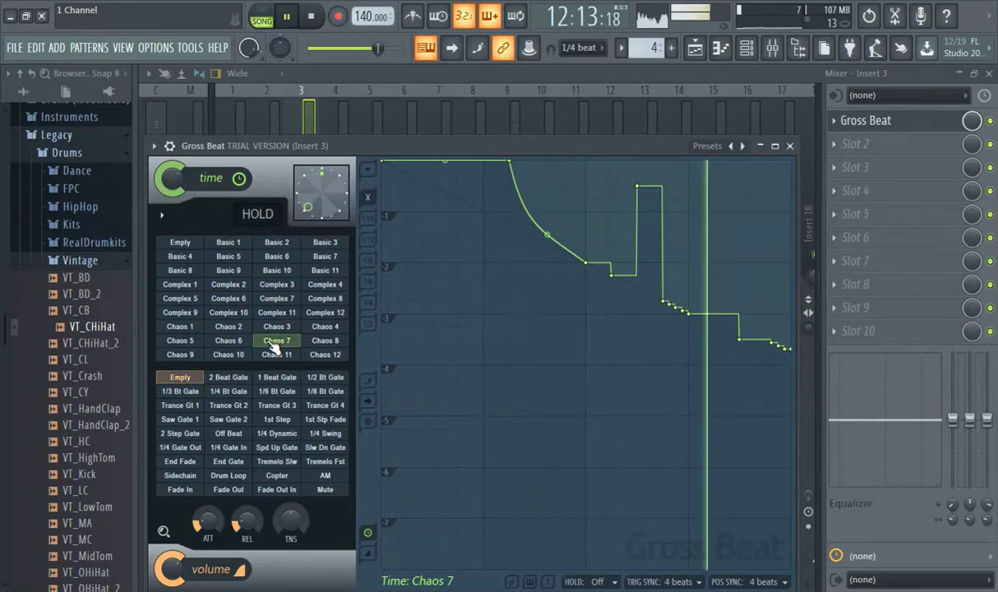
# - Try the Gross Beat time presets Chaos 6, Chaos 5, Chaos 4, Chaos 8 and Chaos 11 on Insert 3
pyautogui.click(229, 345)
pyautogui.click(203, 344)
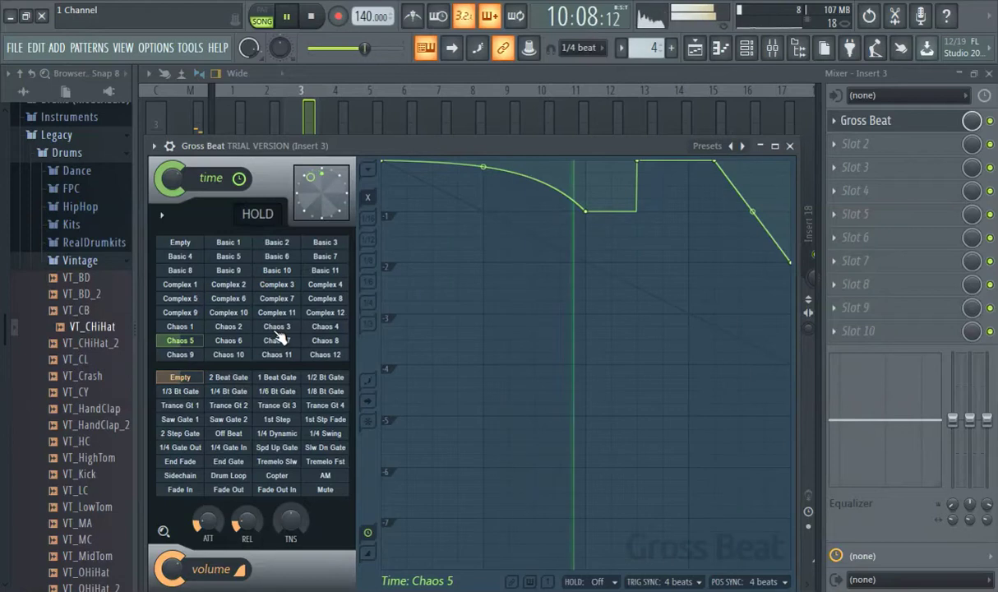
pyautogui.click(332, 328)
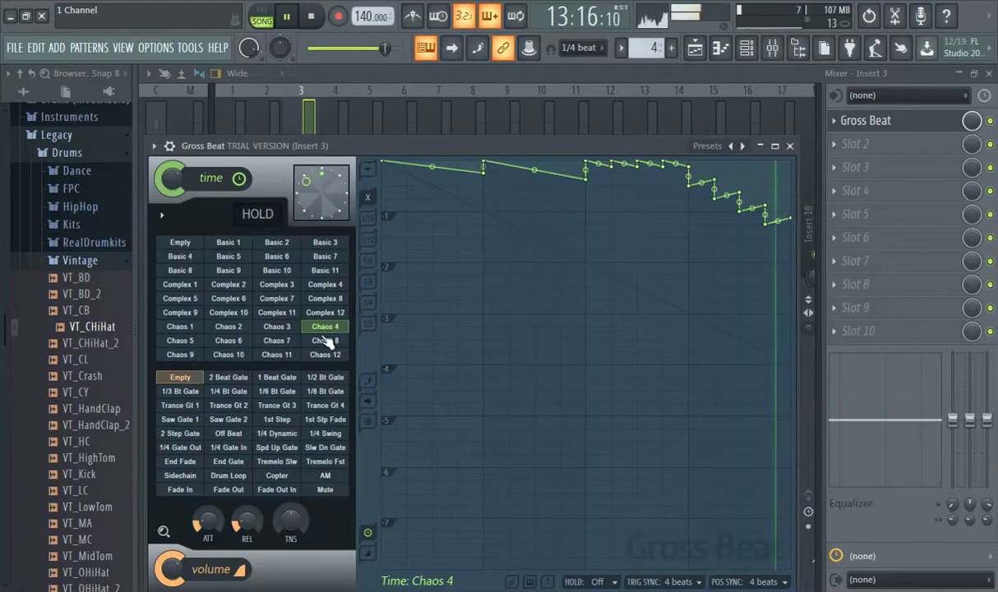
pyautogui.click(327, 339)
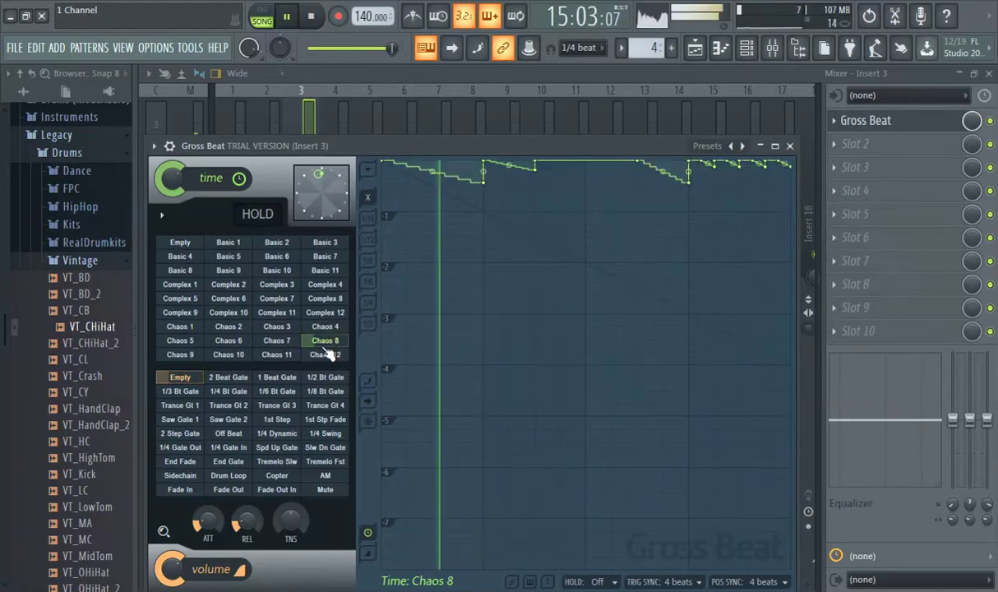
pyautogui.click(277, 356)
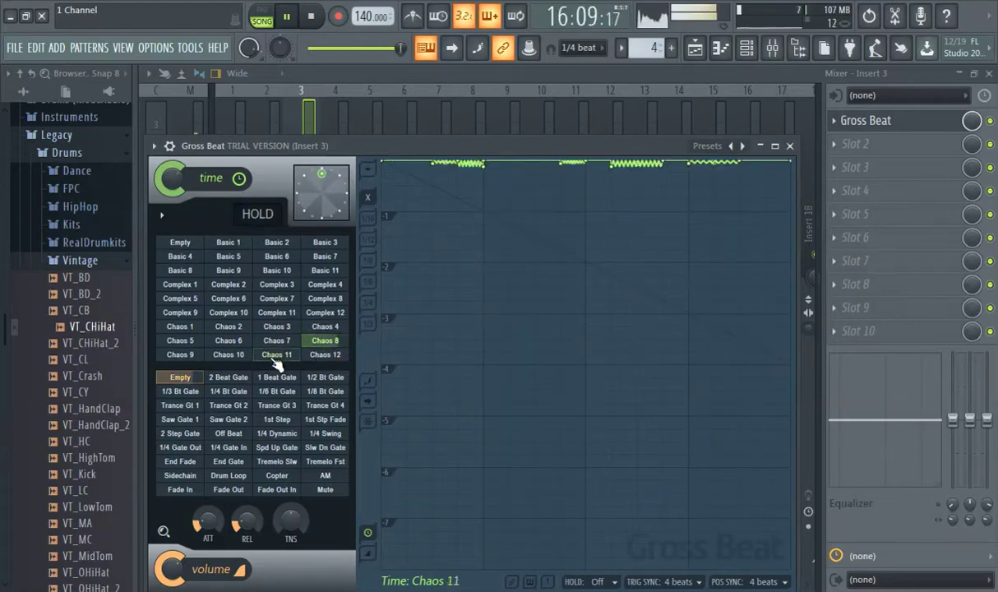
# - Compare Complex 2 during playback and set the Gross Beat time preset on Insert 3 to Complex 5
pyautogui.click(227, 285)
pyautogui.moveTo(358, 49); pyautogui.dragTo(364, 49)
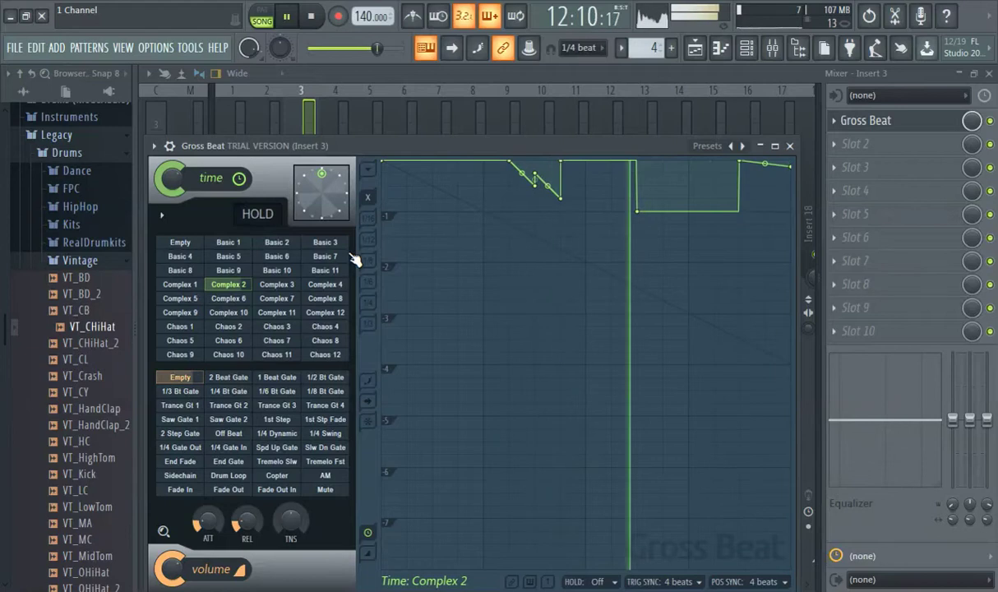
pyautogui.click(188, 300)
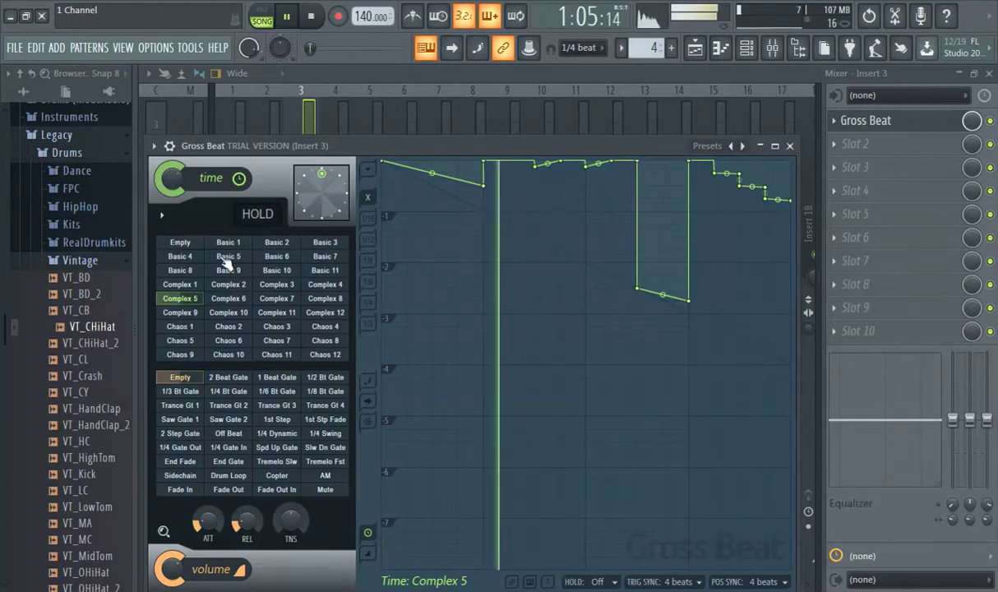
# - Return to the playlist, create Pattern 5 and place its clip at bar 9 of Track 4
pyautogui.click(695, 49)
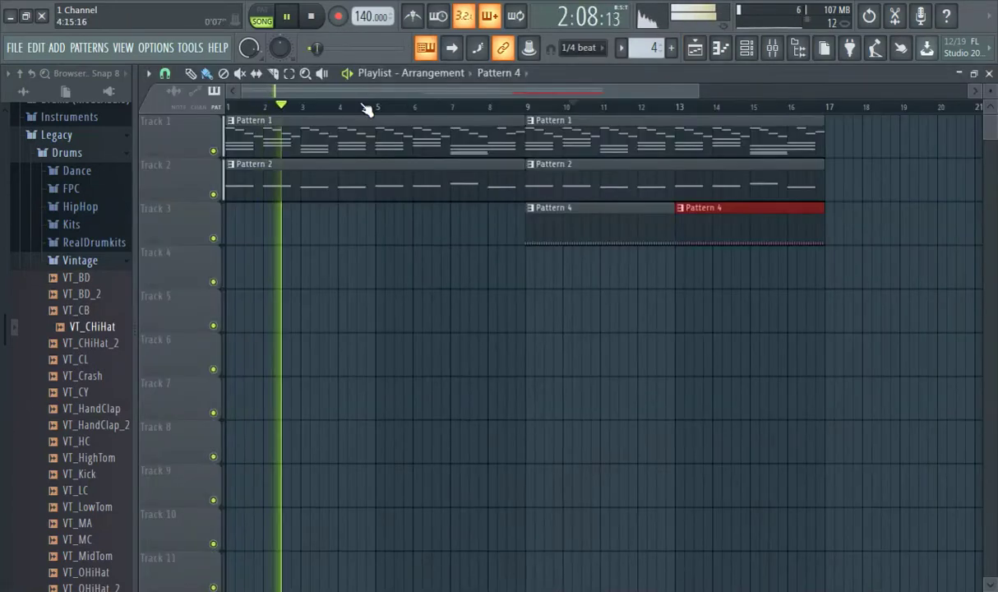
pyautogui.click(671, 47)
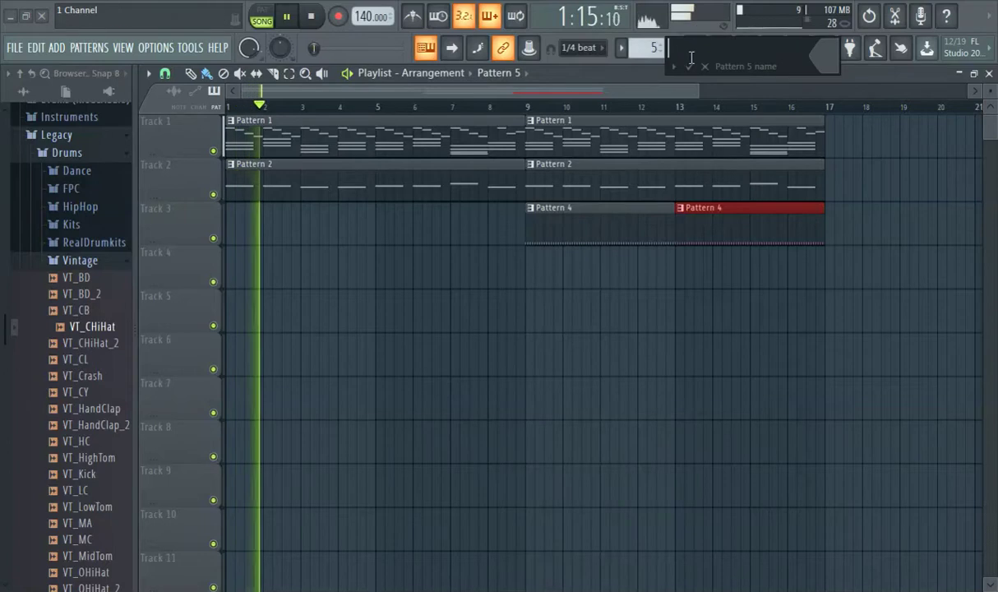
pyautogui.click(533, 262)
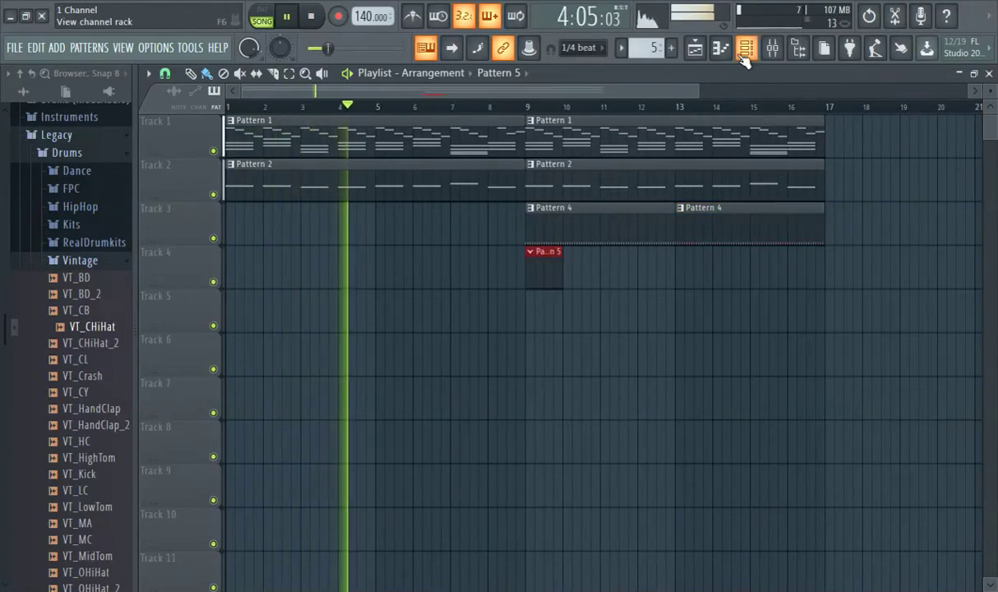
# - Collapse the Vintage, Drums and Packs folders in the browser
pyautogui.click(113, 259)
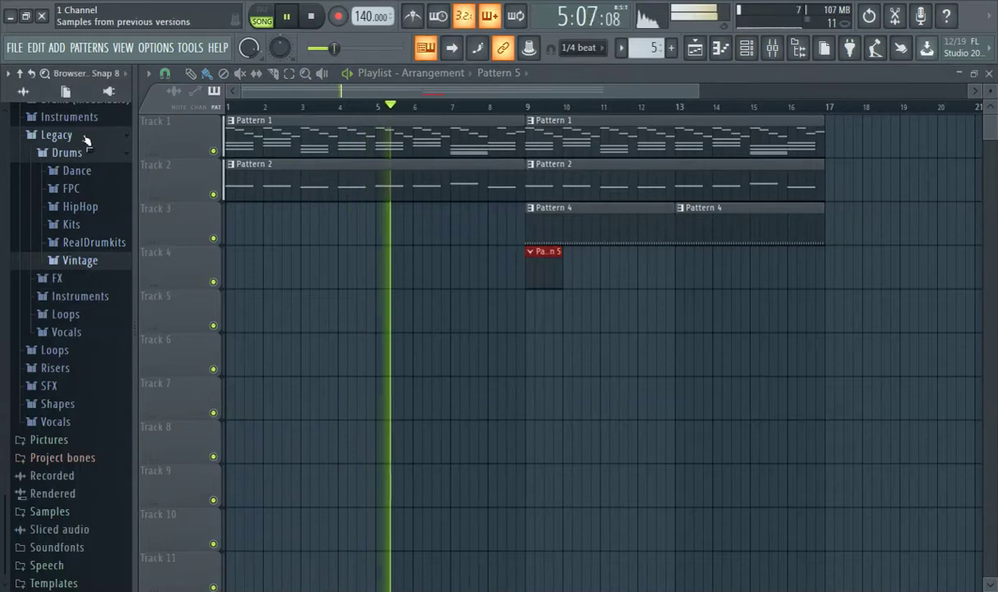
pyautogui.click(117, 153)
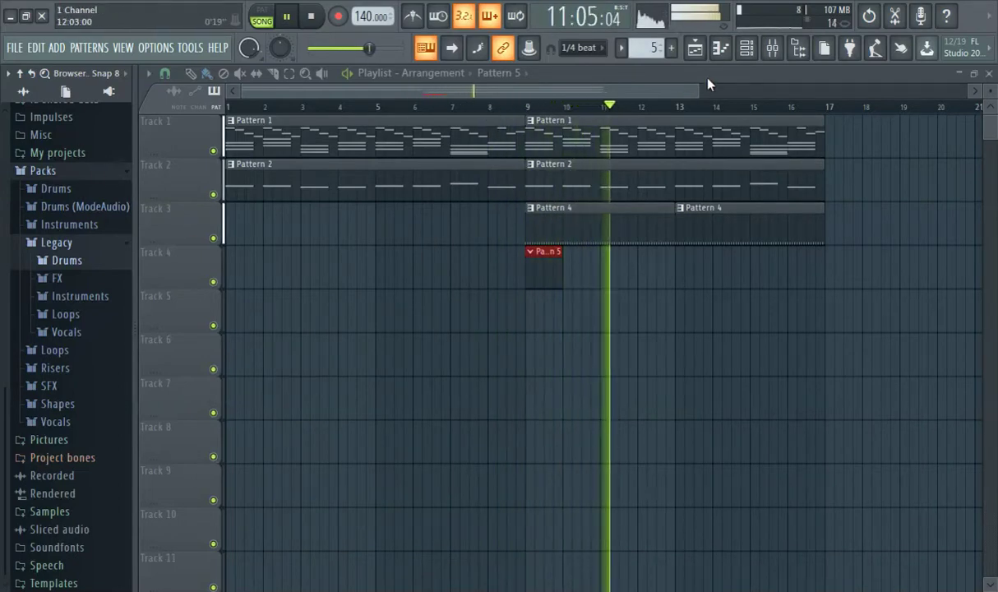
pyautogui.click(70, 173)
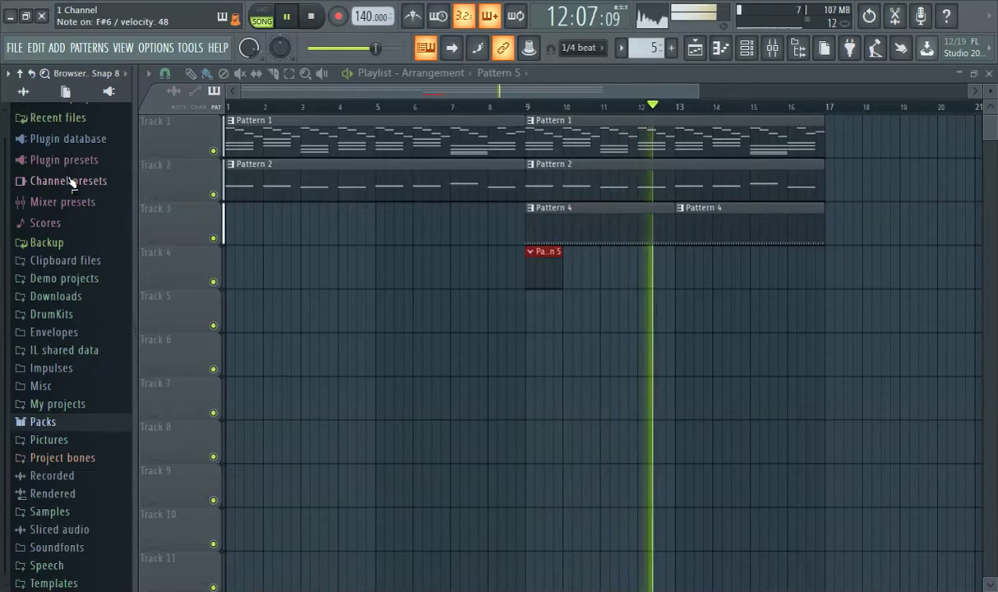
# - Open a kit in the browser's DrumKits folder and locate its kick samples
pyautogui.click(78, 314)
pyautogui.scroll(-3, 93, 325)
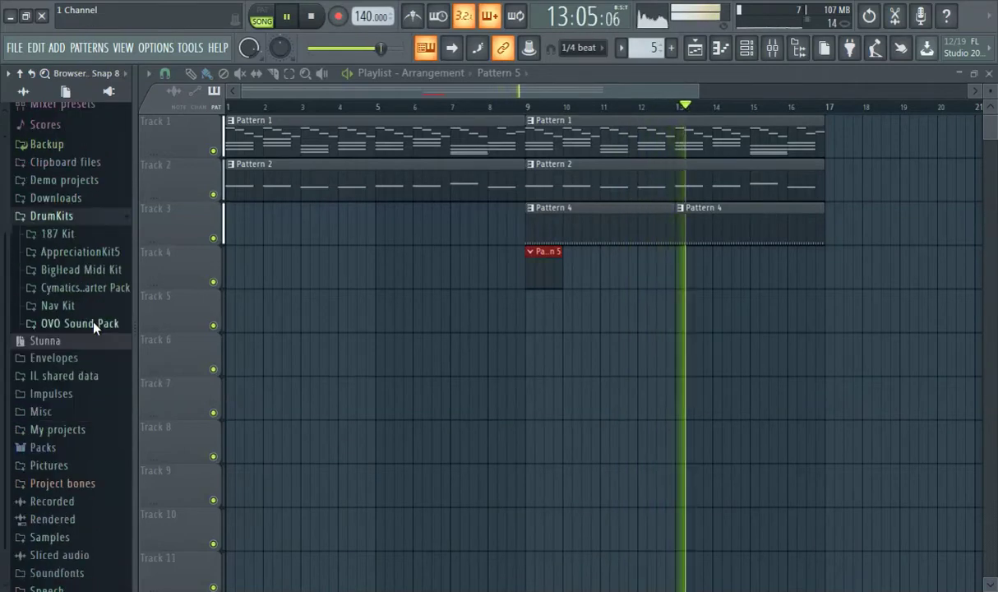
pyautogui.click(88, 274)
pyautogui.scroll(-9, 94, 328)
pyautogui.scroll(-10, 93, 337)
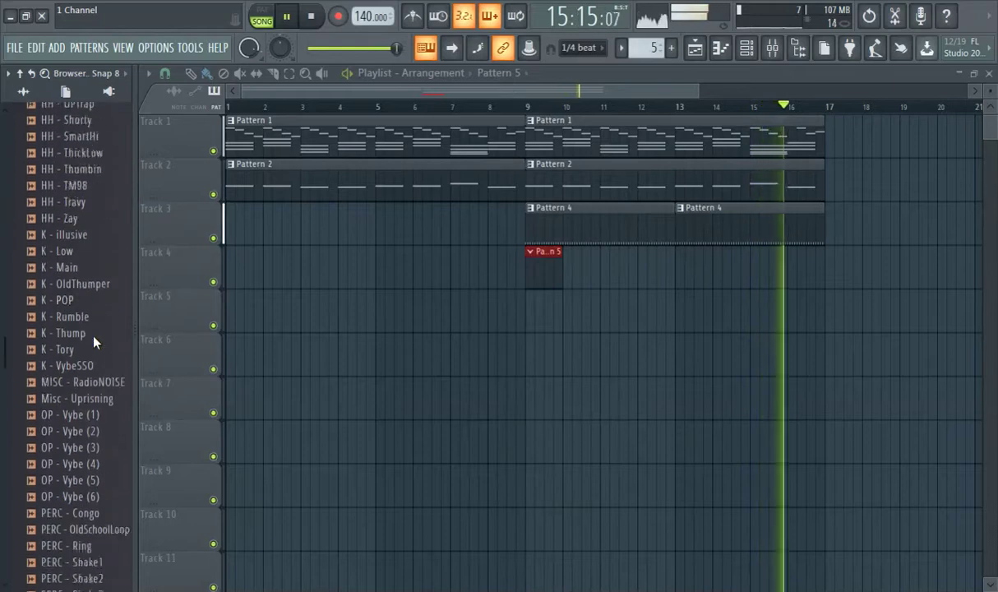
pyautogui.scroll(4, 89, 424)
# - Audition the kit's kick samples and replace the Kick channel's sample with K - Main
pyautogui.click(79, 244)
pyautogui.click(82, 259)
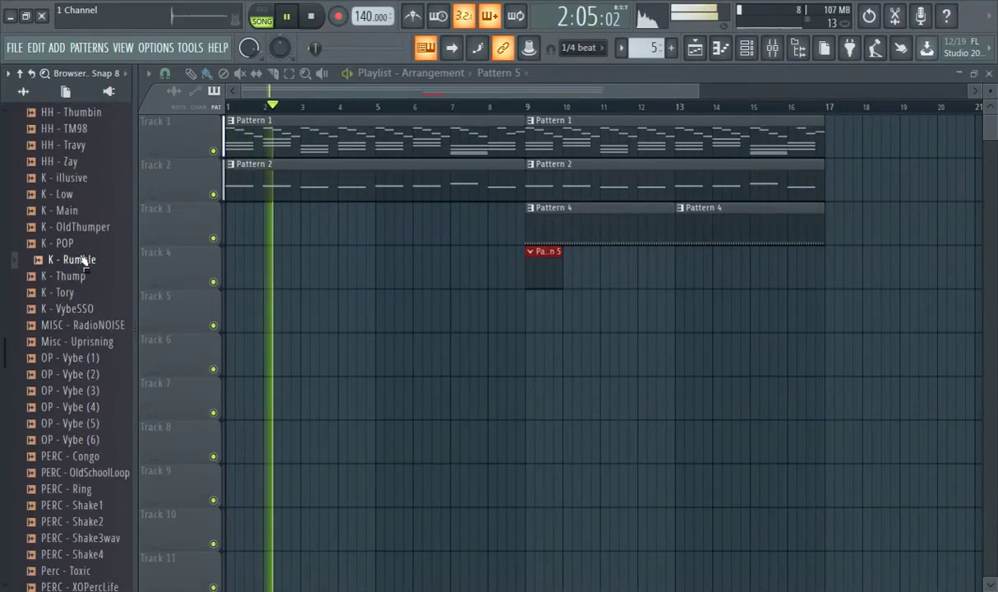
pyautogui.click(81, 227)
pyautogui.click(80, 244)
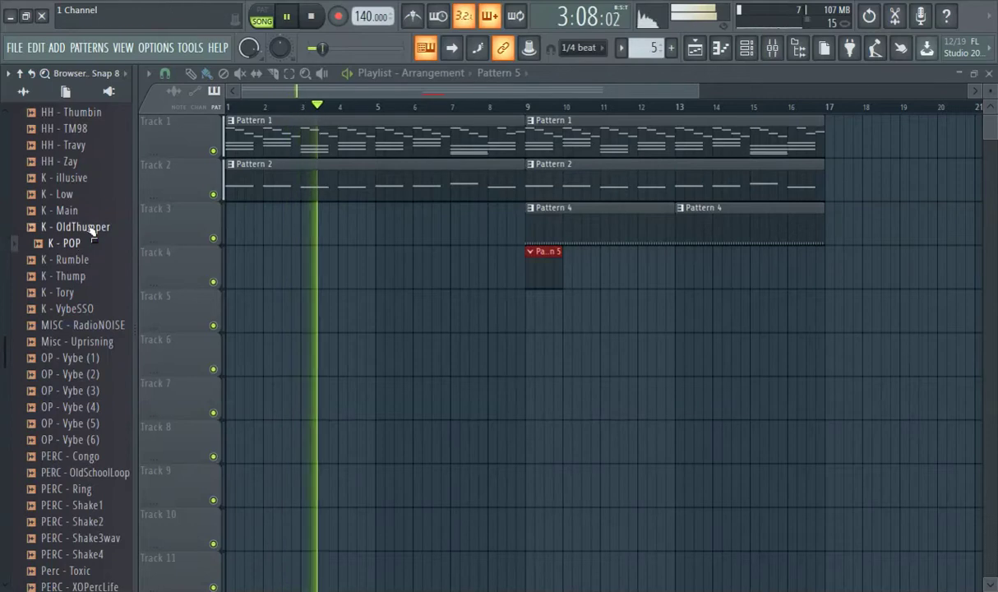
pyautogui.click(81, 227)
pyautogui.click(82, 211)
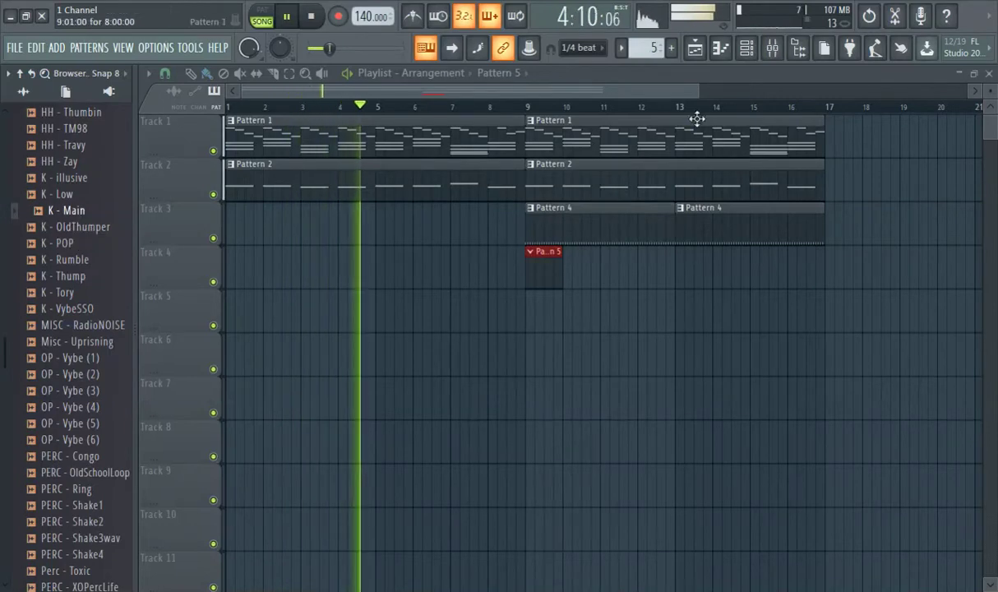
pyautogui.click(747, 48)
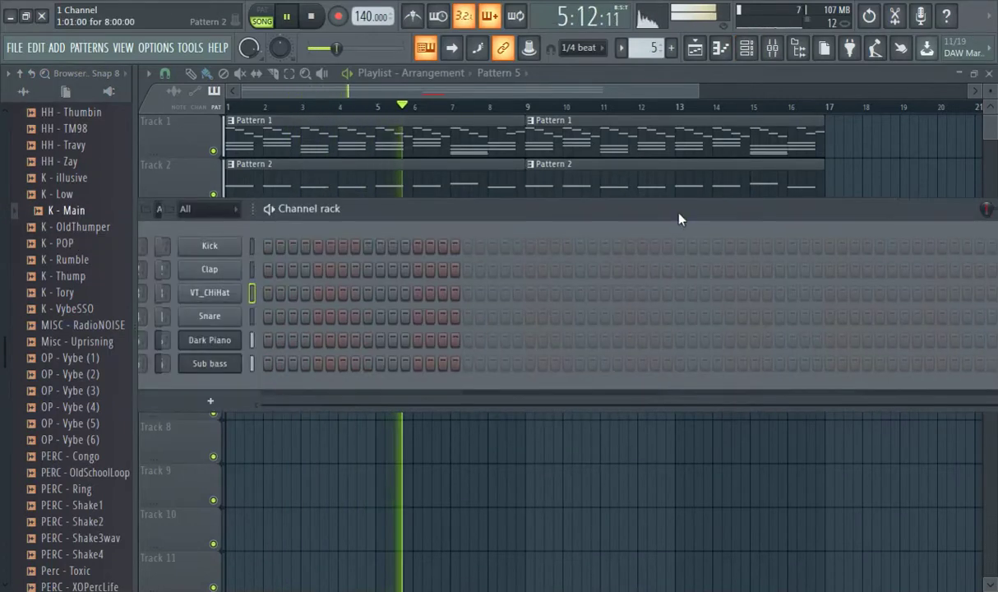
pyautogui.moveTo(85, 215); pyautogui.dragTo(326, 251)
# - Audition the kit's SR snare samples and replace the Clap channel's sample with SR - Drake
pyautogui.scroll(-6, 85, 378)
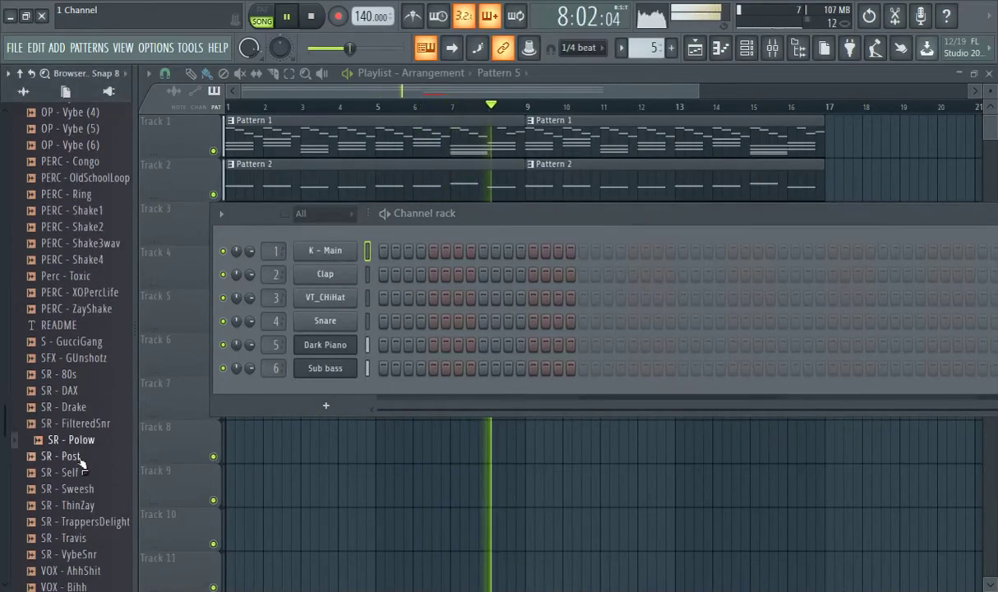
pyautogui.click(85, 409)
pyautogui.moveTo(86, 420); pyautogui.dragTo(329, 274)
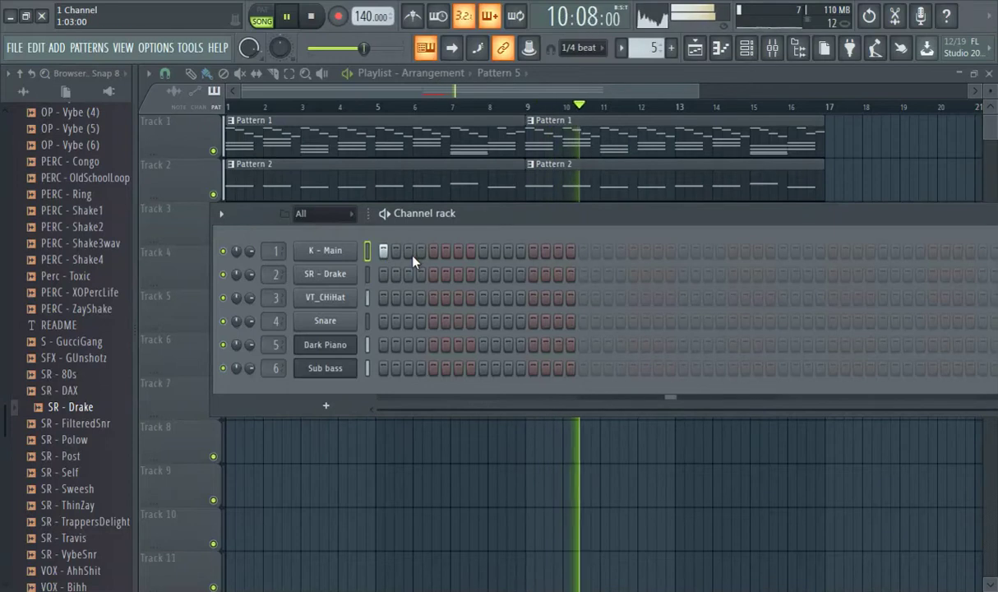
# - Return to the playlist and place Pattern 1 on Track 1 and Pattern 2 on Track 2 at bar 17
pyautogui.moveTo(398, 93); pyautogui.dragTo(485, 95)
pyautogui.click(592, 141)
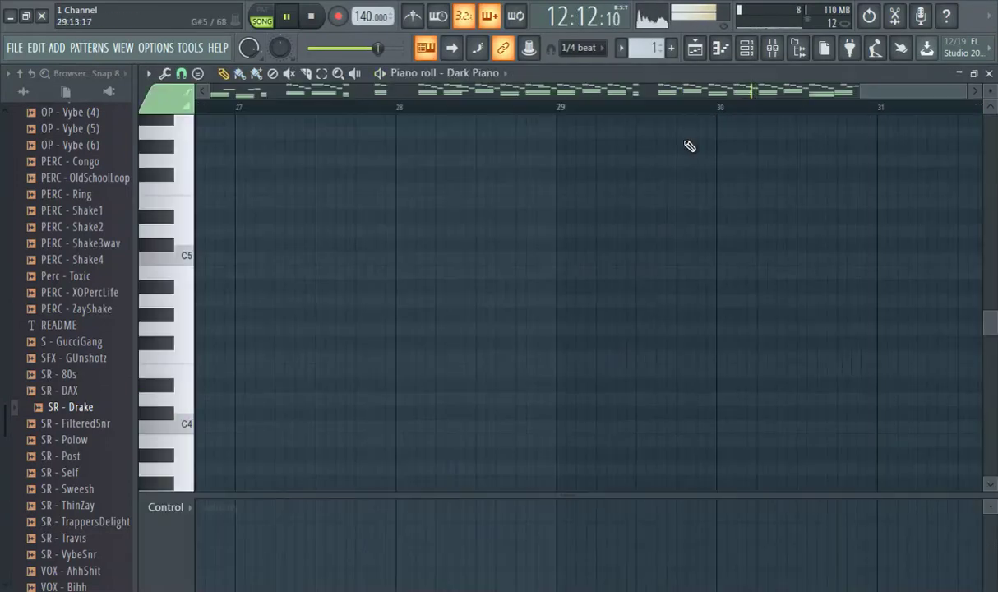
pyautogui.click(696, 49)
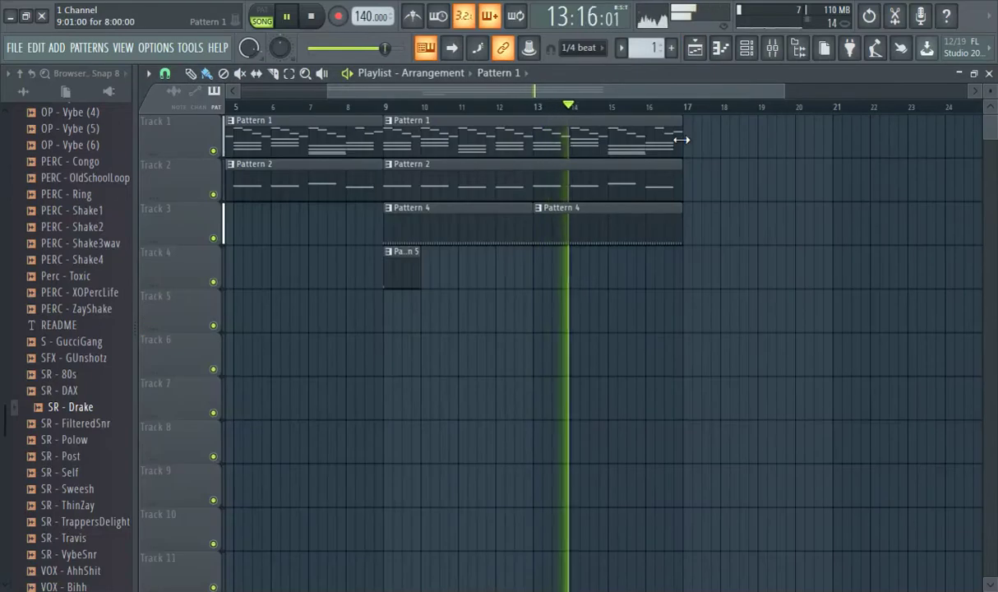
pyautogui.click(691, 141)
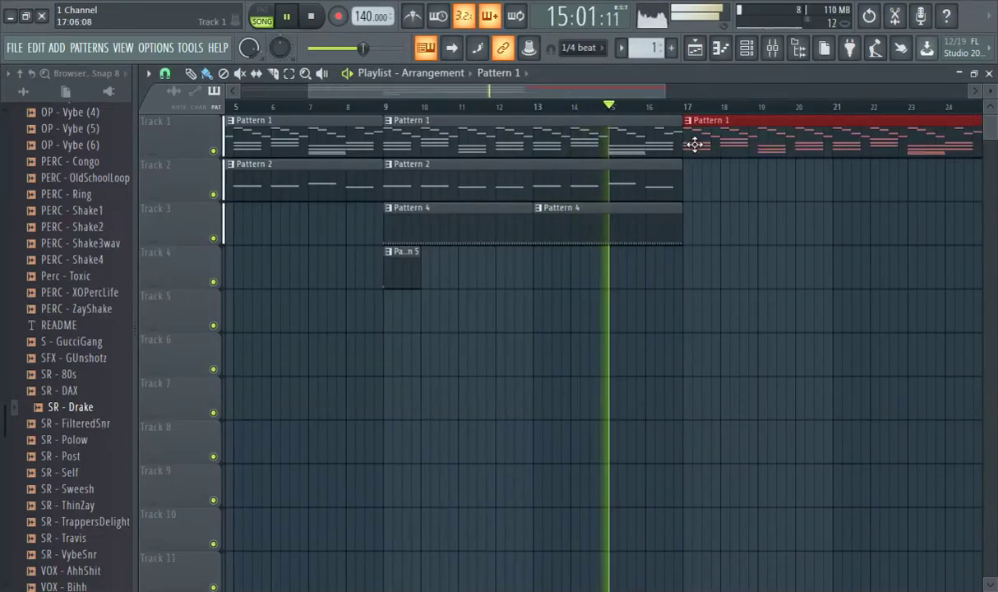
pyautogui.click(659, 188)
pyautogui.click(691, 179)
# - Place two more Pattern 4 clips on Track 3, at bars 17 and 21
pyautogui.click(673, 218)
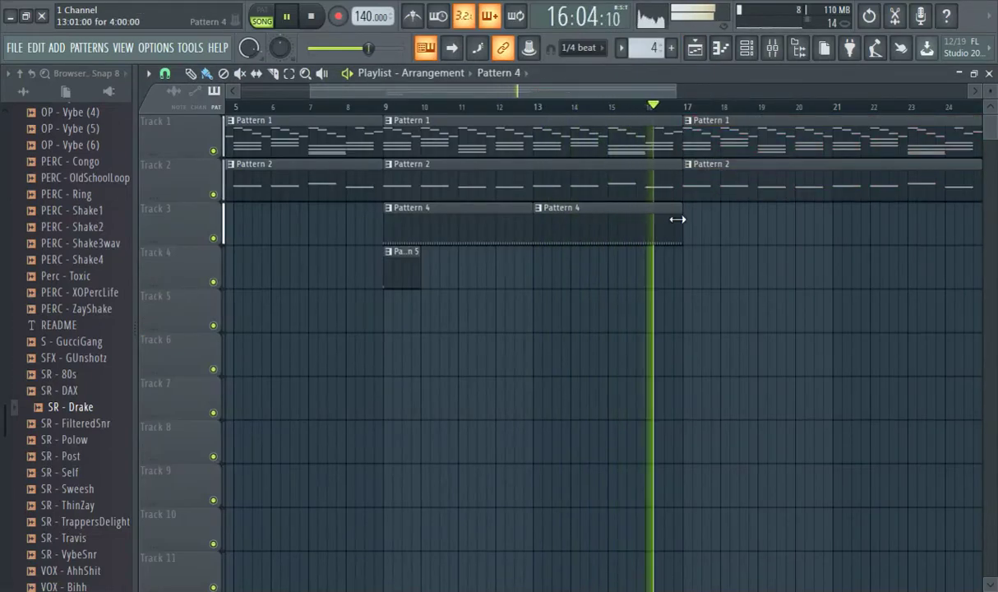
pyautogui.click(696, 217)
pyautogui.click(841, 222)
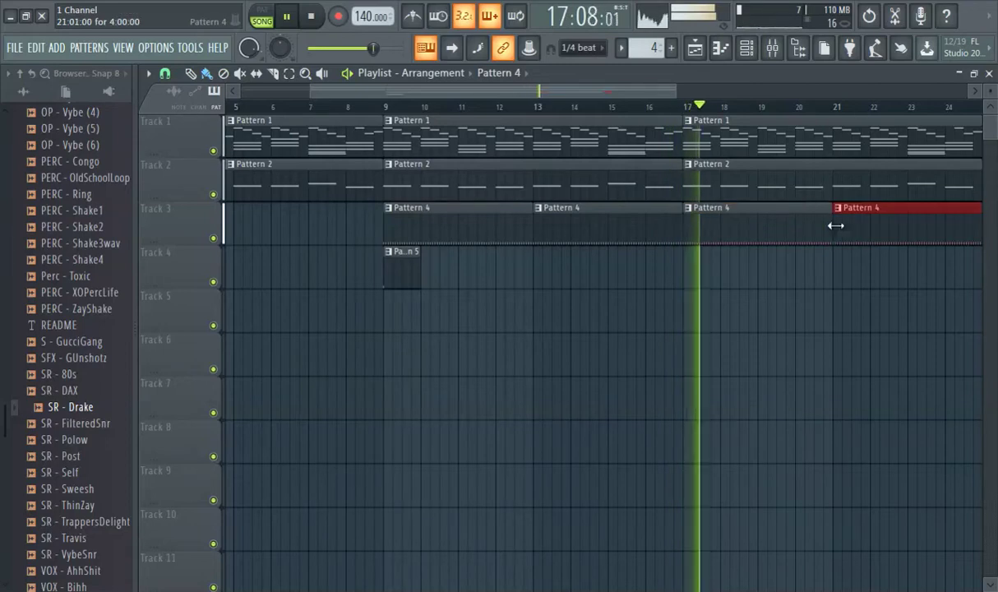
# - Switch to Pattern 6 and program K - Main on steps 1 and 9 and SR - Drake on step 5
pyautogui.click(612, 105)
pyautogui.click(591, 106)
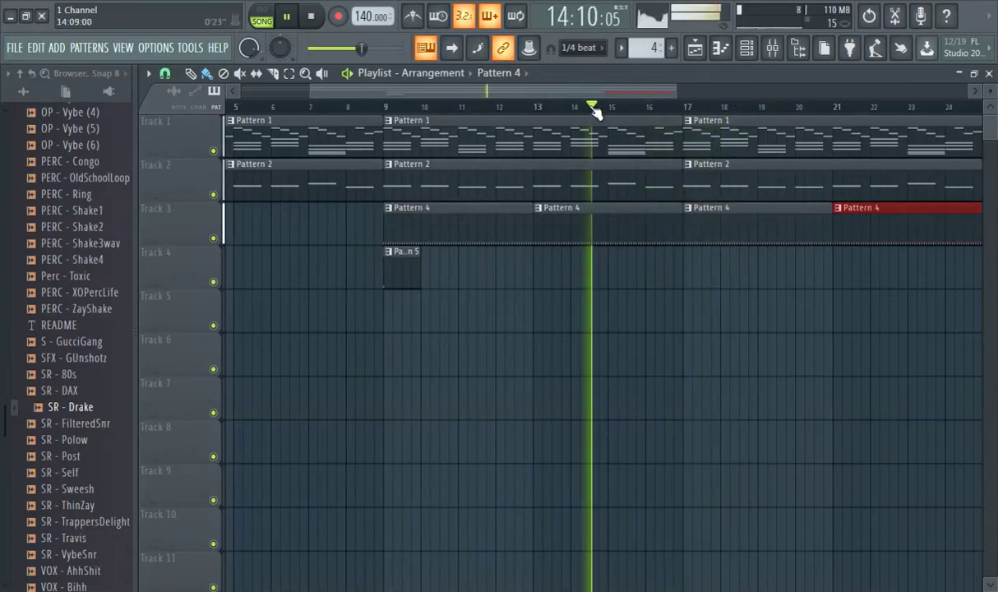
pyautogui.click(756, 59)
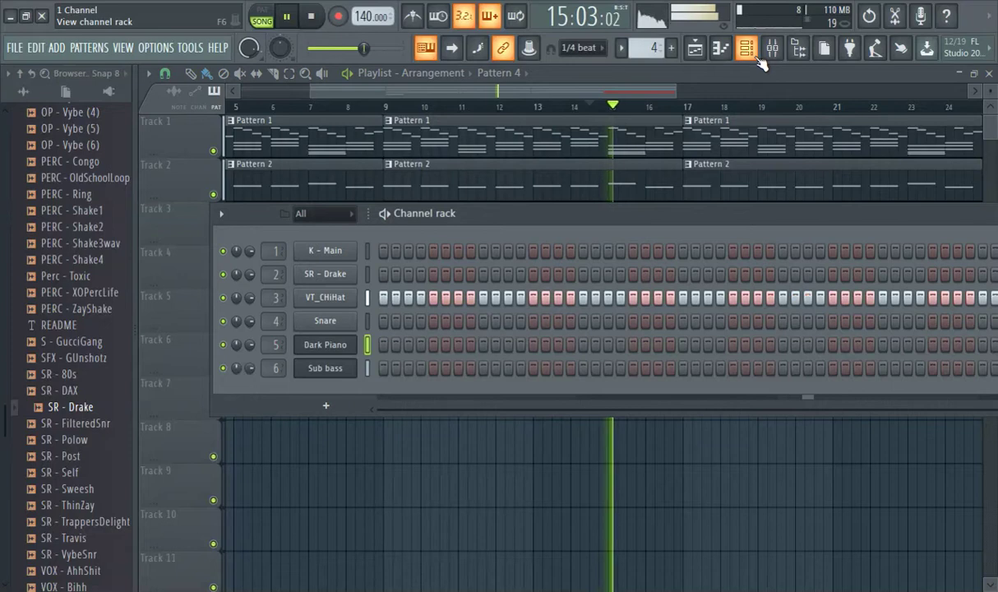
pyautogui.click(675, 49)
pyautogui.click(694, 68)
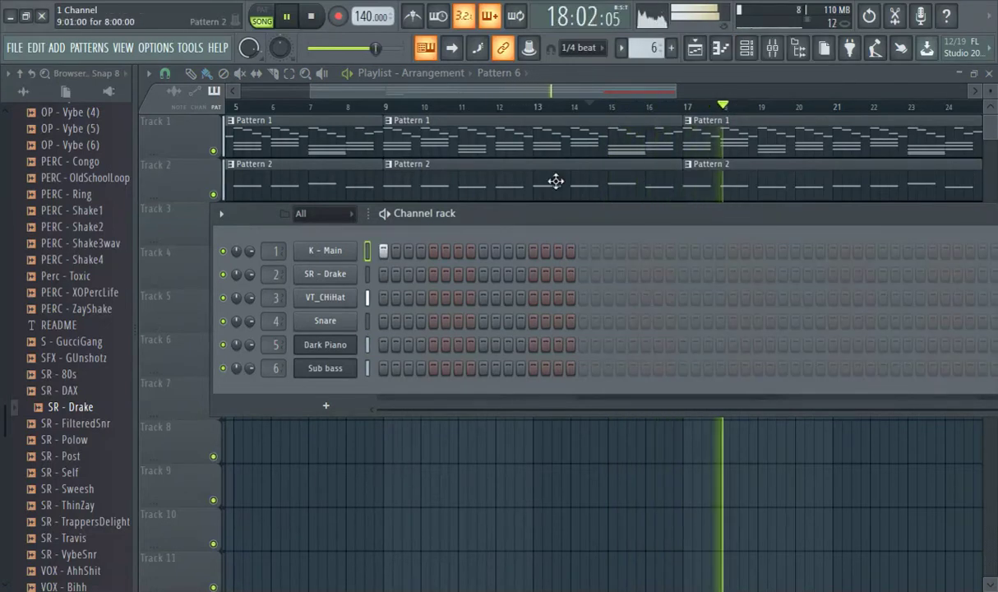
pyautogui.moveTo(382, 56); pyautogui.dragTo(362, 57)
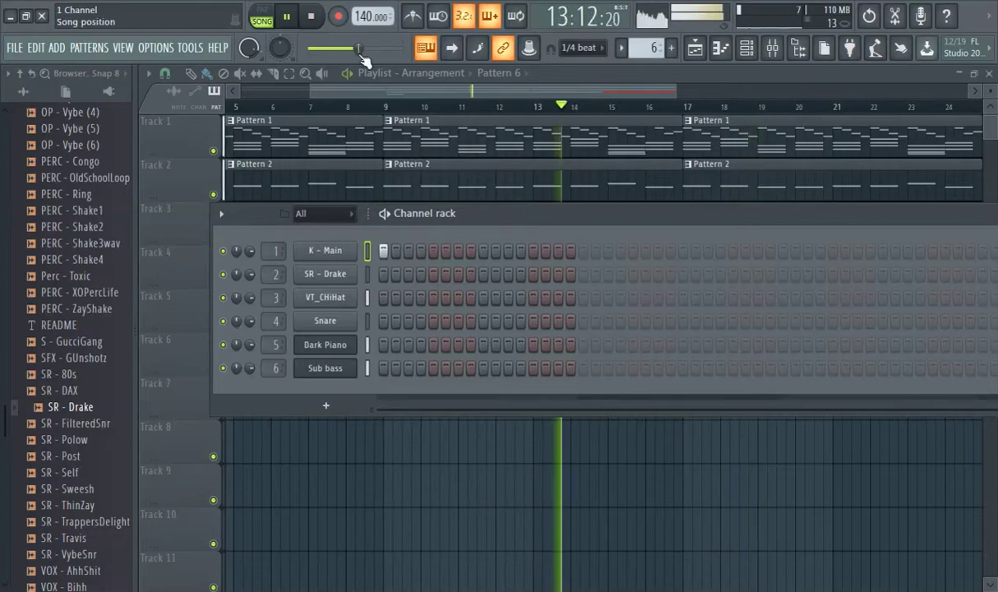
pyautogui.click(433, 274)
pyautogui.click(484, 250)
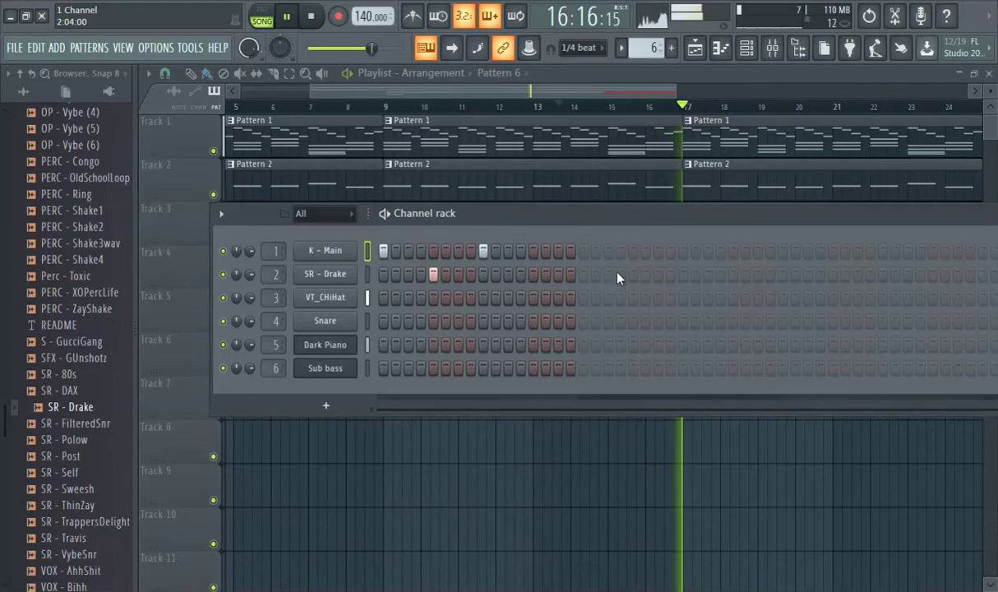
# - Place Pattern 6 at bar 17 of Track 4 and delete the Pattern 5 clip at bar 9
pyautogui.click(664, 107)
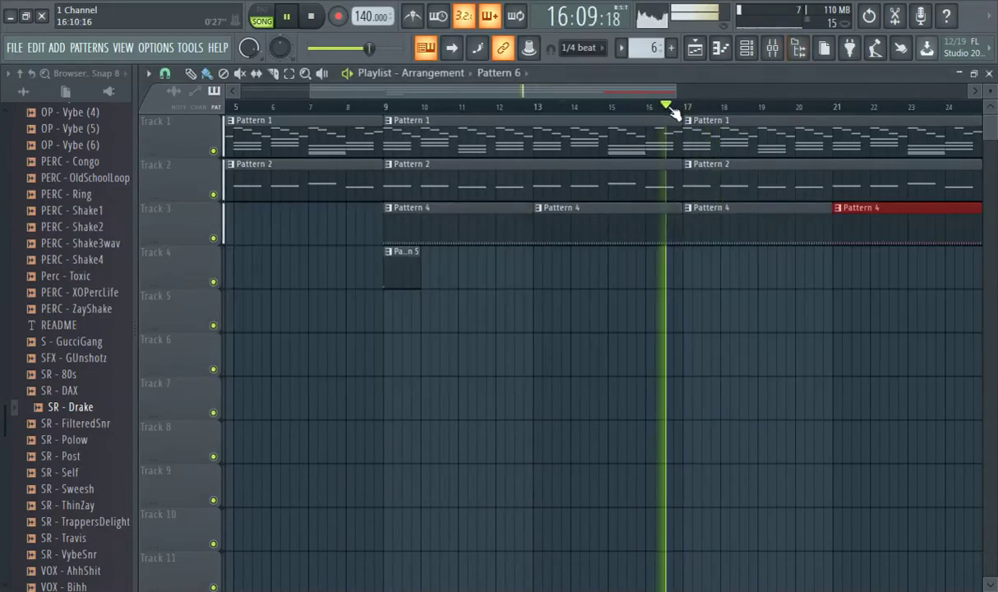
pyautogui.click(687, 256)
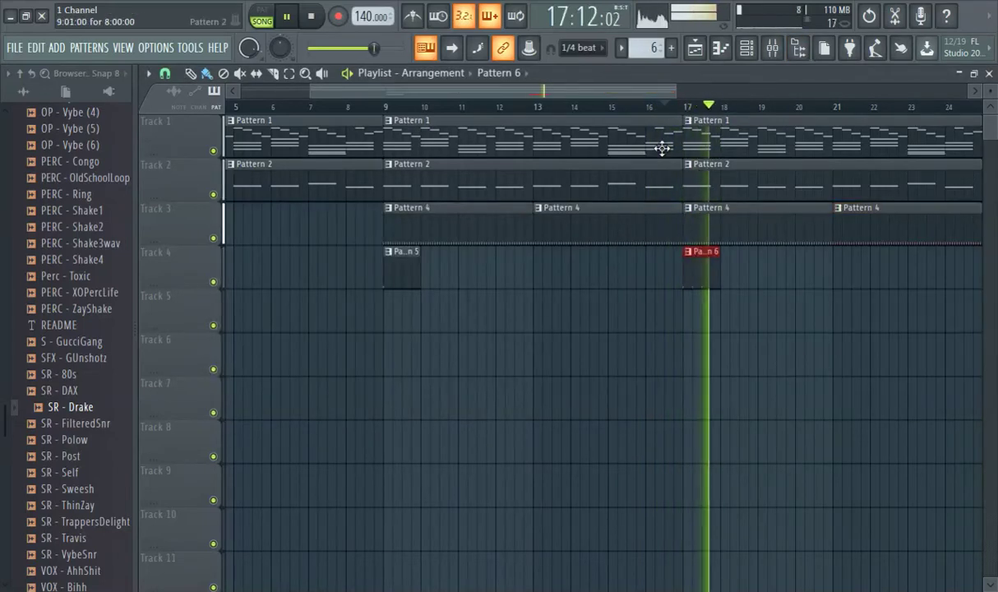
pyautogui.click(637, 106)
pyautogui.rightClick(388, 269)
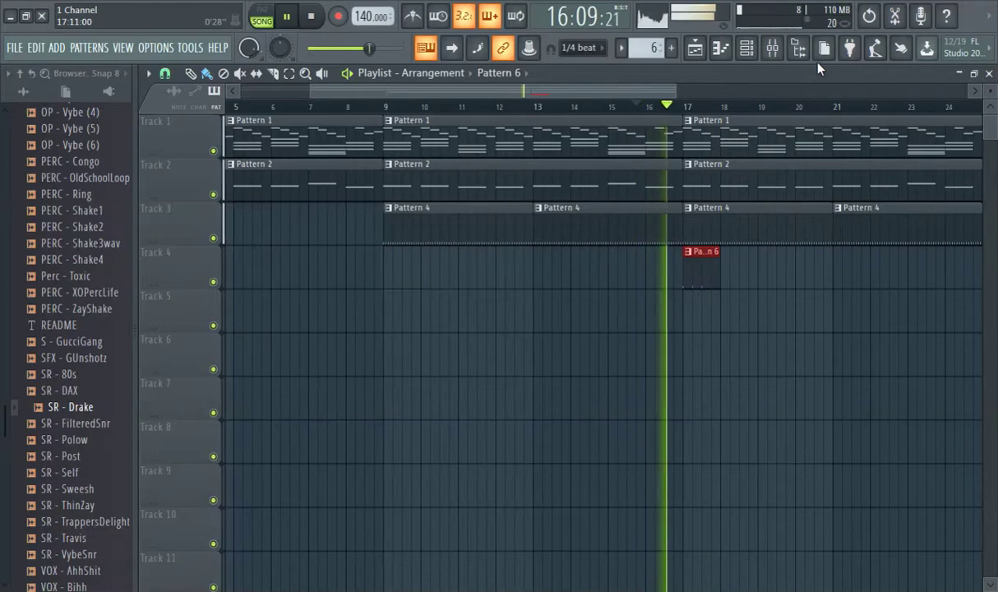
# - Rework Pattern 6's first bar by moving the second kick to step 5 and placing SR - Drake on steps 3 and 9
pyautogui.click(746, 48)
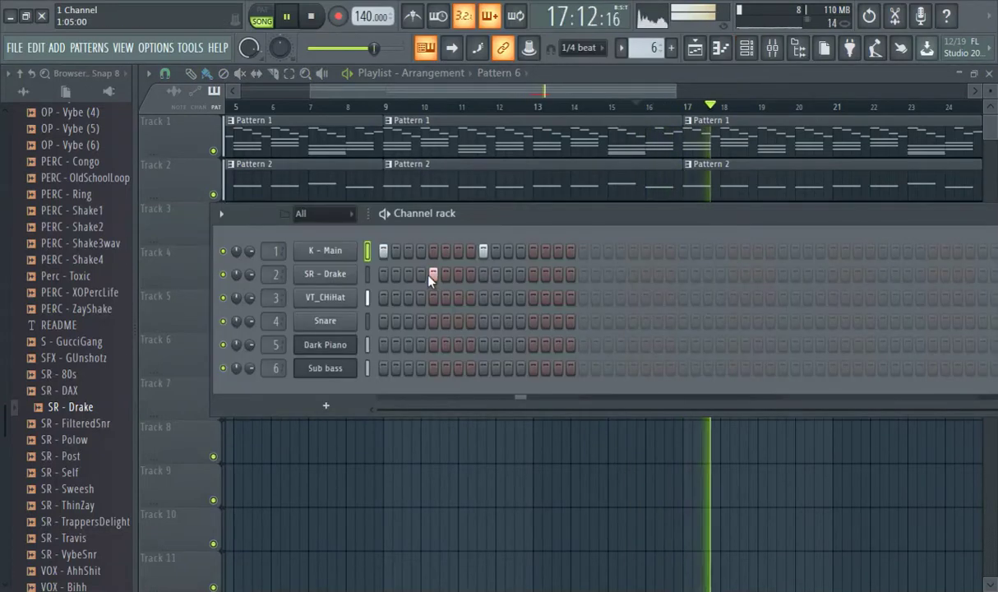
pyautogui.click(434, 251)
pyautogui.click(481, 251)
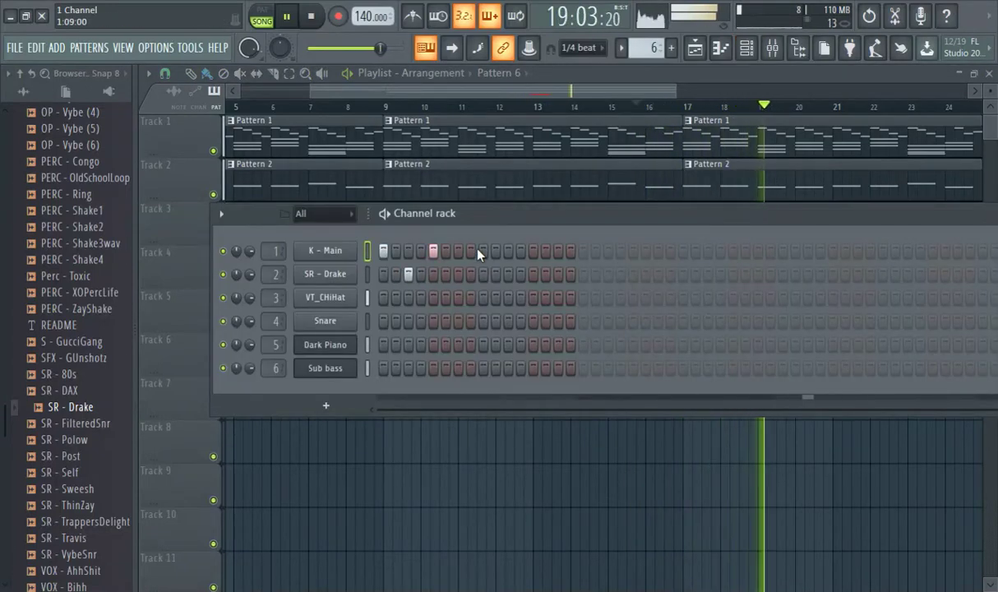
pyautogui.click(562, 115)
pyautogui.click(746, 48)
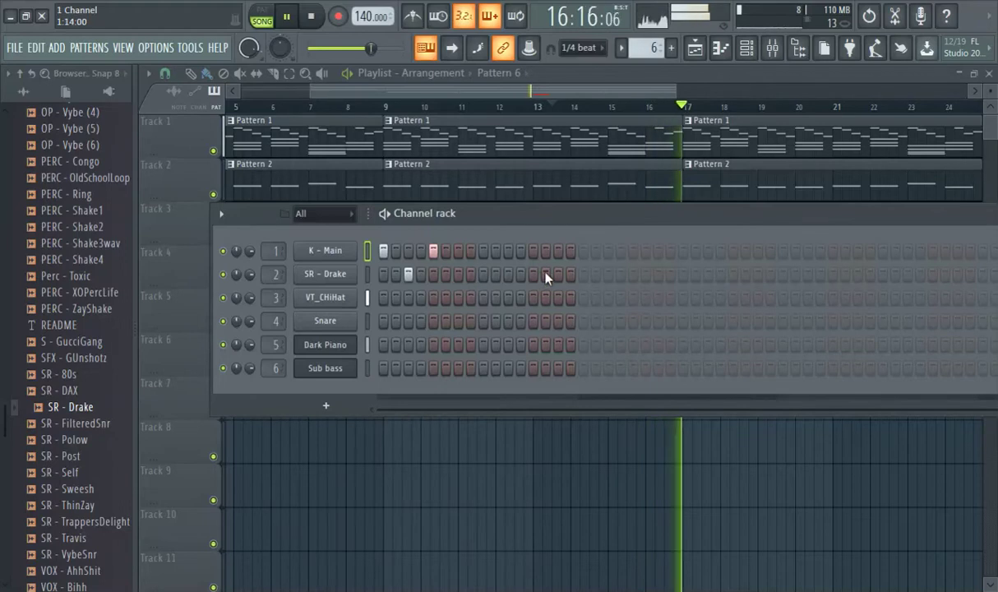
pyautogui.click(484, 275)
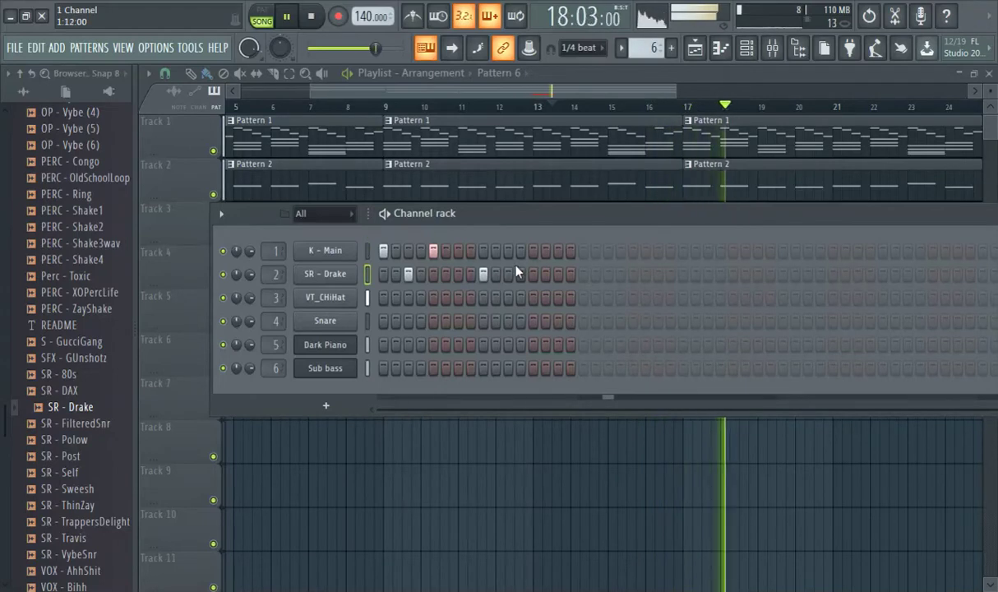
# - Add K - Main hits on steps 7, 17 and 21 of Pattern 6 and an SR - Drake hit on step 19
pyautogui.click(665, 108)
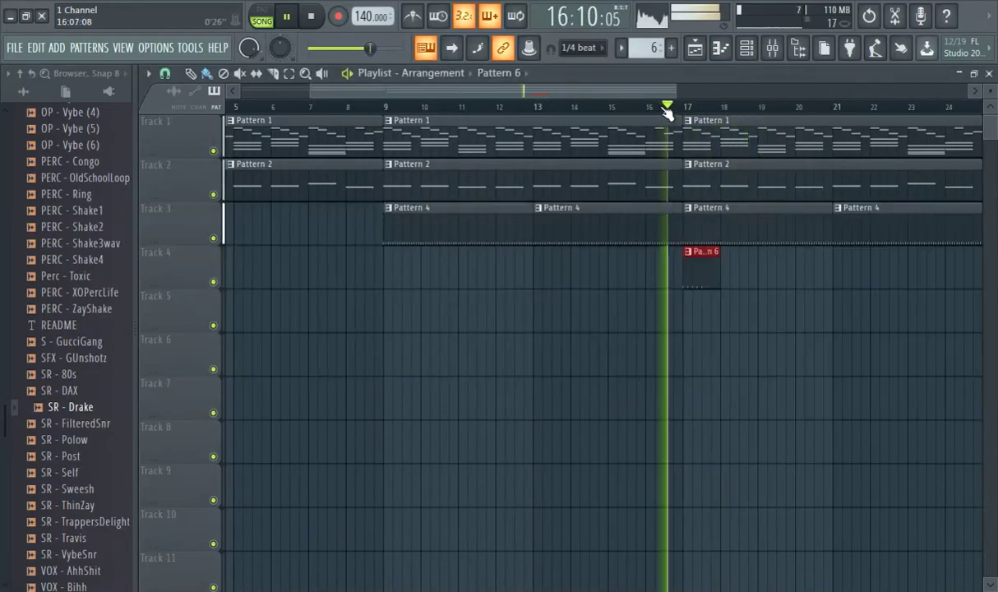
pyautogui.click(751, 50)
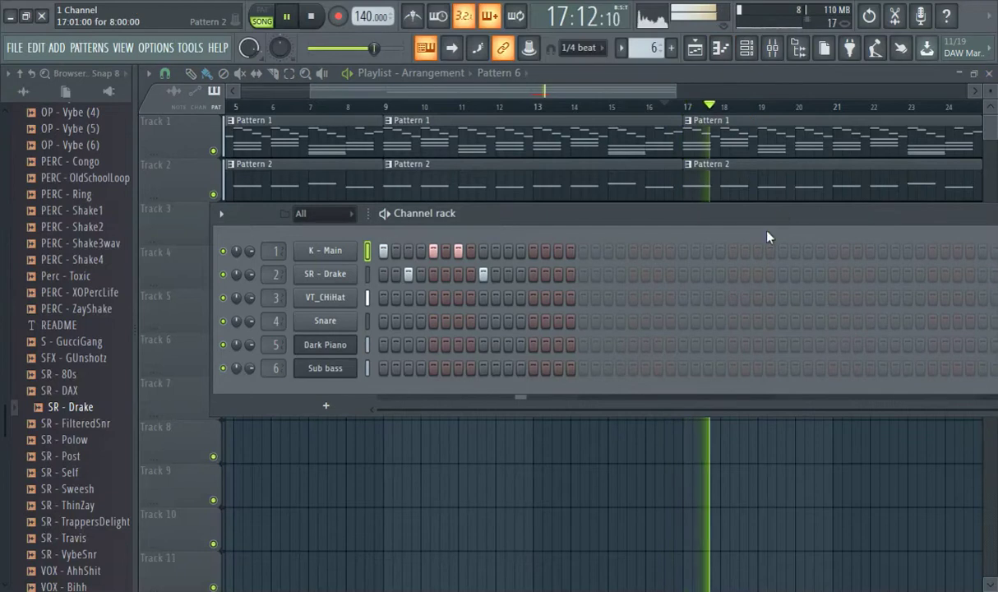
pyautogui.click(582, 252)
pyautogui.click(598, 275)
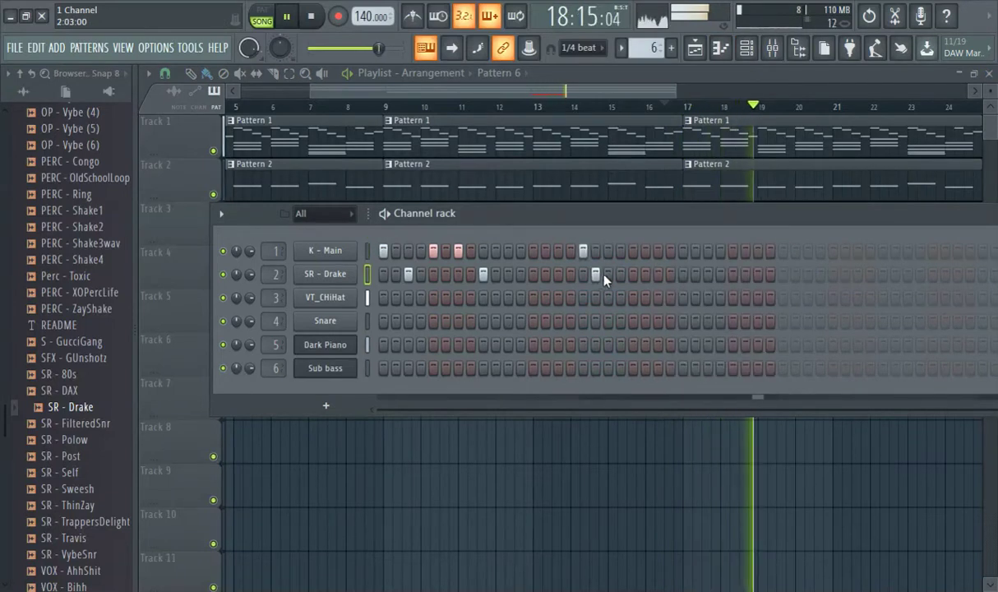
pyautogui.rightClick(597, 274)
pyautogui.click(608, 275)
pyautogui.click(633, 250)
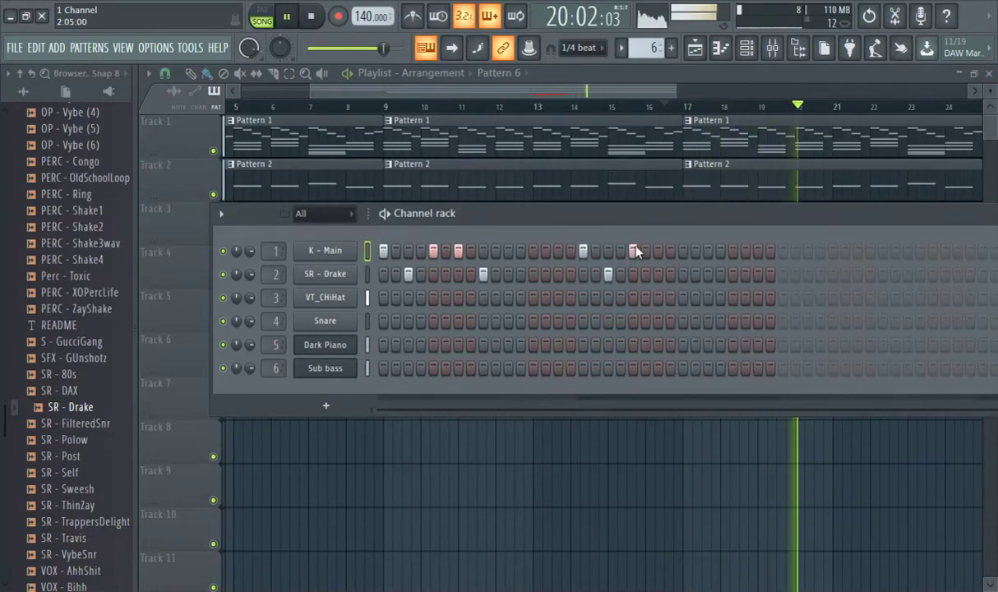
# - Add SR - Drake on steps 25, 35 and 41 of Pattern 6 and K - Main on steps 33, 37 and 39
pyautogui.click(647, 109)
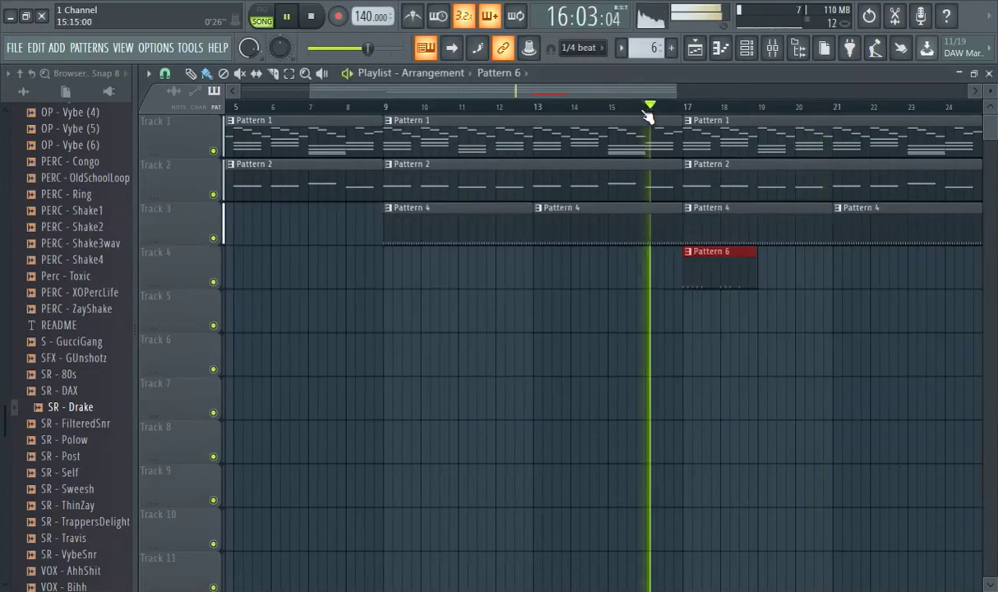
pyautogui.click(772, 48)
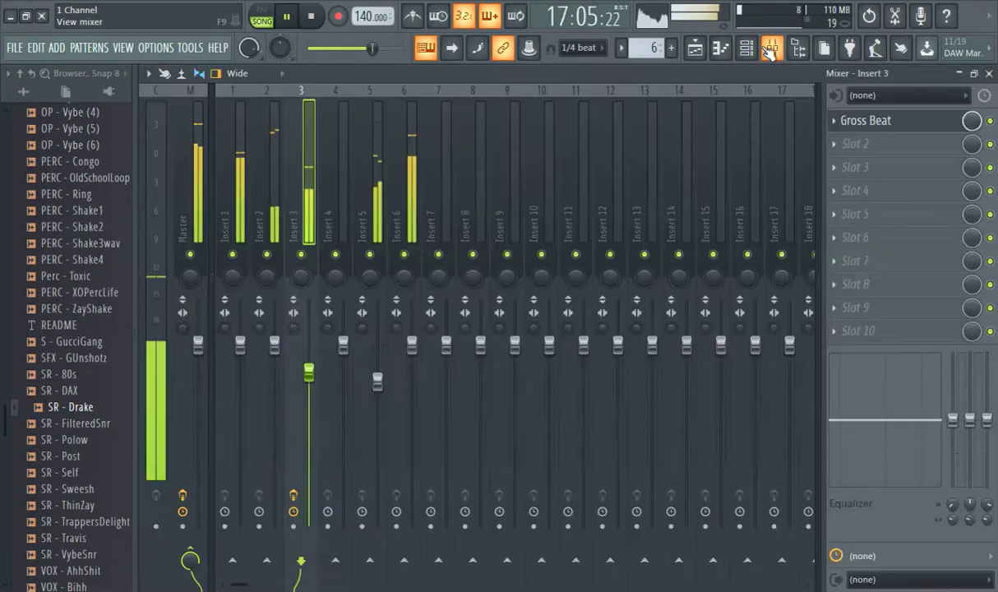
pyautogui.click(768, 49)
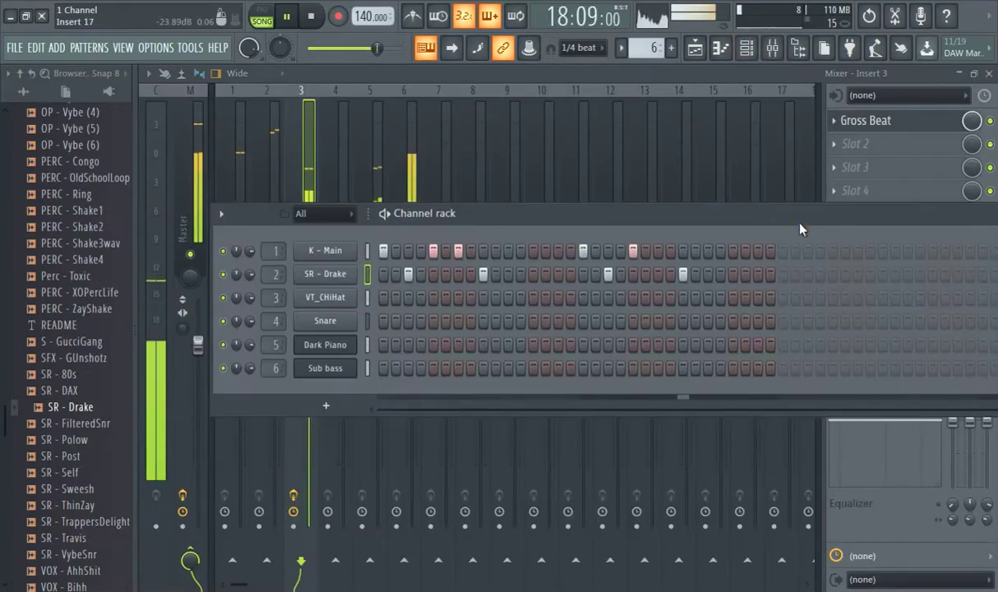
pyautogui.moveTo(801, 228); pyautogui.dragTo(660, 233)
pyautogui.click(640, 254)
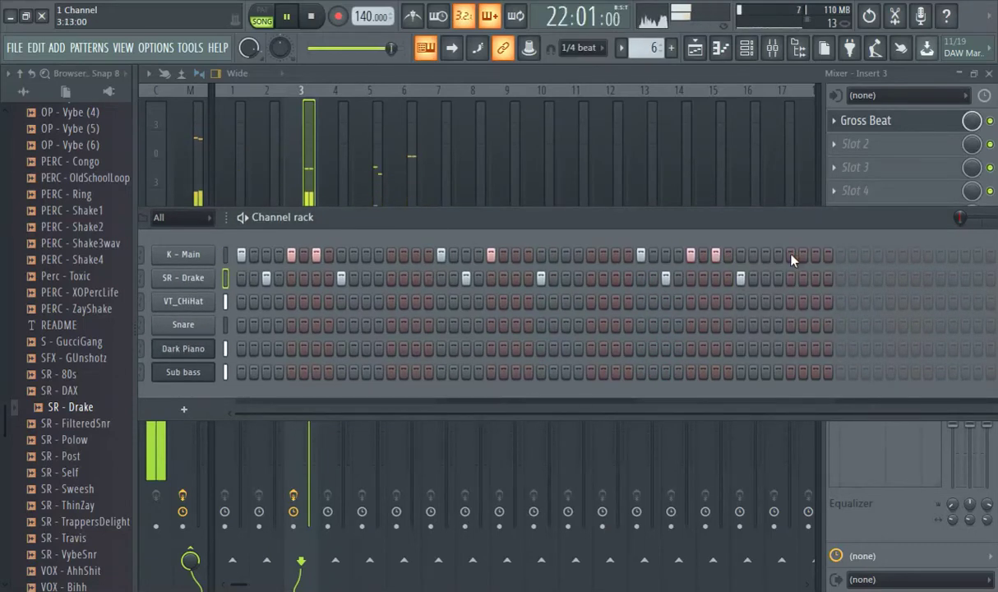
# - Program Pattern 6's fourth bar with K - Main on steps 49, 53 and 57 and SR - Drake on steps 51, 61 and 63
pyautogui.click(840, 255)
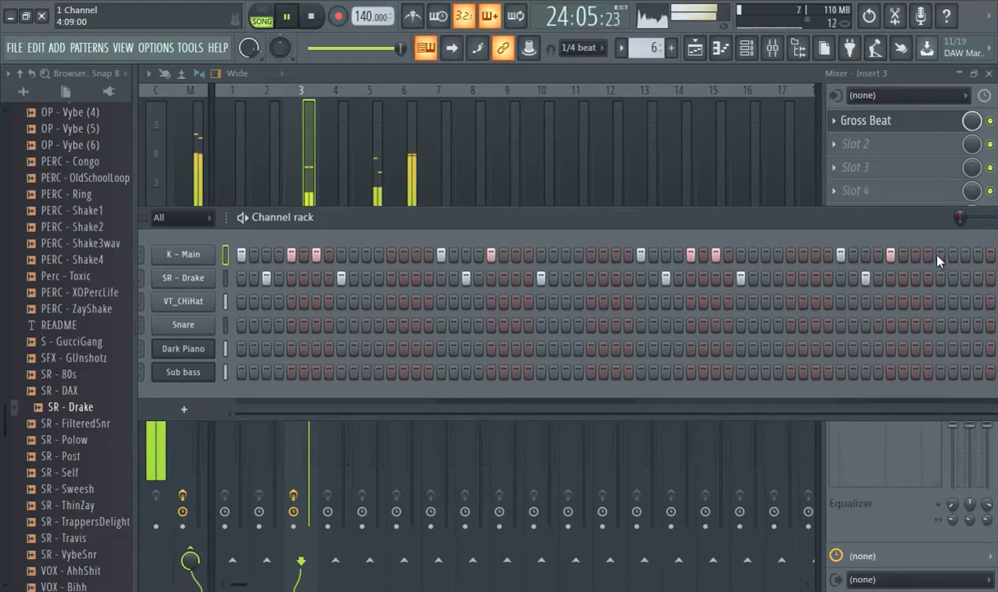
pyautogui.moveTo(822, 221); pyautogui.dragTo(612, 233)
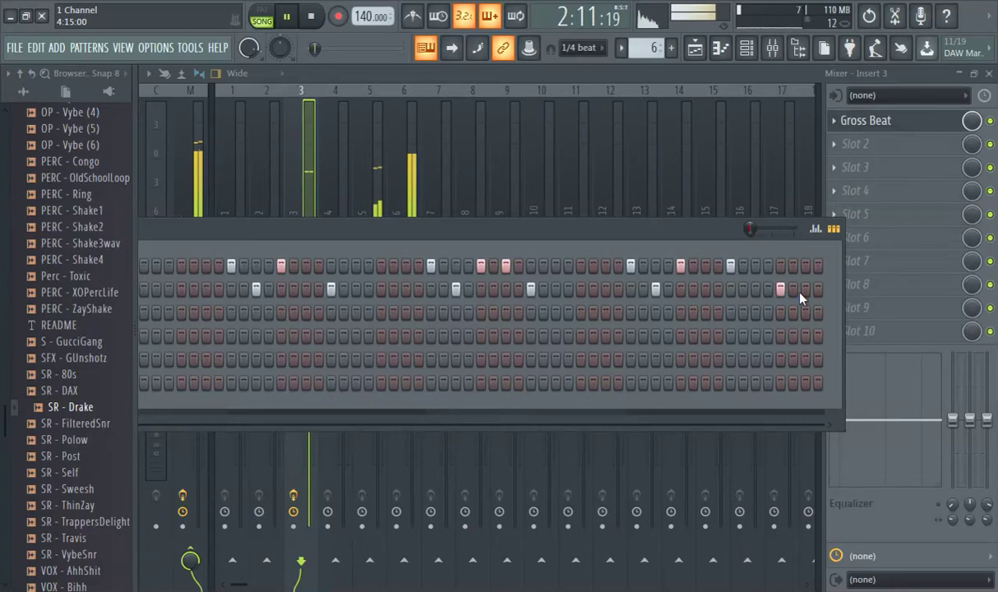
pyautogui.click(699, 51)
pyautogui.click(670, 109)
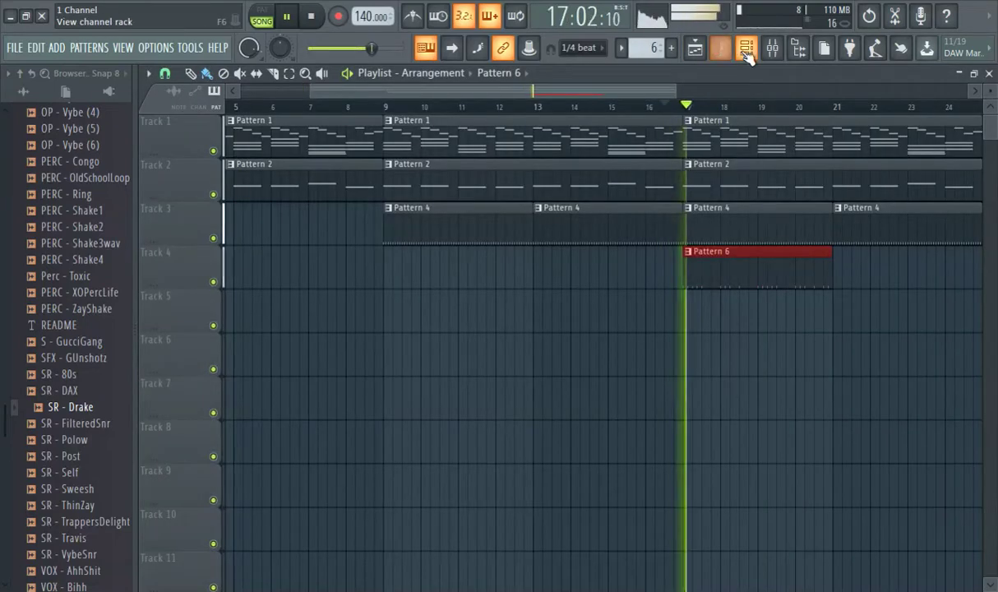
pyautogui.click(746, 47)
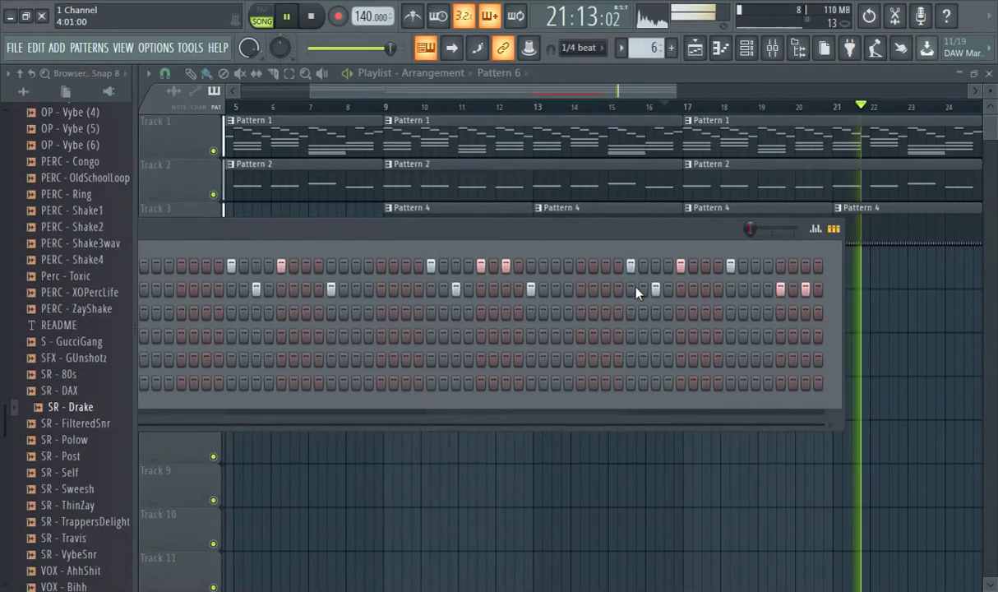
# - Rework the end of Pattern 6 by replacing K - Main with SR - Drake on step 57 and SR - Drake with K - Main on step 61
pyautogui.rightClick(733, 268)
pyautogui.click(732, 289)
pyautogui.rightClick(781, 291)
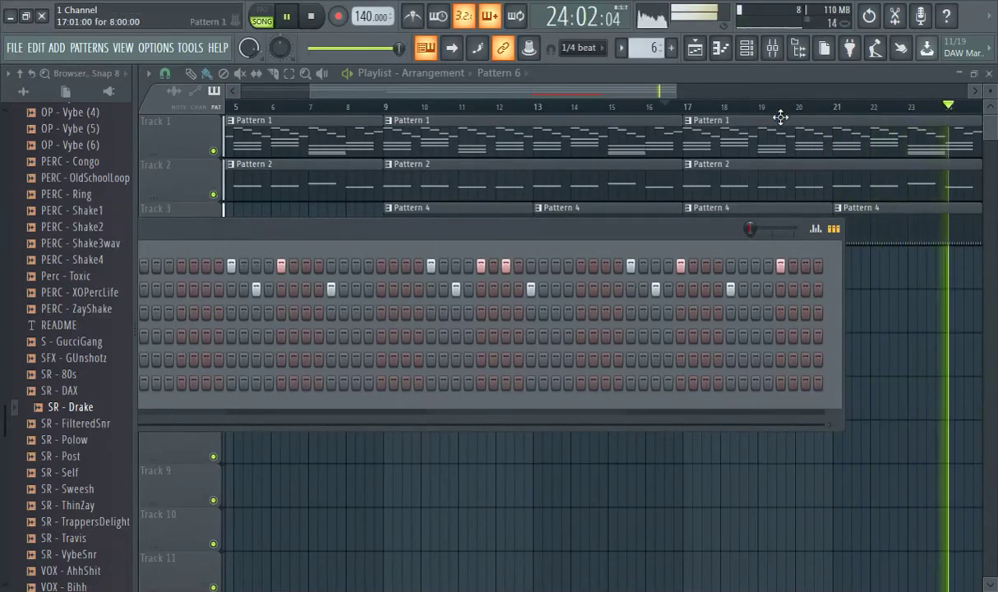
# - Duplicate the Pattern 6 clip on Track 4 to bar 21 and play the arrangement from about bar 16
pyautogui.click(543, 105)
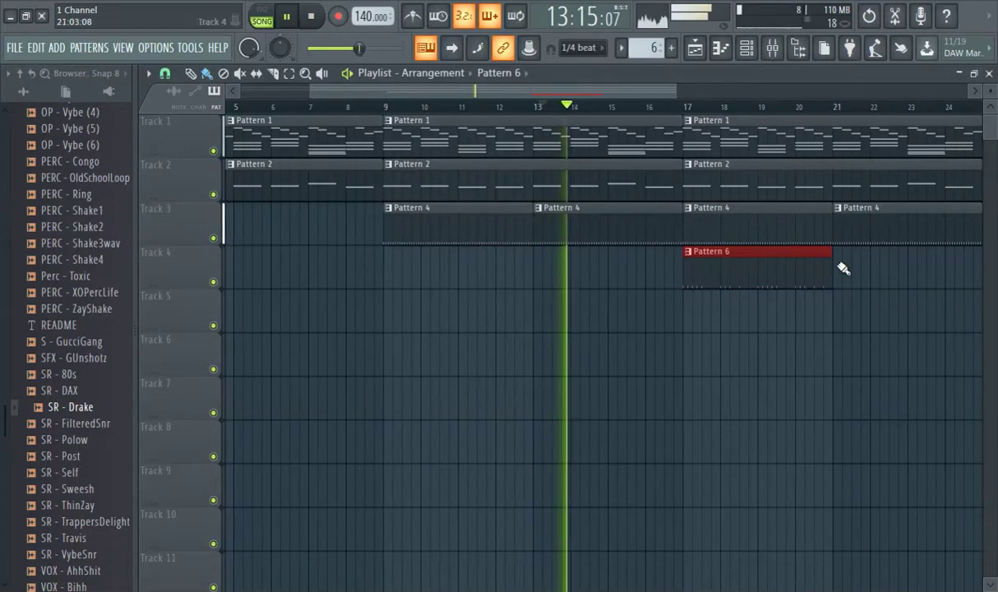
pyautogui.hotkey('ctrl', 'b')
pyautogui.moveTo(870, 270); pyautogui.dragTo(860, 269)
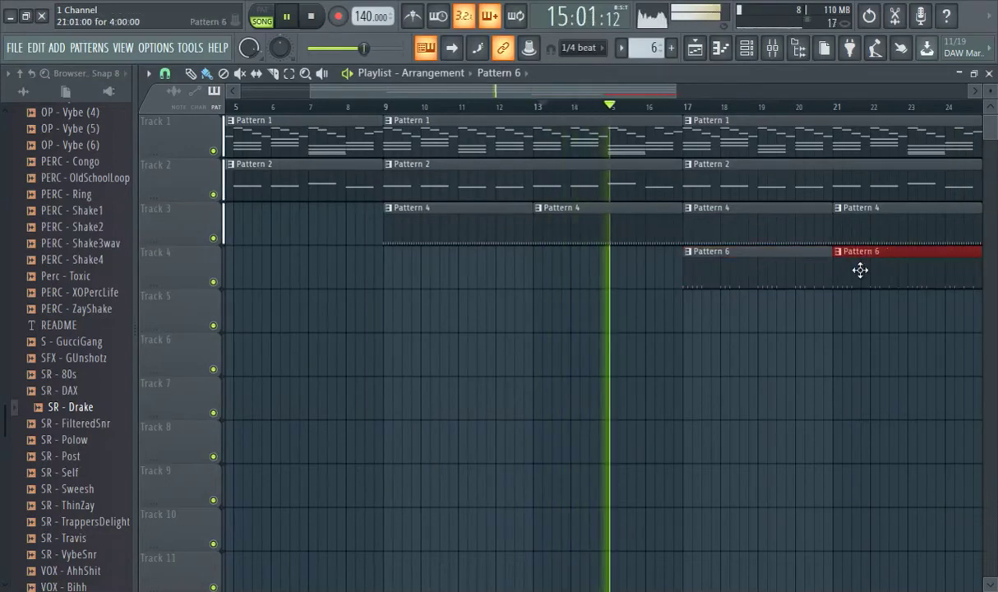
pyautogui.moveTo(601, 92); pyautogui.dragTo(649, 104)
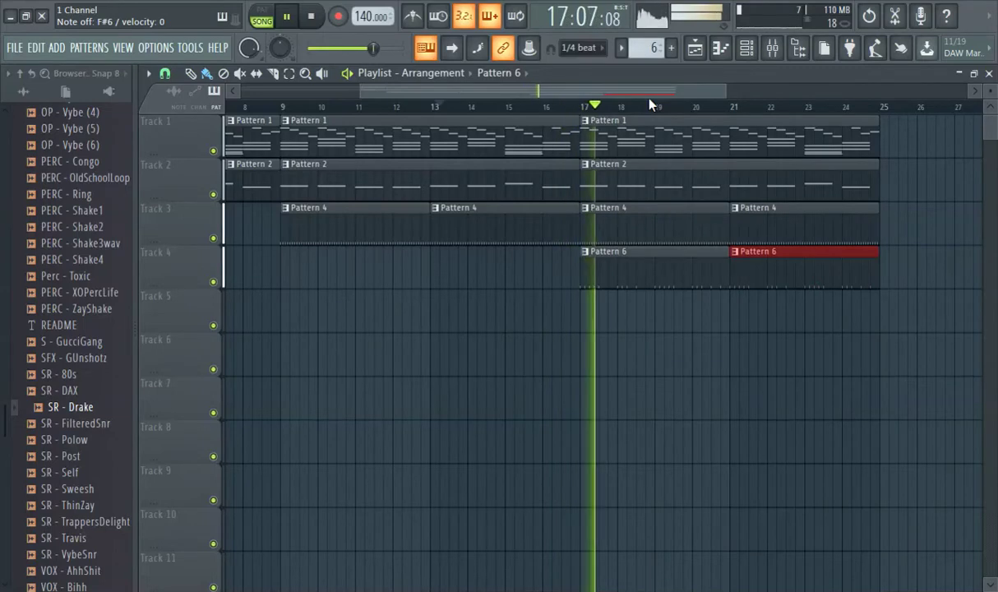
pyautogui.moveTo(580, 87); pyautogui.dragTo(626, 88)
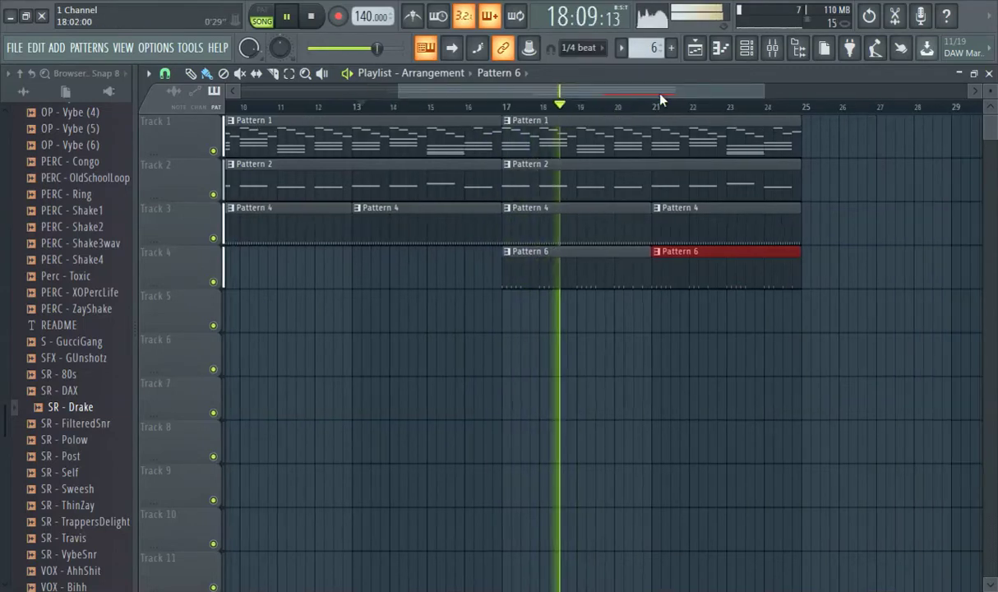
pyautogui.click(469, 109)
# - Load Fruity Parametric EQ 2 in the first effect slot of Insert 1 and boost bands 1, 2 and 3
pyautogui.click(742, 49)
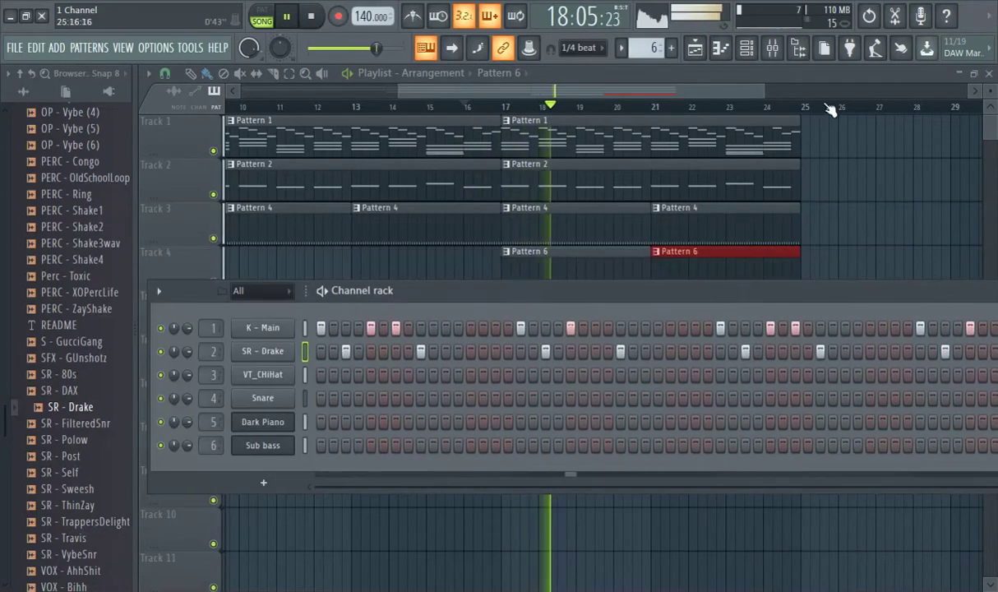
pyautogui.click(771, 49)
pyautogui.click(241, 170)
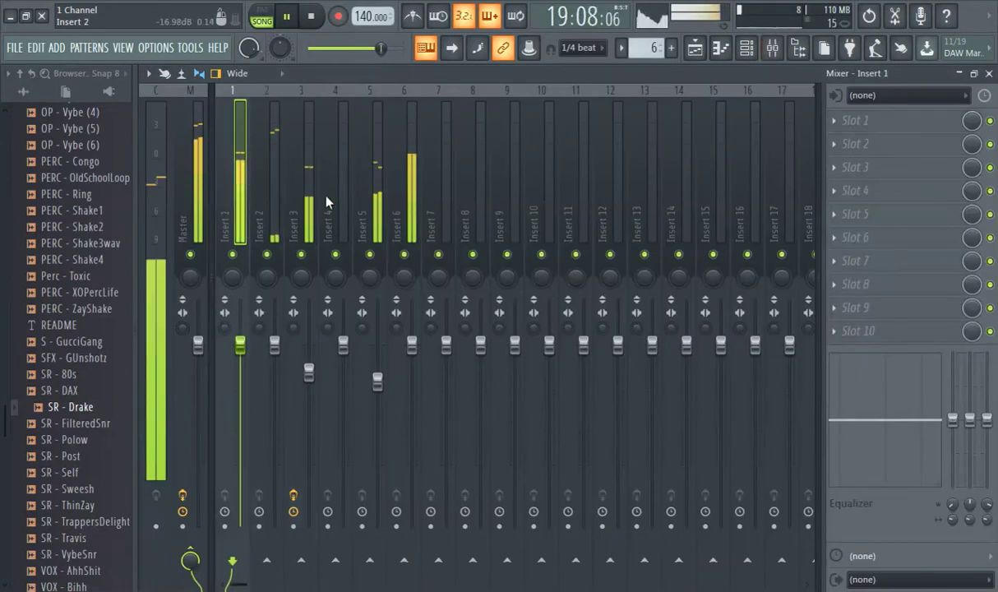
pyautogui.click(896, 121)
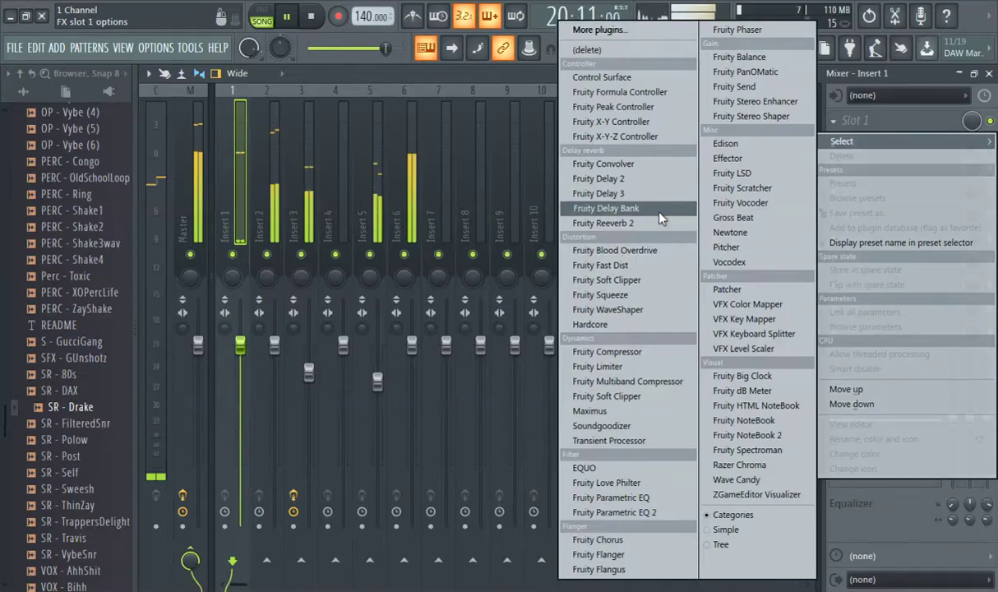
pyautogui.click(625, 513)
pyautogui.moveTo(335, 353); pyautogui.dragTo(354, 332)
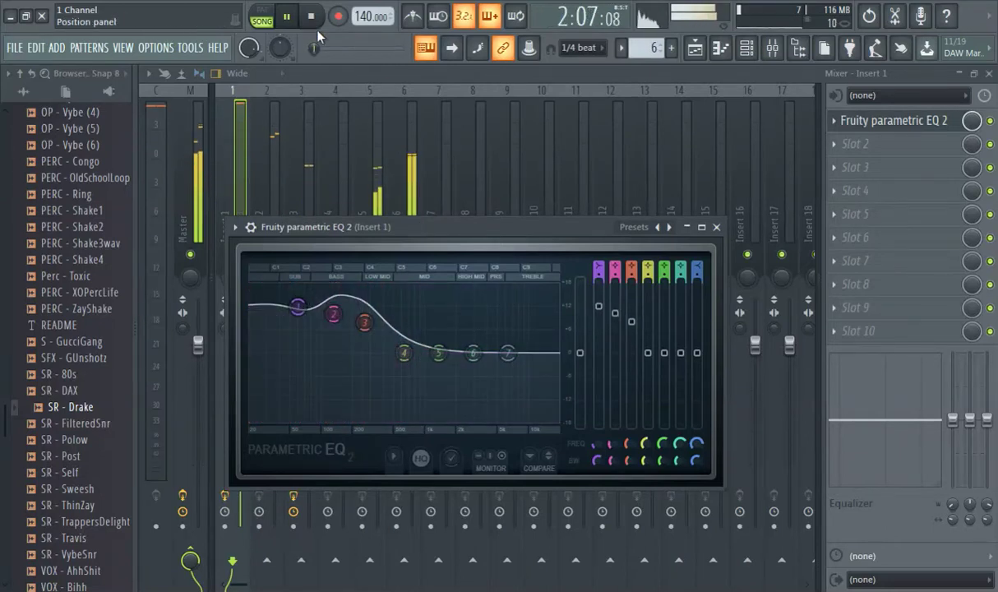
# - Replay the drums from about bar 16 and pull Insert 1's EQ high-shelf band 7 down to its minimum
pyautogui.click(695, 48)
pyautogui.click(474, 106)
pyautogui.click(772, 47)
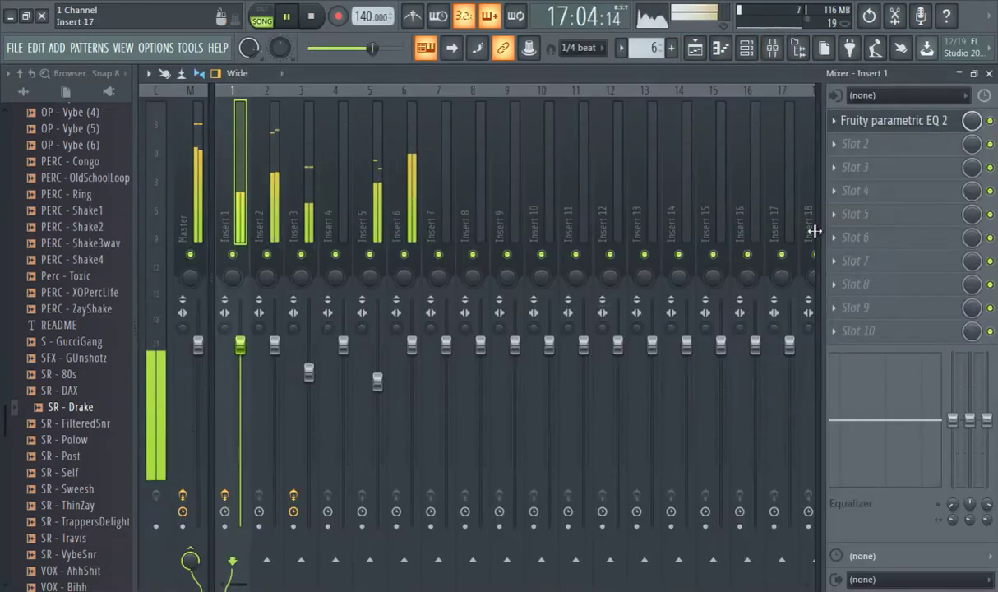
pyautogui.click(910, 134)
pyautogui.moveTo(508, 353); pyautogui.dragTo(527, 432)
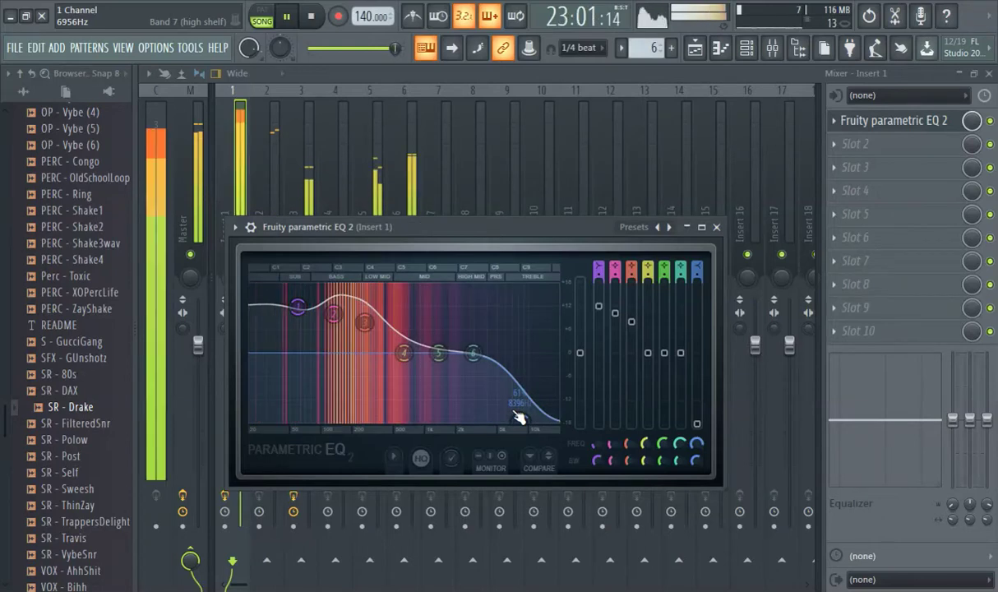
pyautogui.click(304, 74)
# - Select mixer Insert 2 and clone the SR - Drake channel in the Channel rack
pyautogui.click(274, 231)
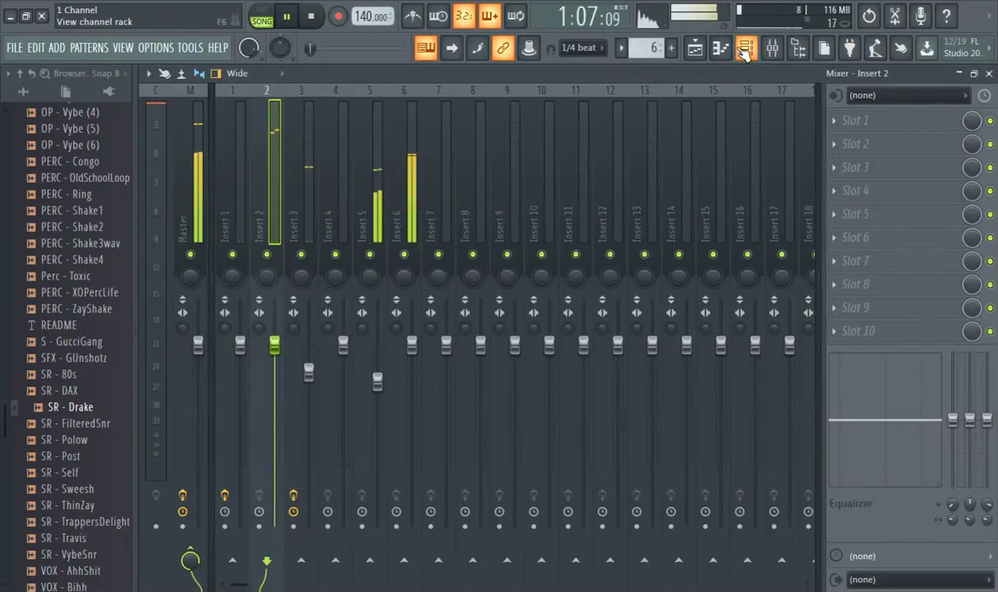
pyautogui.click(721, 48)
pyautogui.click(745, 54)
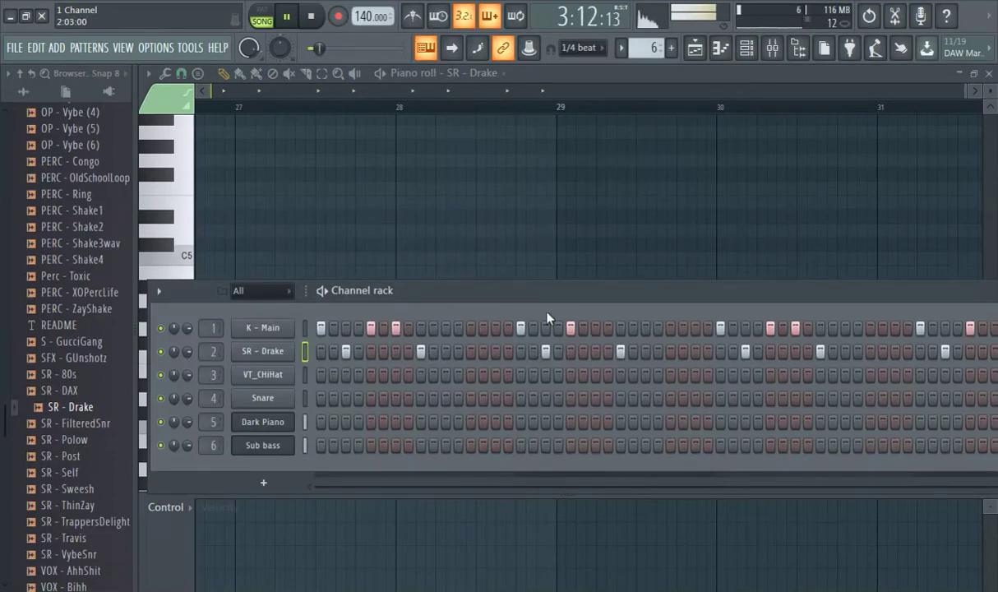
pyautogui.click(773, 50)
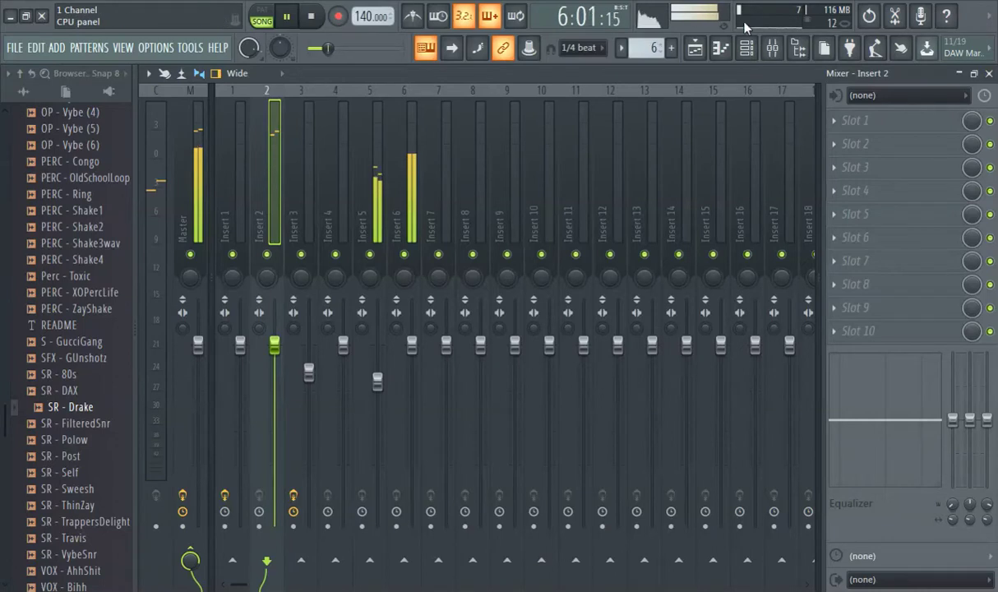
pyautogui.click(746, 51)
pyautogui.rightClick(261, 352)
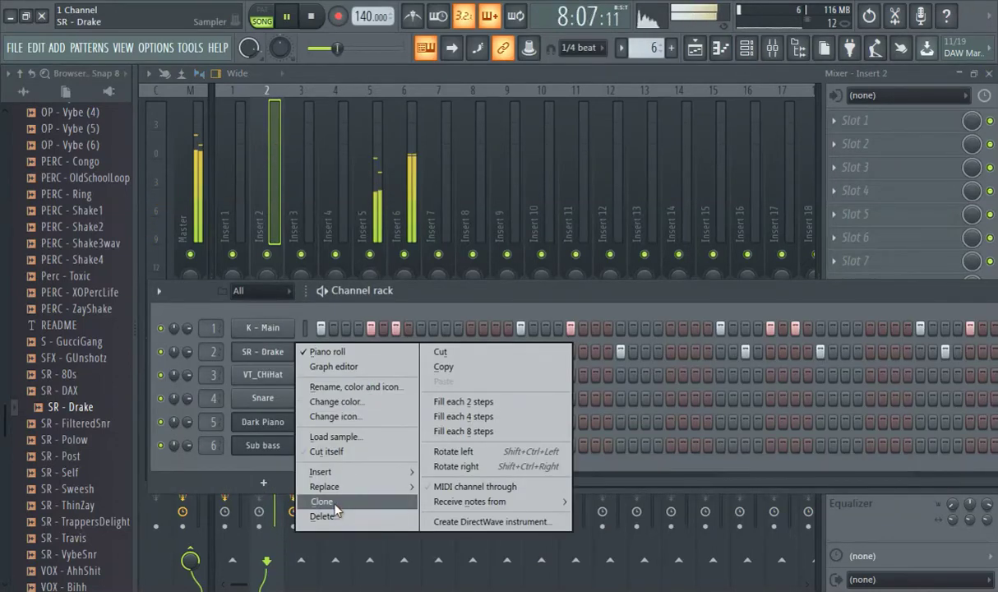
pyautogui.click(334, 509)
# - Copy the SR - Drake step sequence and paste it into the SR - Drake #2 channel
pyautogui.rightClick(263, 351)
pyautogui.click(456, 367)
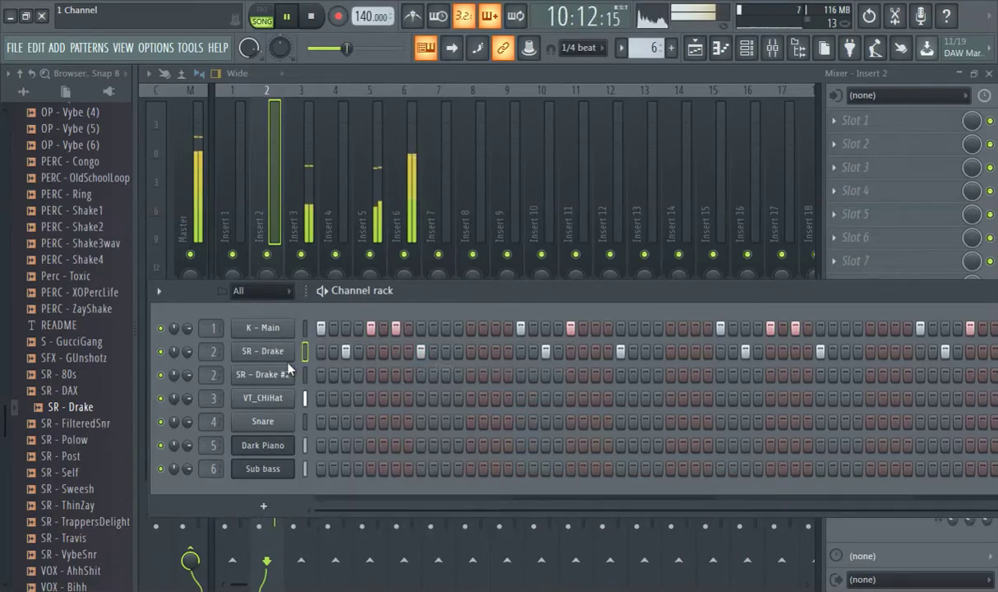
pyautogui.rightClick(262, 375)
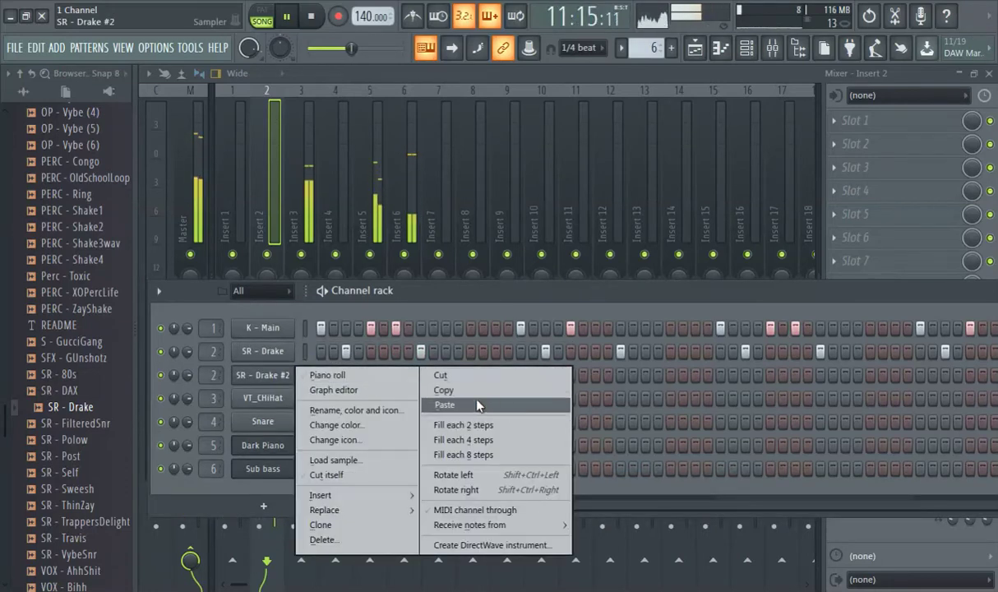
pyautogui.click(444, 405)
# - Preview the 808 - Woah (2) and 808 - MikeWill samples from the AppreciationKit5 drum kit
pyautogui.click(798, 47)
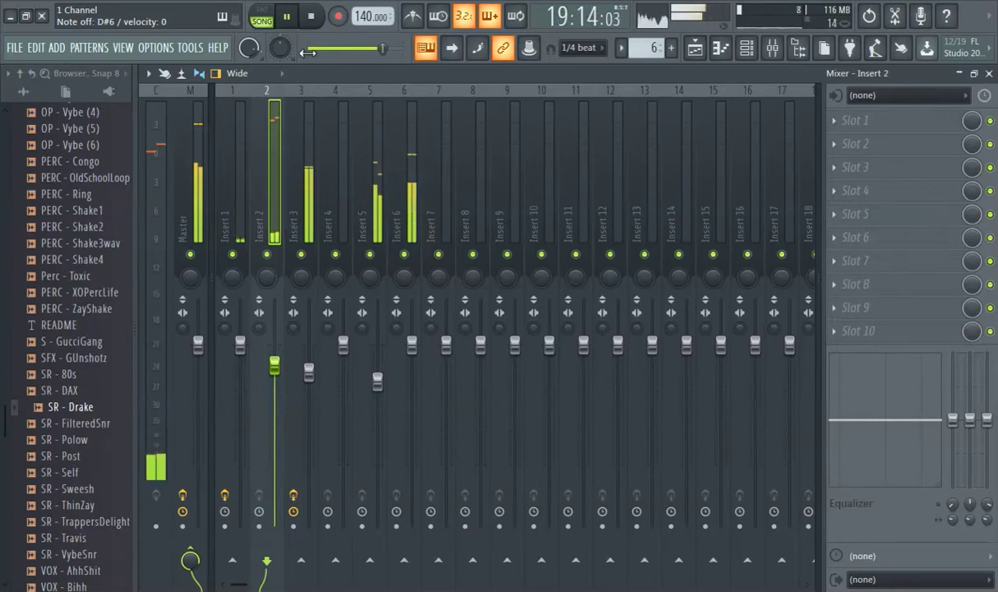
pyautogui.scroll(20, 55, 282)
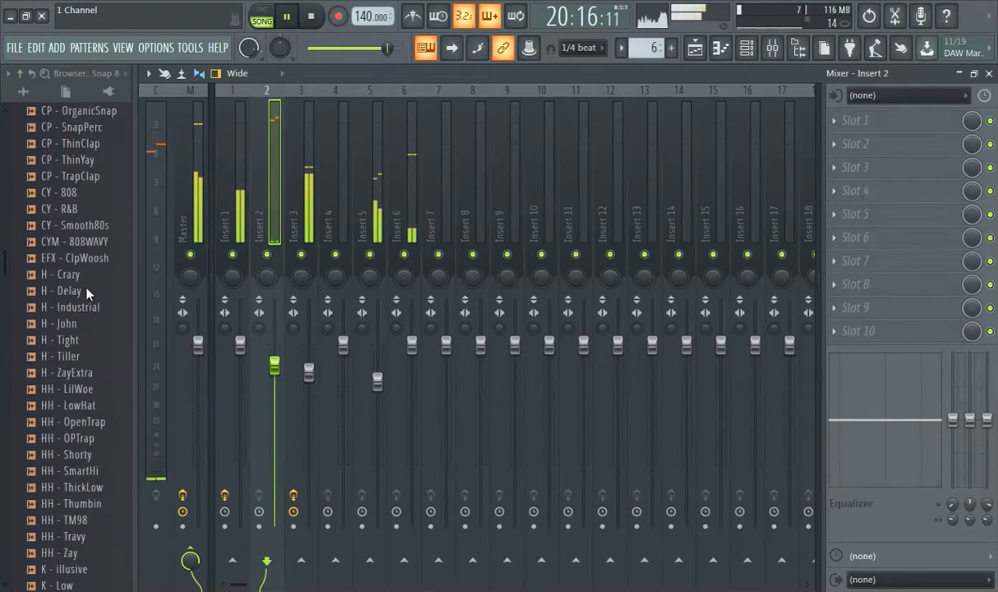
pyautogui.click(79, 308)
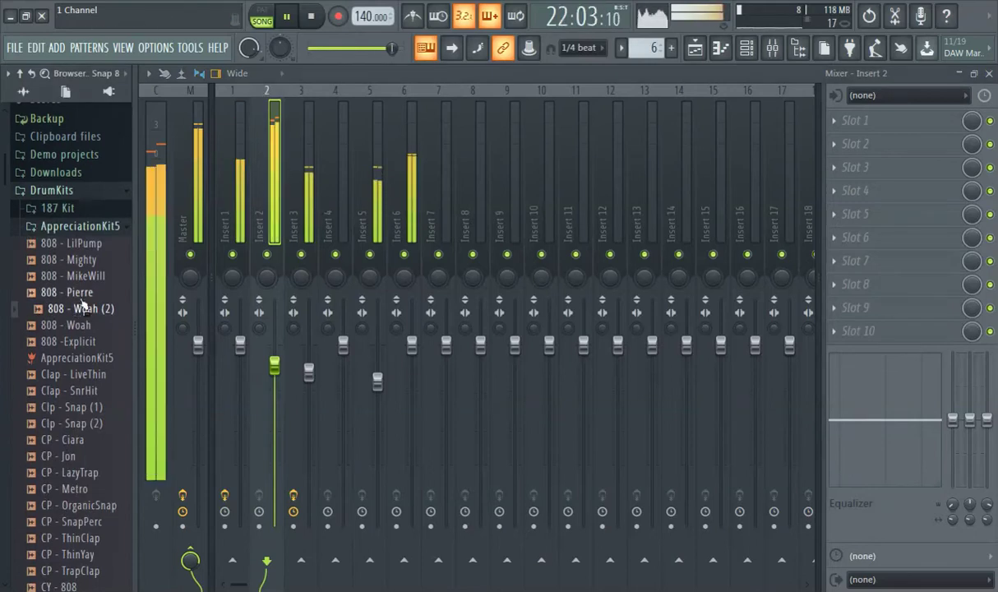
pyautogui.click(91, 277)
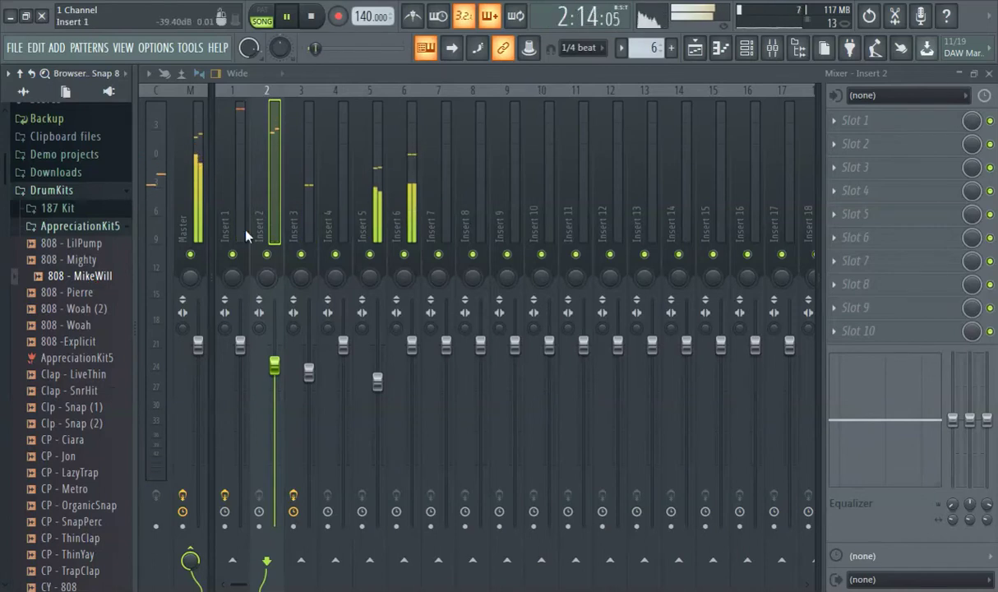
# - Extend Track 1 of the playlist with Pattern 1 clips at bars 25 and 33
pyautogui.click(694, 49)
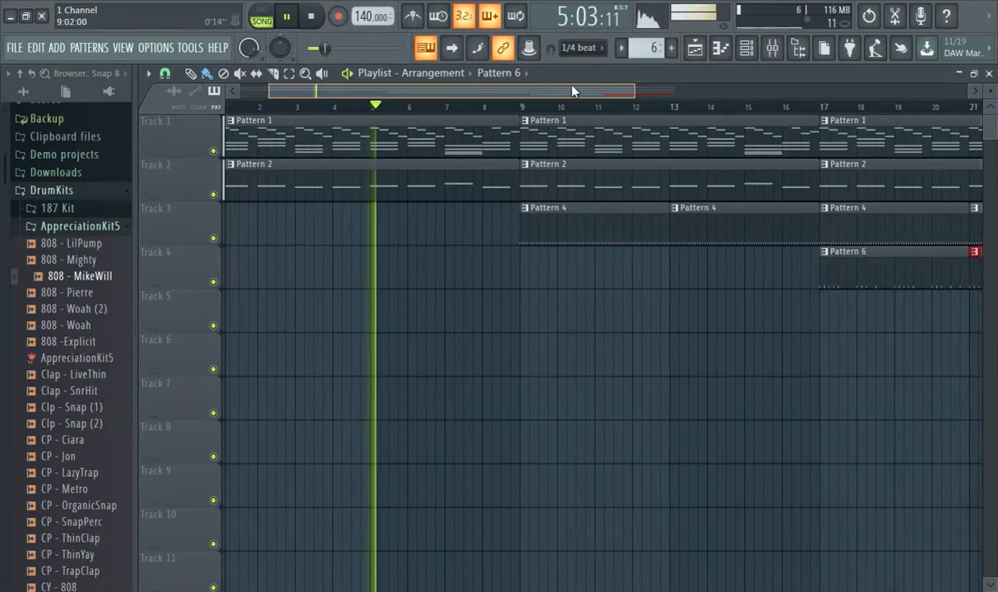
pyautogui.moveTo(567, 88); pyautogui.dragTo(758, 111)
pyautogui.click(629, 128)
pyautogui.click(649, 136)
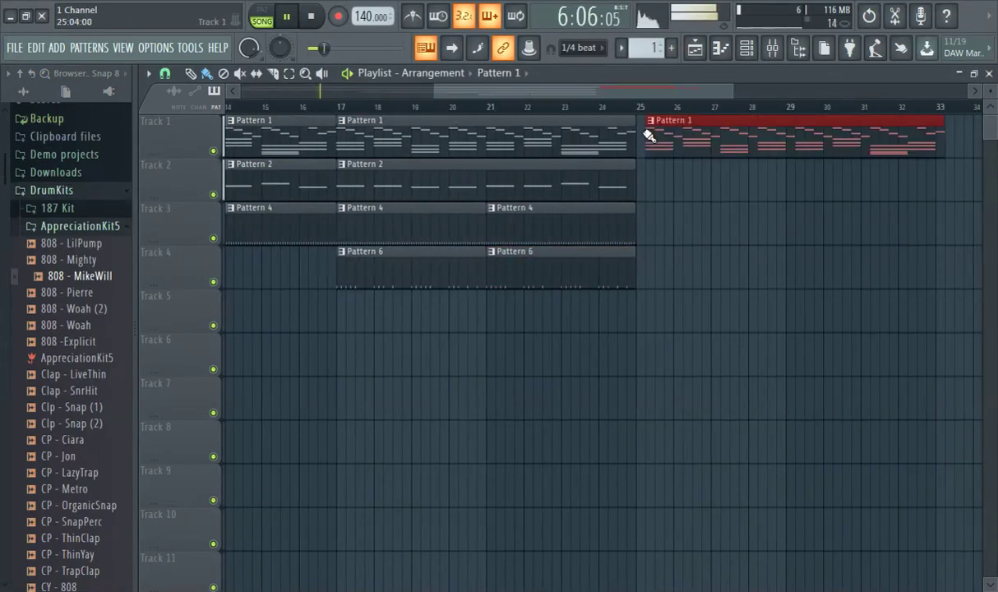
pyautogui.moveTo(622, 94); pyautogui.dragTo(720, 95)
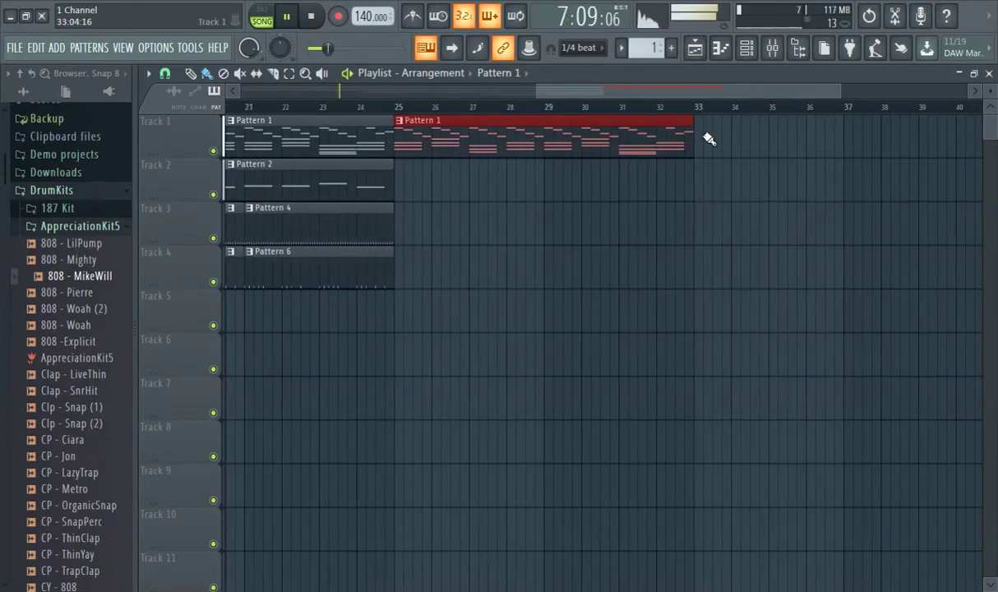
pyautogui.click(721, 142)
# - Place Pattern 2 on Track 2 at bar 33 and Pattern 4 clips on Track 3 at bars 33 and 37
pyautogui.click(357, 190)
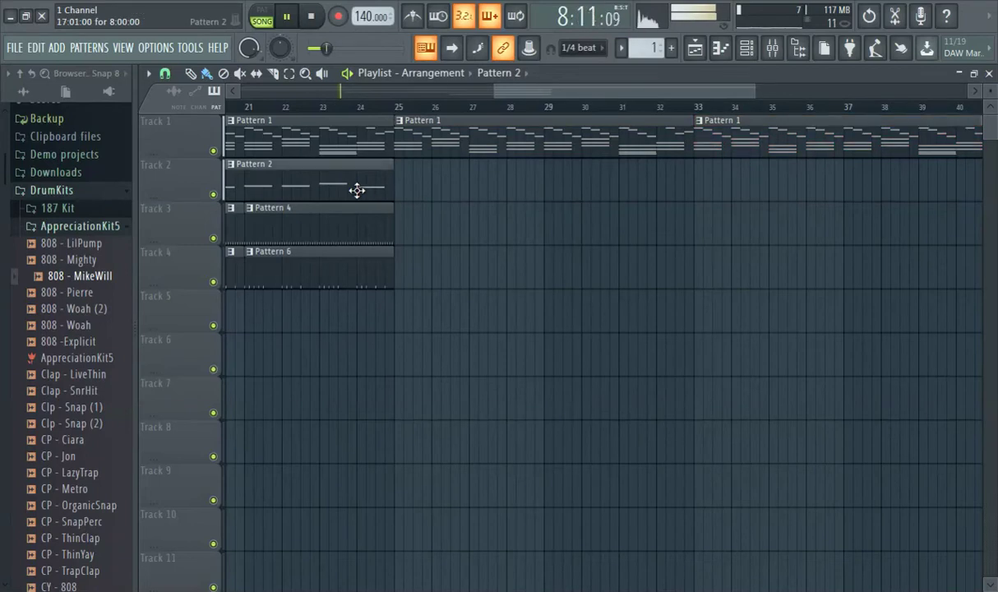
pyautogui.click(694, 183)
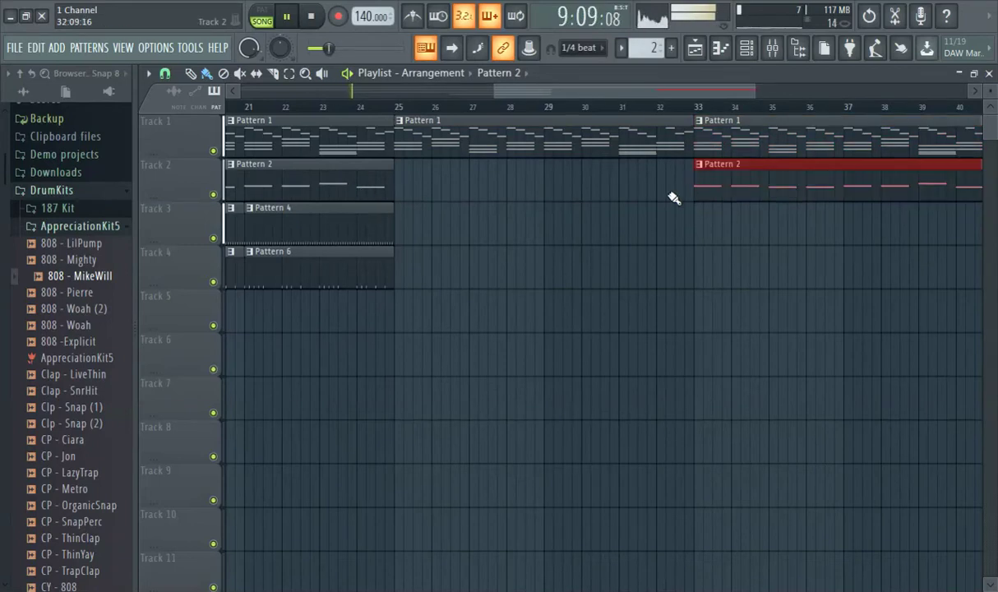
pyautogui.click(355, 243)
pyautogui.click(696, 222)
pyautogui.click(851, 227)
# - Place two consecutive Pattern 6 clips on Track 4 from about bar 33
pyautogui.click(311, 271)
pyautogui.click(686, 265)
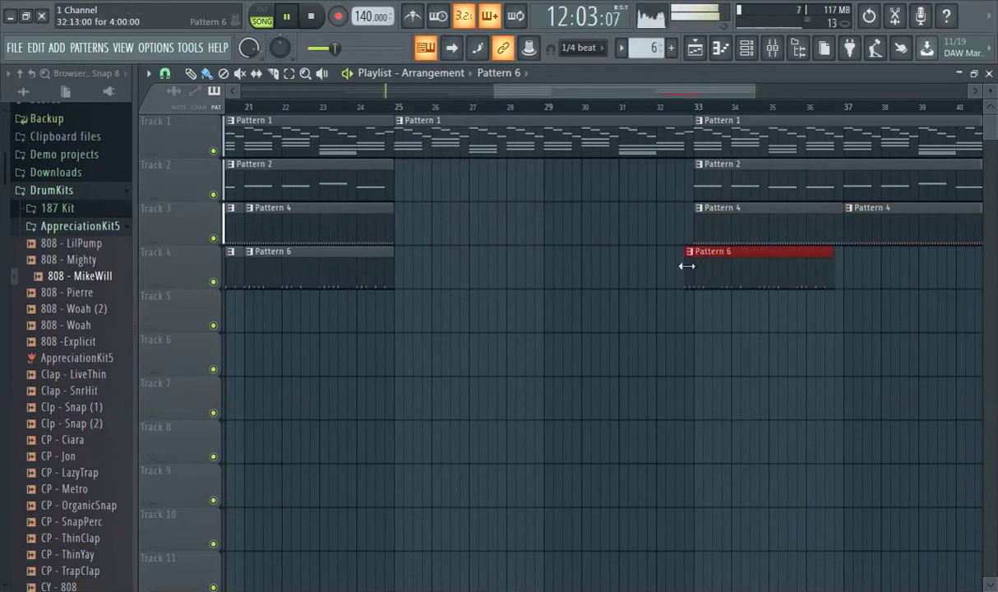
pyautogui.click(854, 282)
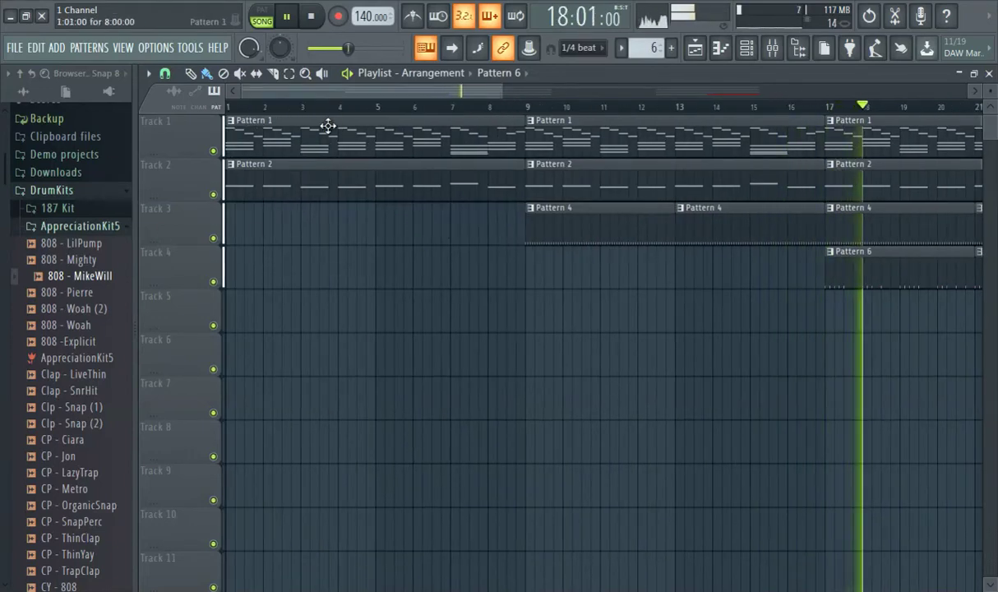
# - Restart playback from bar 1 and load Fruity Vocoder in the Master track's first effect slot
pyautogui.click(230, 108)
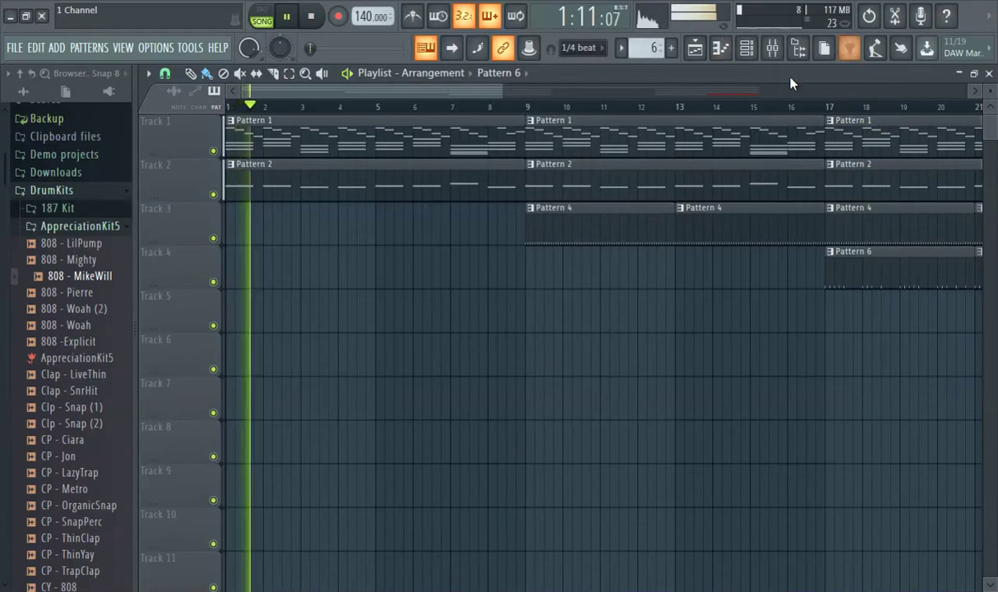
pyautogui.click(772, 47)
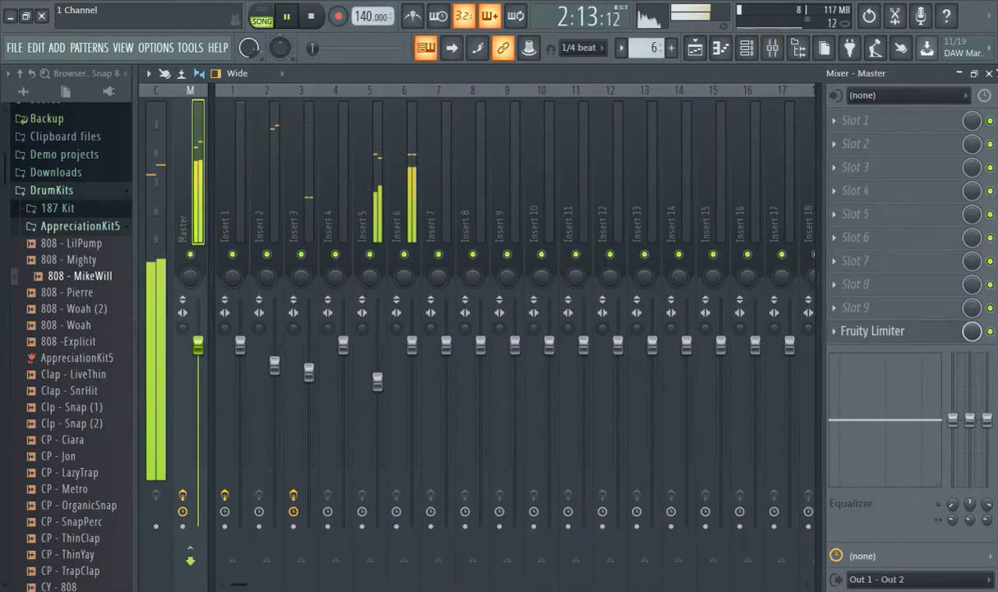
pyautogui.click(863, 123)
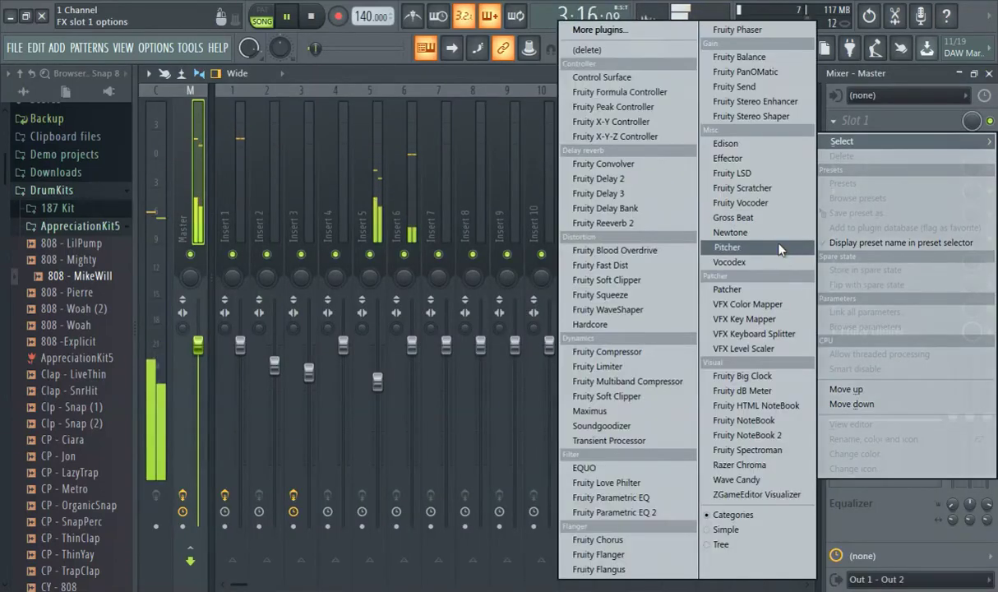
pyautogui.click(726, 202)
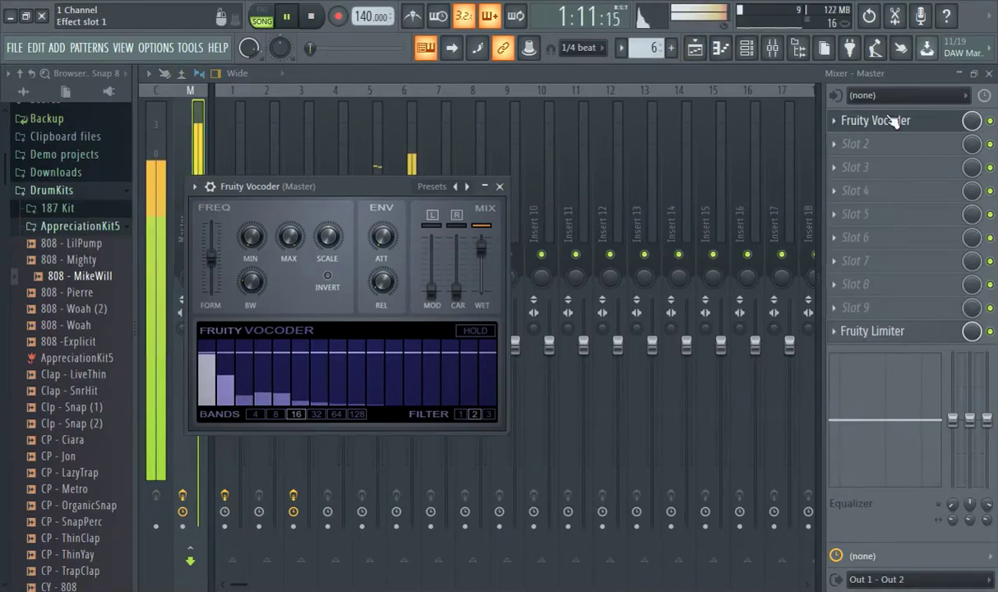
# - Automate the Master Fruity Vocoder's mix level on Track 5, sloping down to minimum at bar 9, and delete the stray duplicate clip on Track 6
pyautogui.rightClick(971, 121)
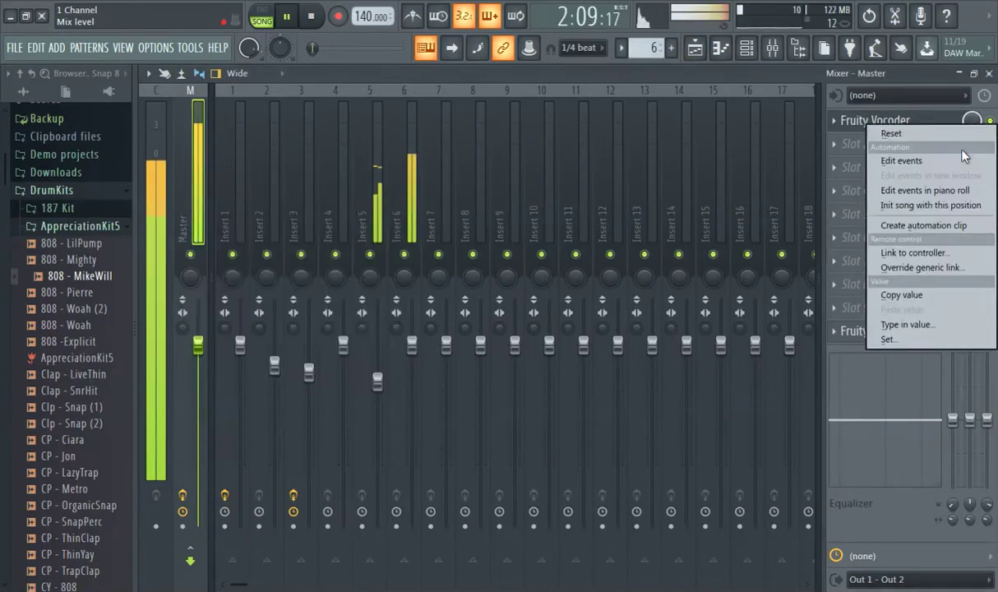
pyautogui.click(922, 225)
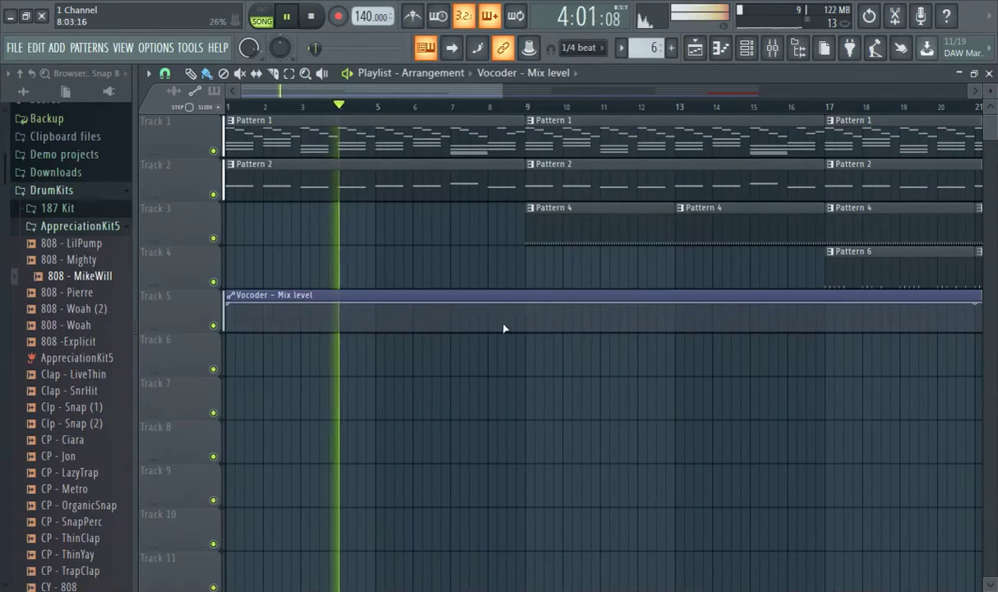
pyautogui.click(526, 338)
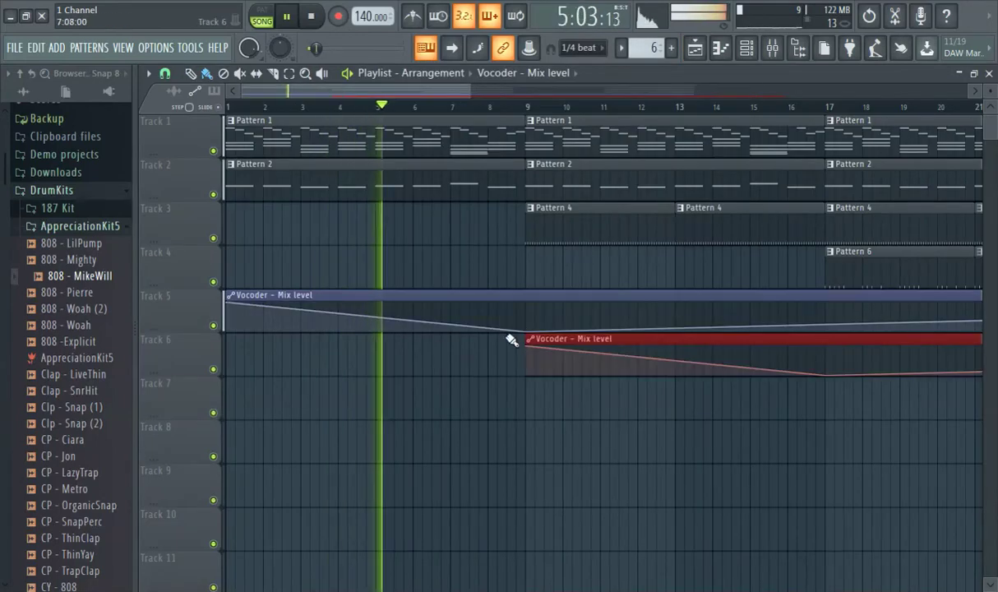
pyautogui.rightClick(571, 338)
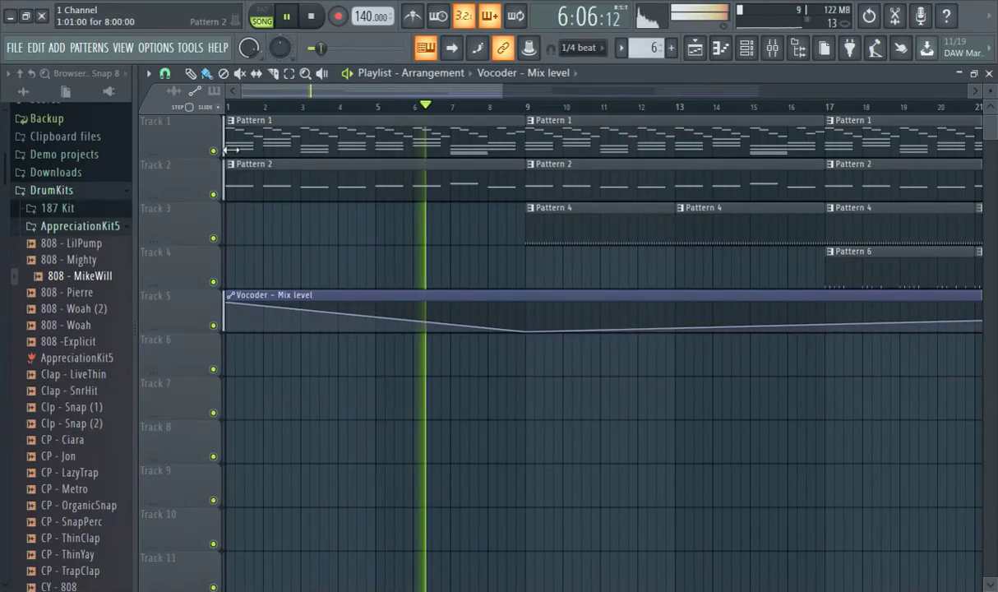
# - Audition the arrangement with the vocoder automation from bar 1, and stop playback
pyautogui.click(230, 107)
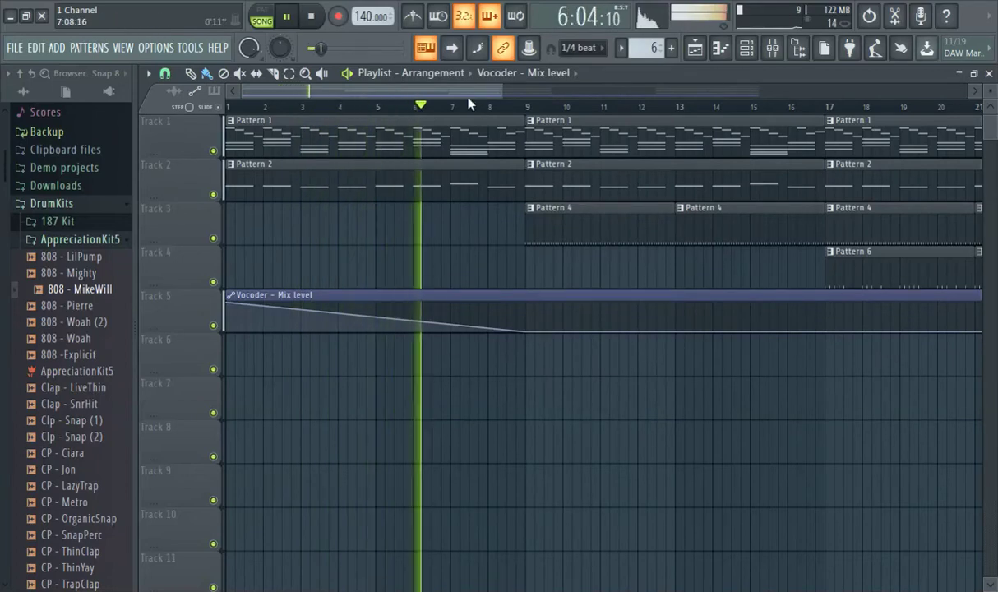
pyautogui.moveTo(462, 89); pyautogui.dragTo(204, 97)
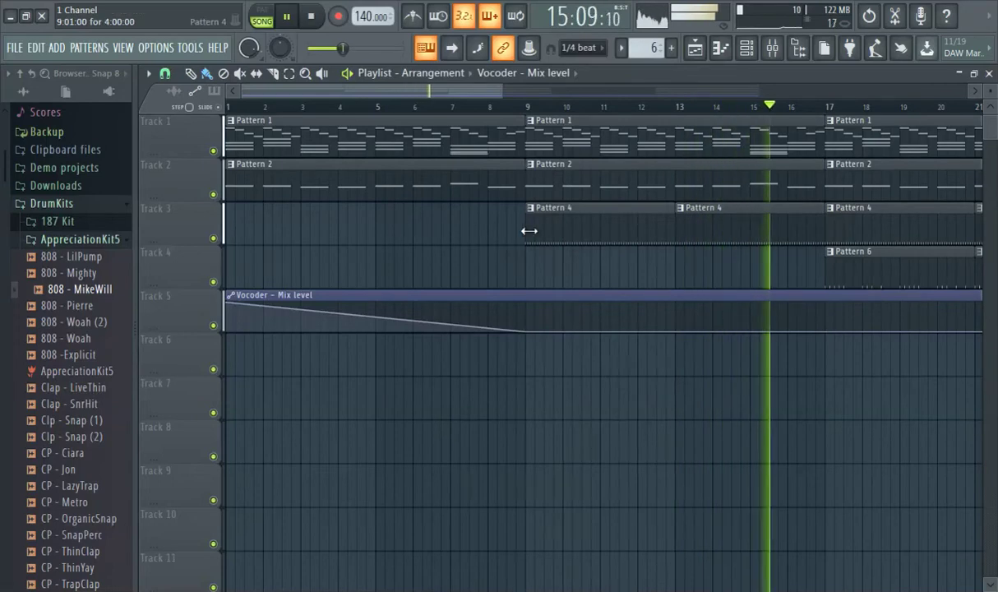
pyautogui.moveTo(421, 88); pyautogui.dragTo(376, 151)
pyautogui.click(289, 18)
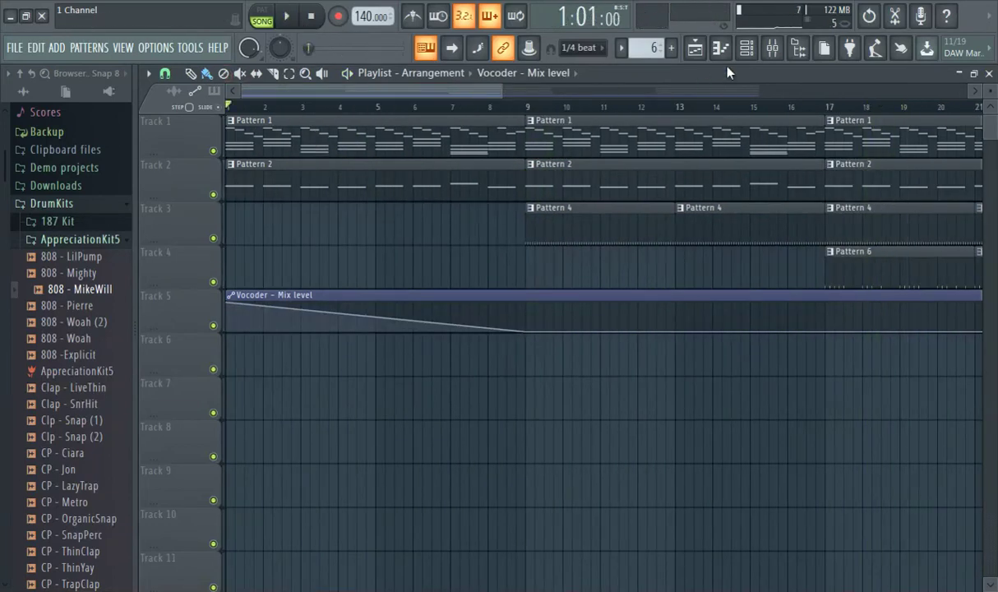
# - Load Fruity Reeverb 2 in the first effect slot of mixer track Insert 2
pyautogui.click(773, 49)
pyautogui.click(271, 181)
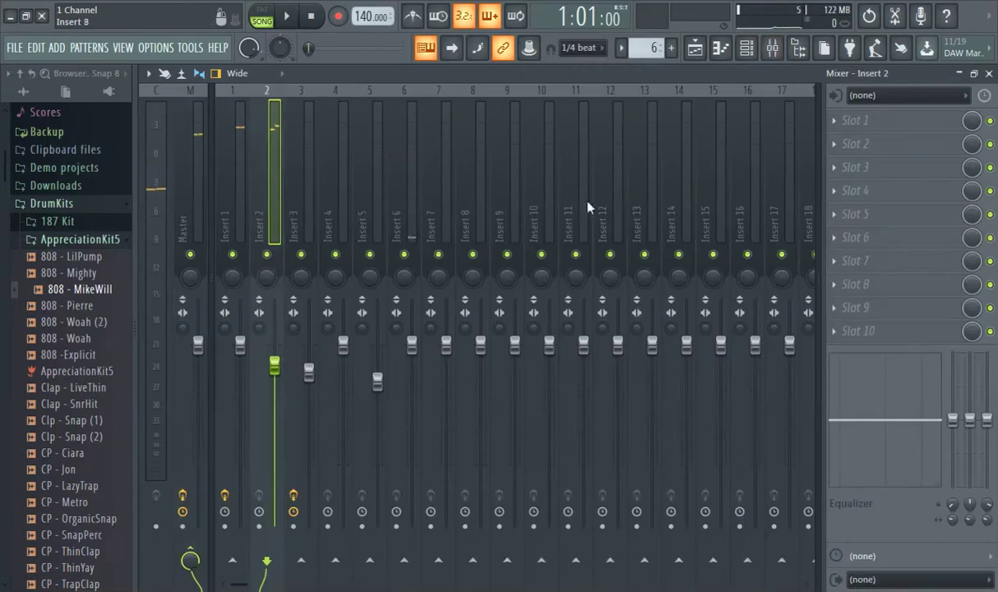
pyautogui.click(909, 134)
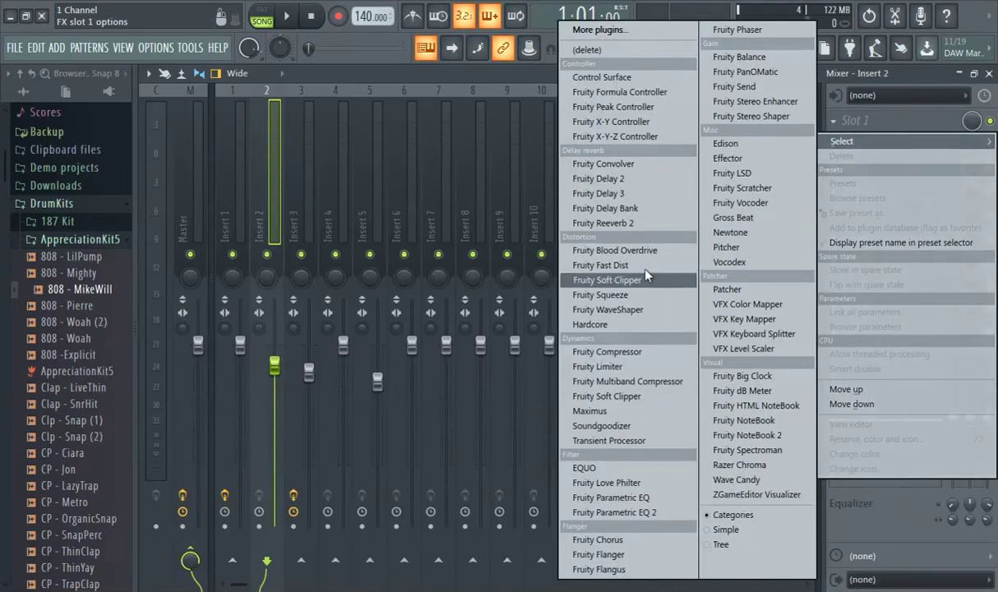
pyautogui.click(605, 223)
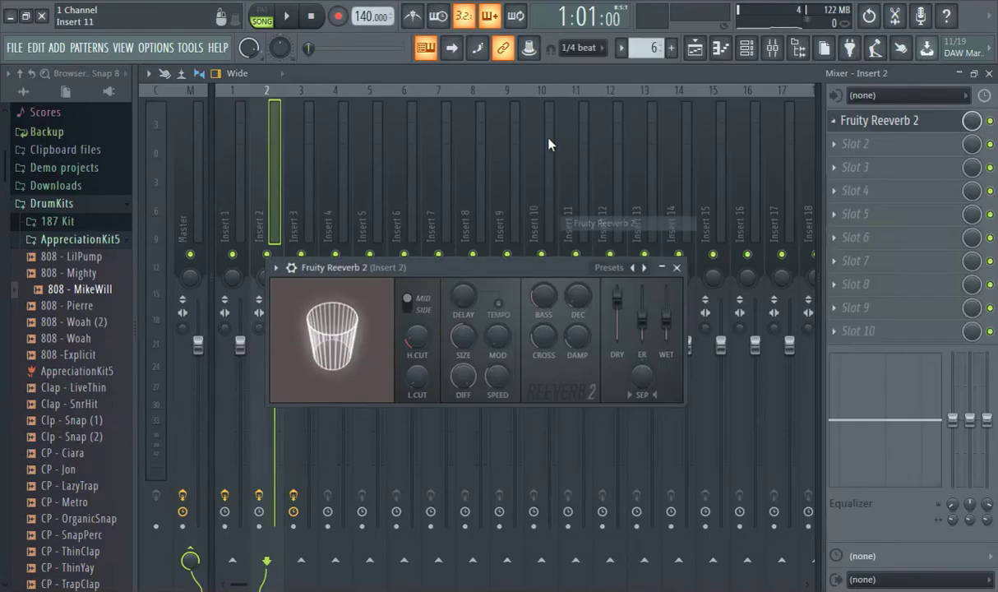
# - Play the arrangement in the playlist from near the end of bar 8 and from bar 16 to hear the reverb
pyautogui.click(286, 16)
pyautogui.click(703, 49)
pyautogui.click(517, 106)
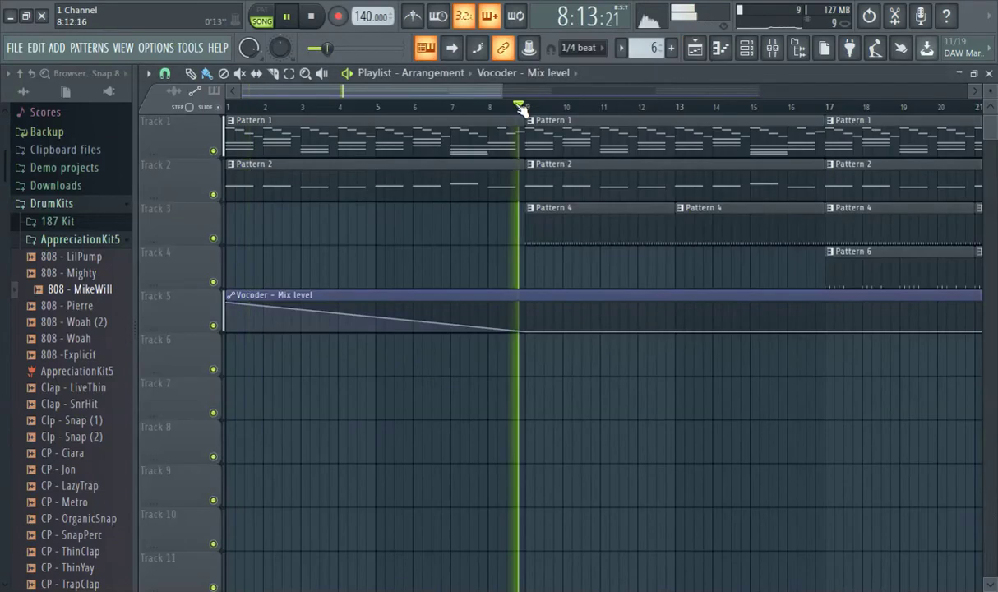
pyautogui.click(796, 107)
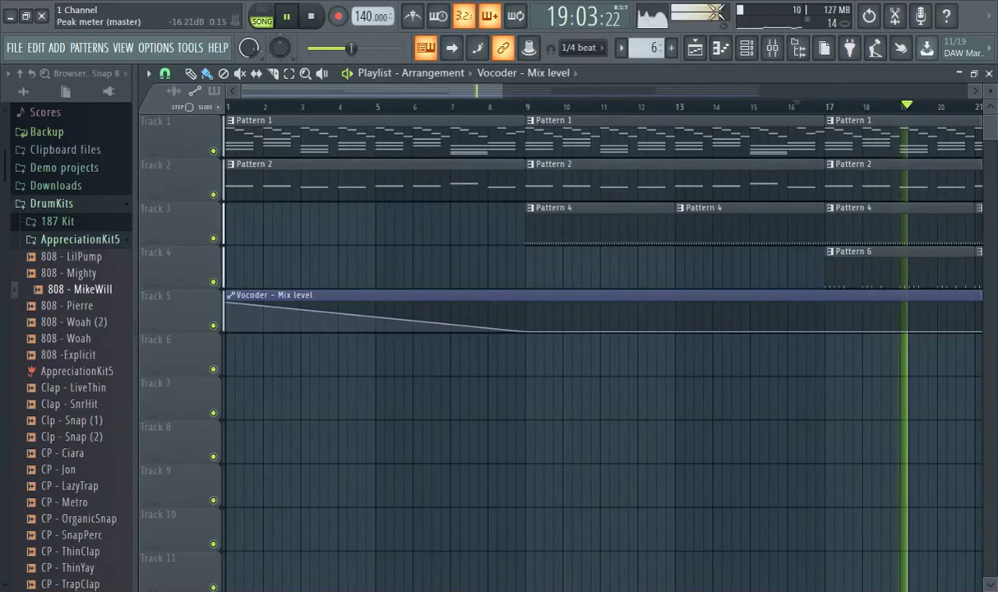
# - Lower the wet level of Fruity Reeverb 2 on Insert 2 to 27%
pyautogui.click(772, 47)
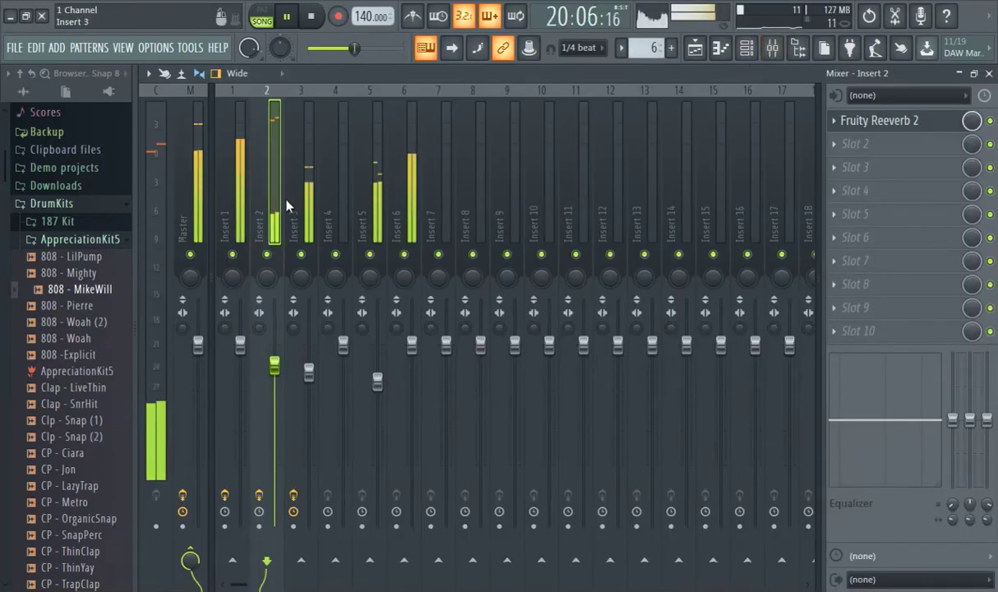
pyautogui.click(884, 123)
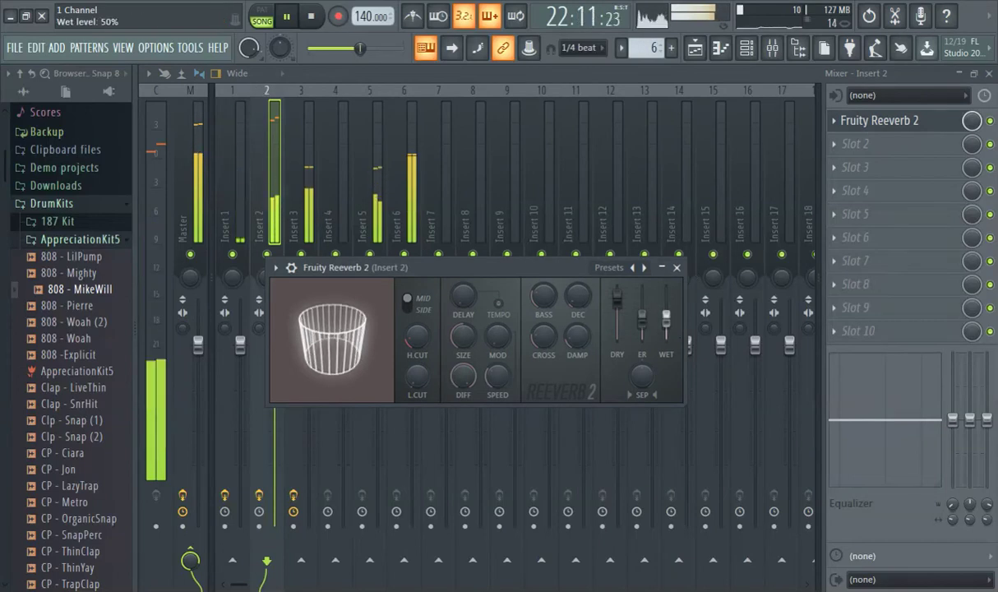
pyautogui.moveTo(666, 317); pyautogui.dragTo(666, 327)
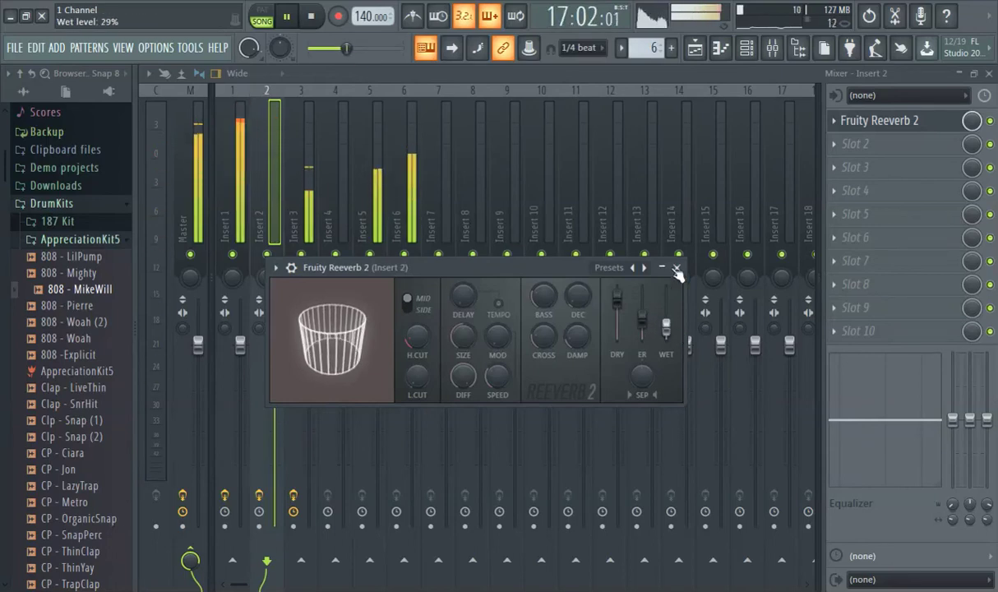
pyautogui.moveTo(666, 329); pyautogui.dragTo(667, 331)
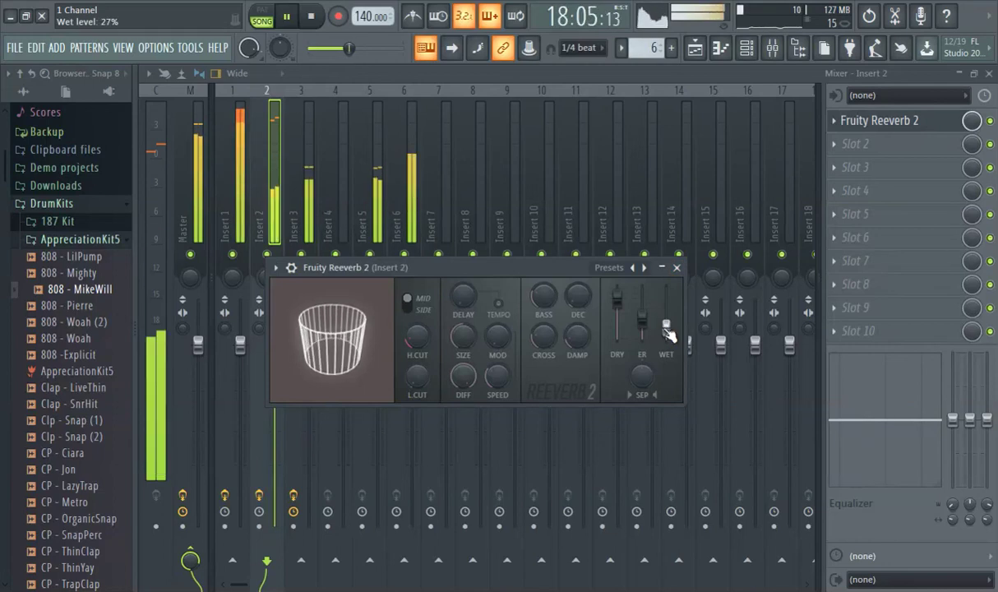